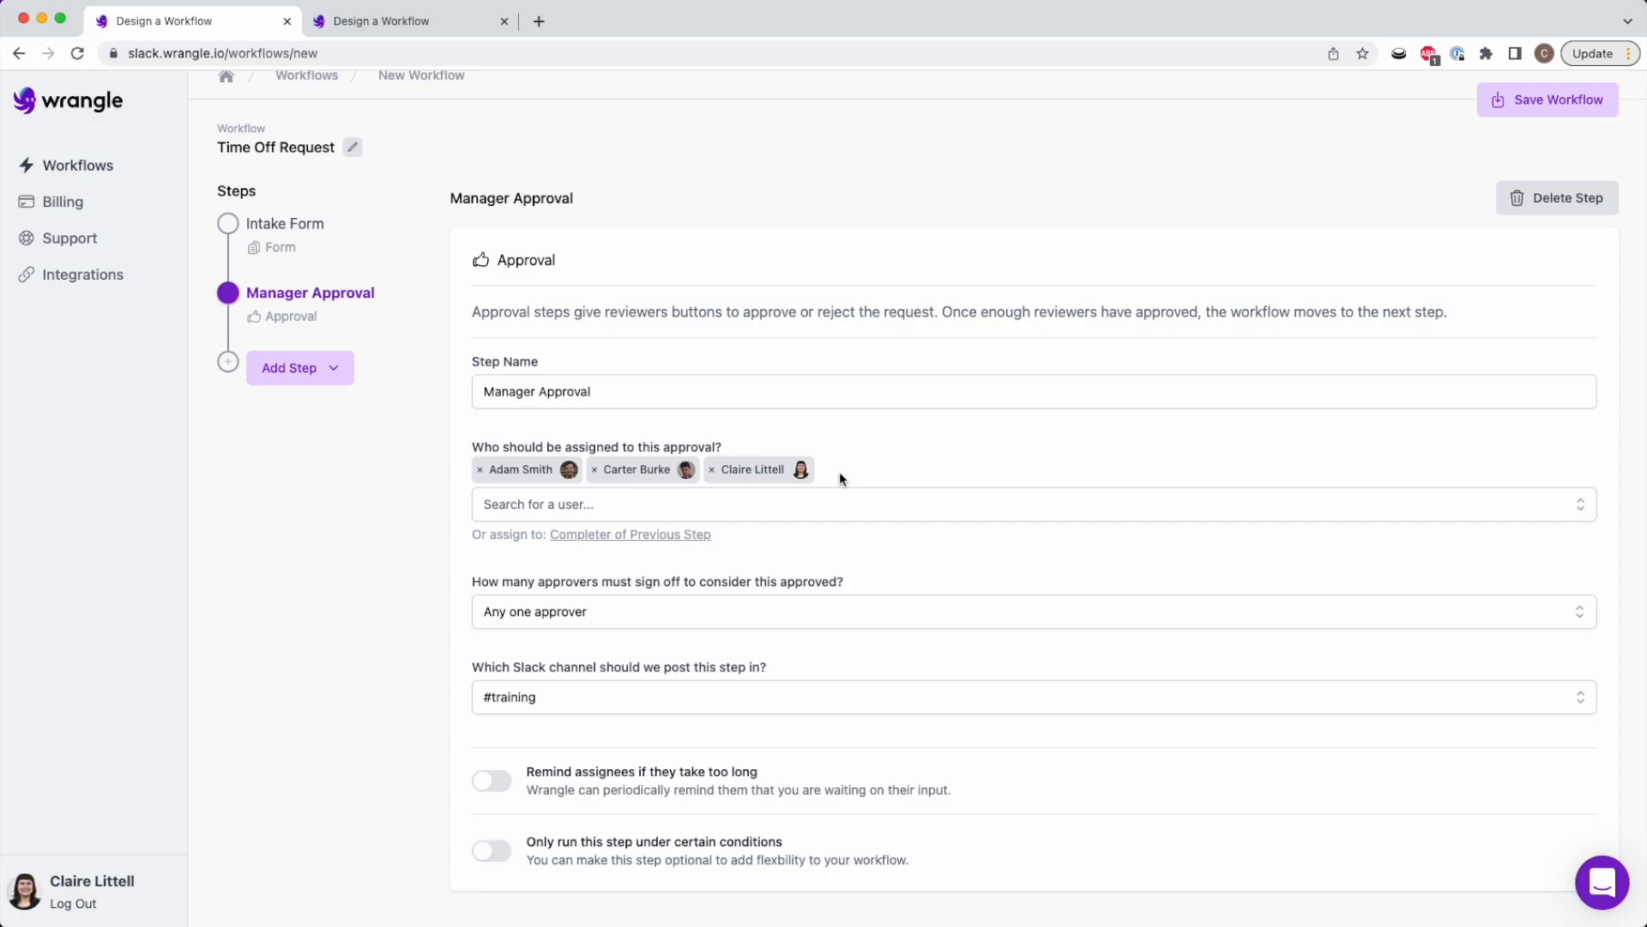
Add a Select a Person question titled "Manager Name" to the Intake Form.
{"action": "left_click", "coordinate": [292, 230]}
{"action": "left_click", "coordinate": [567, 532]}
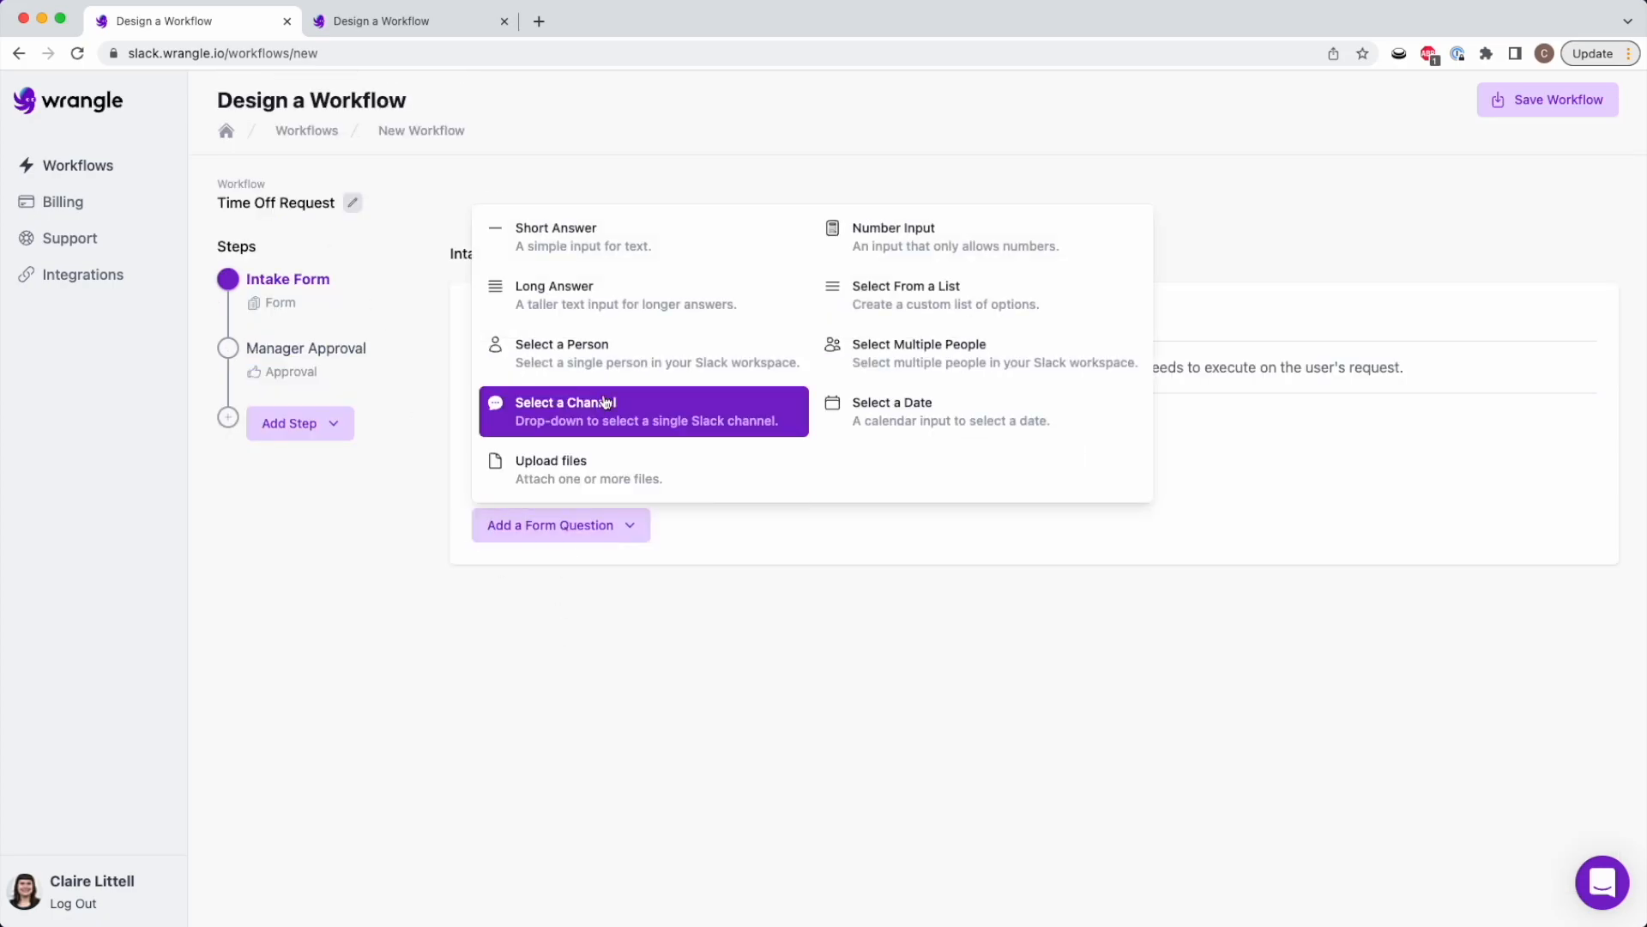
{"action": "left_click", "coordinate": [612, 357]}
{"action": "type", "text": "Manager Name"}
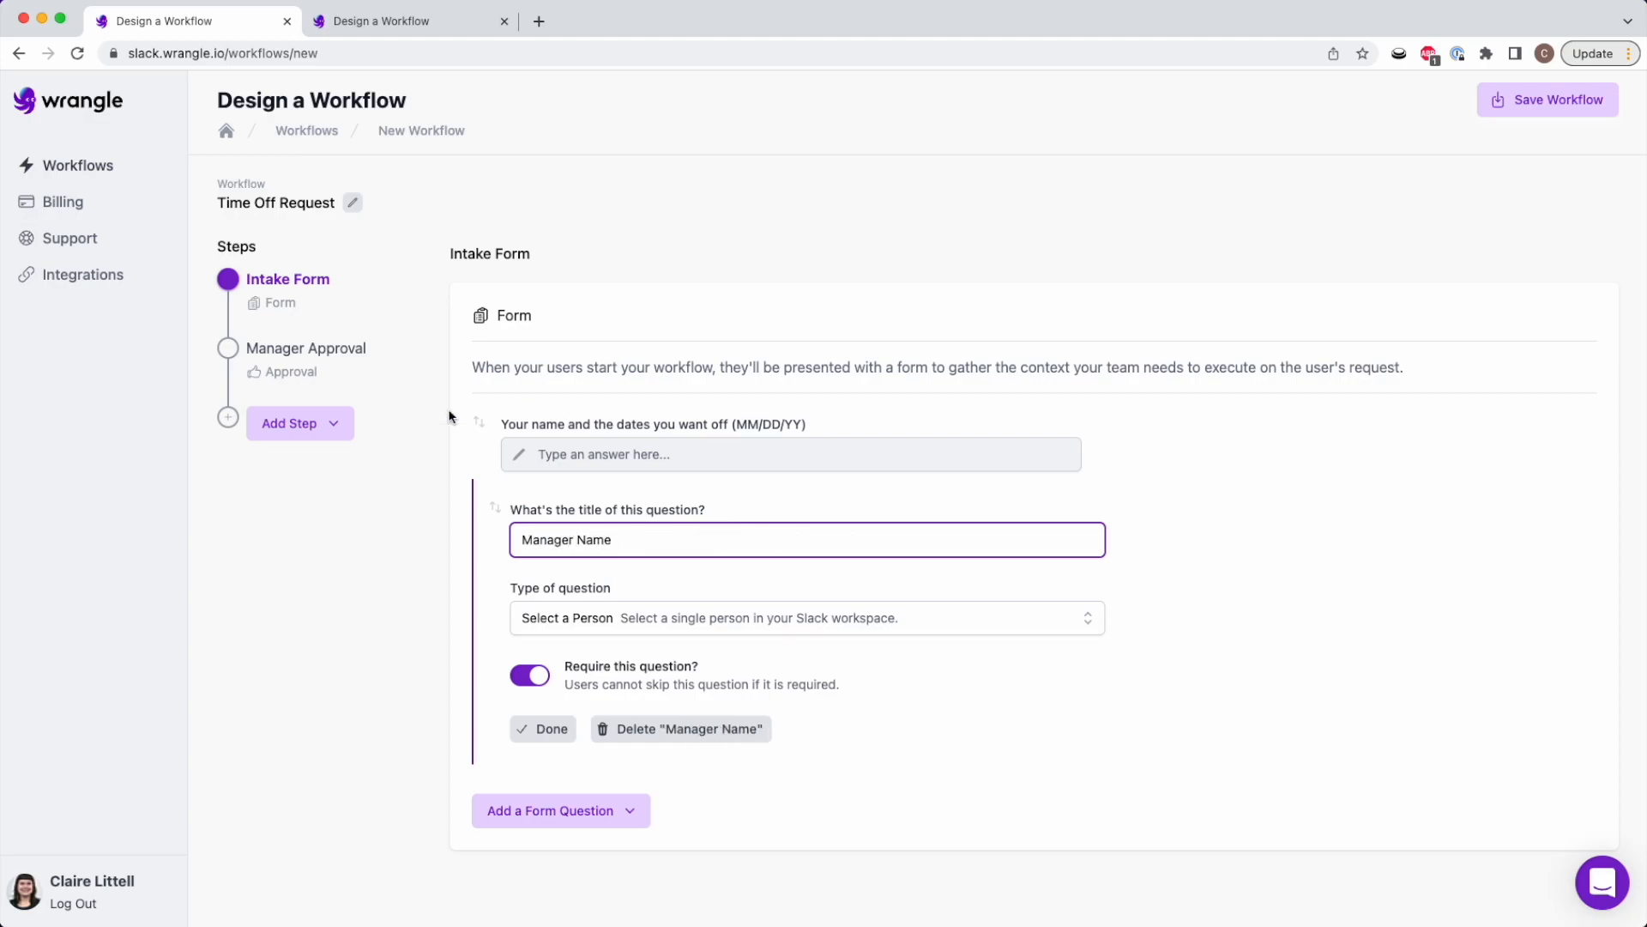
{"action": "key", "text": "Return"}
Assign the Manager Approval step to people chosen in the form, using the Manager Name question.
{"action": "left_click", "coordinate": [329, 379]}
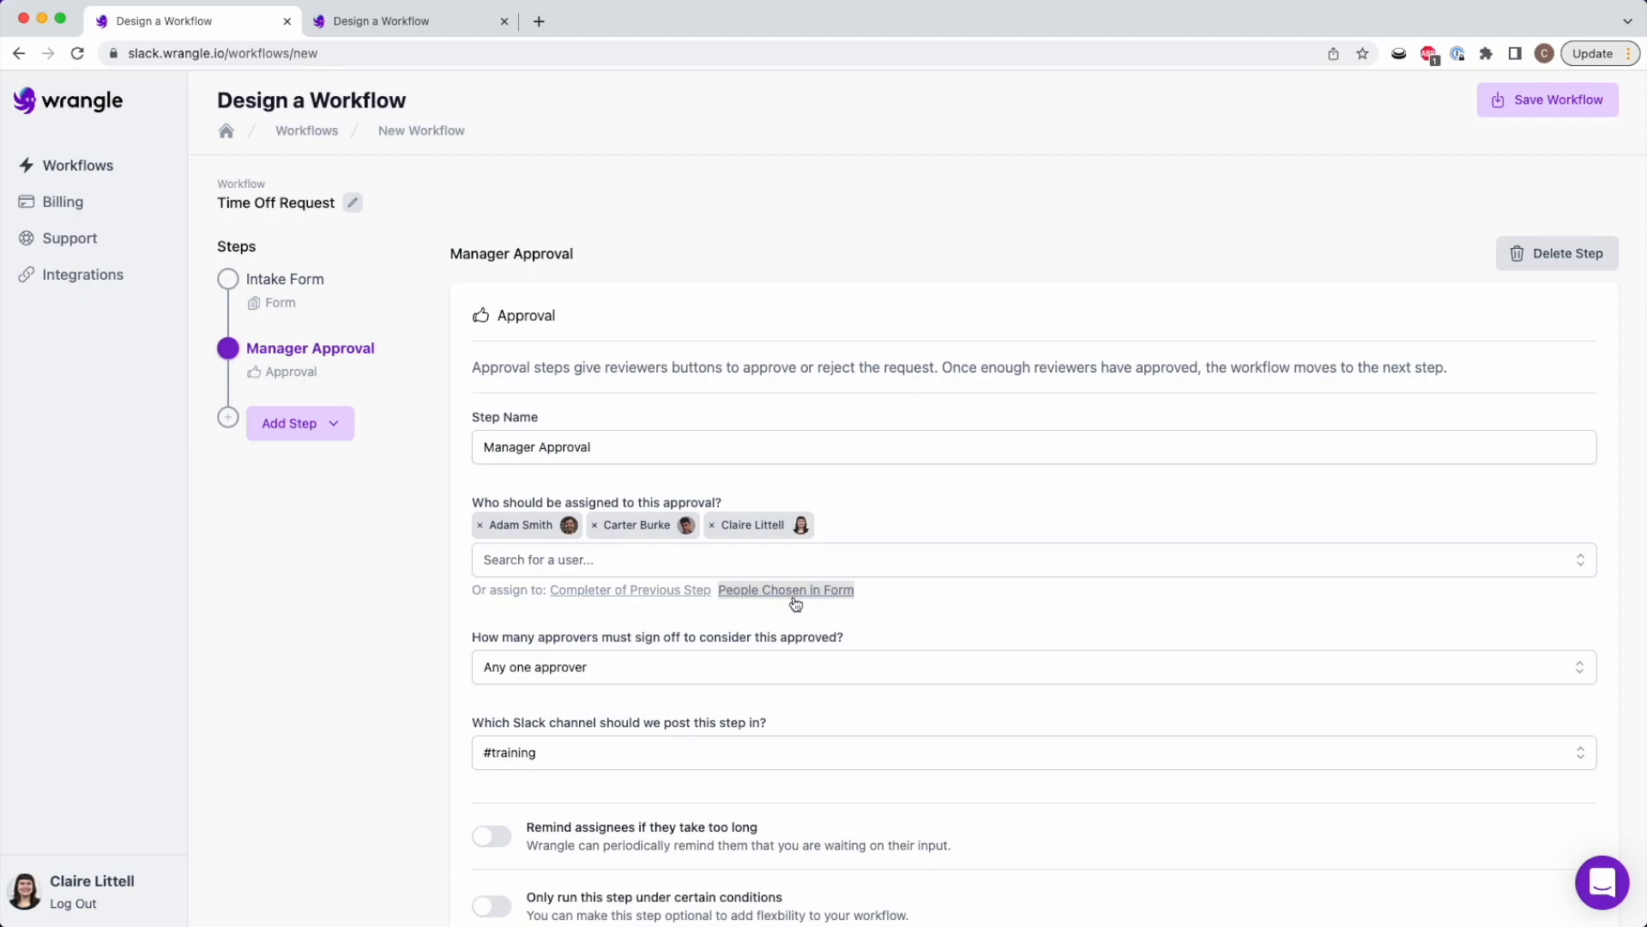
{"action": "left_click", "coordinate": [795, 591]}
{"action": "left_click", "coordinate": [622, 541]}
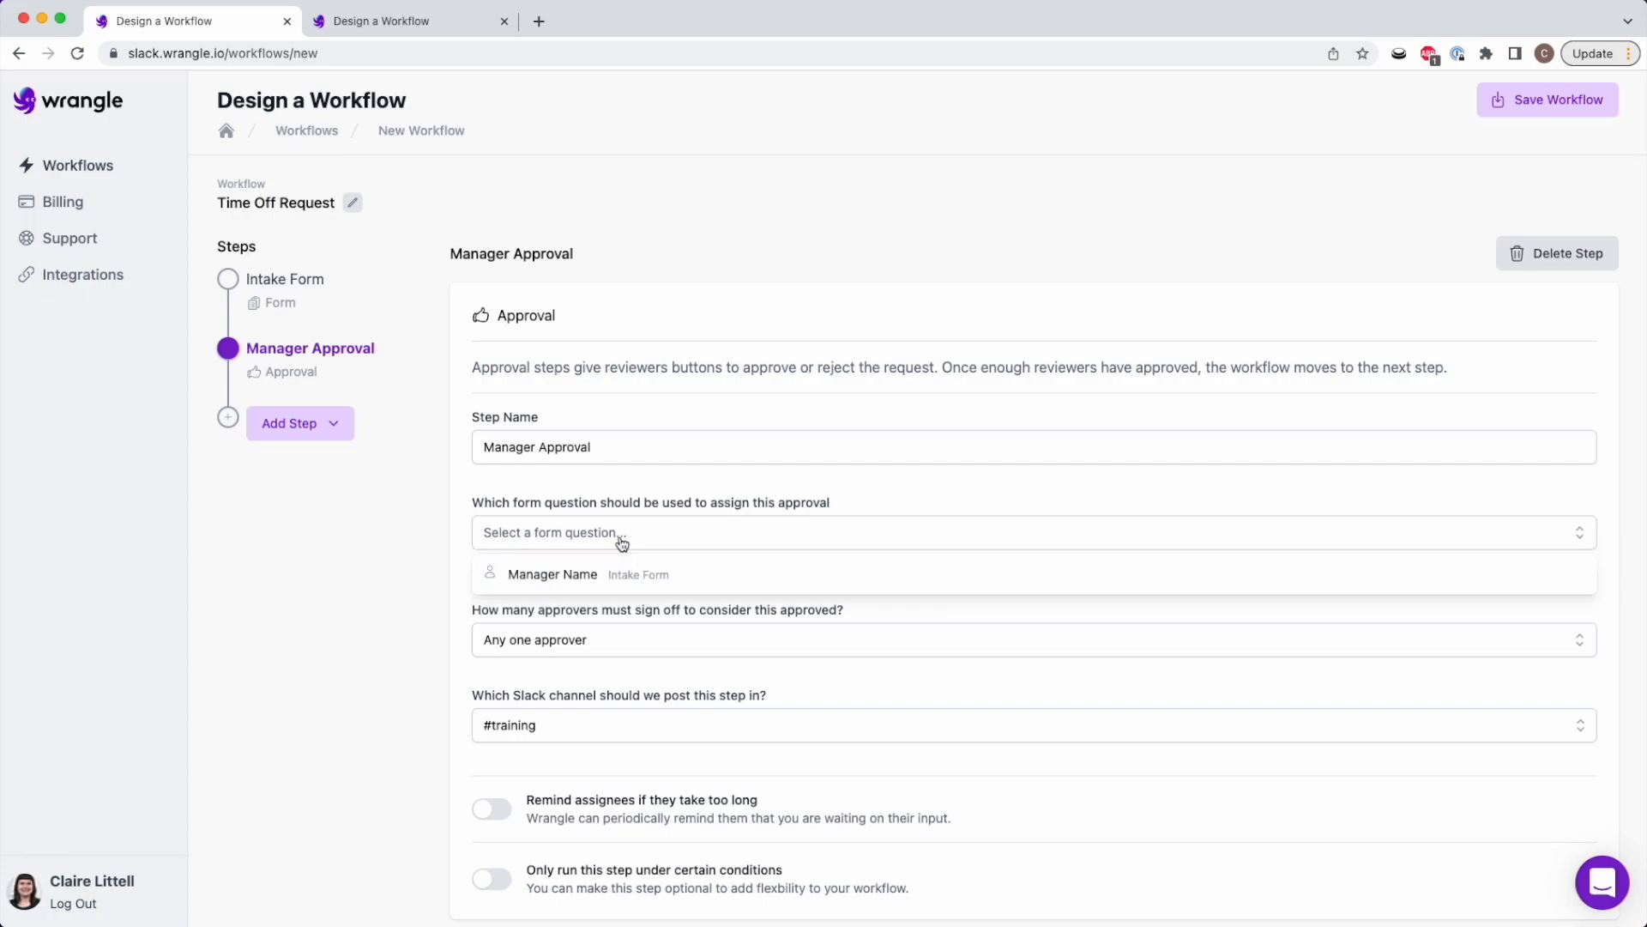
{"action": "left_click", "coordinate": [605, 574]}
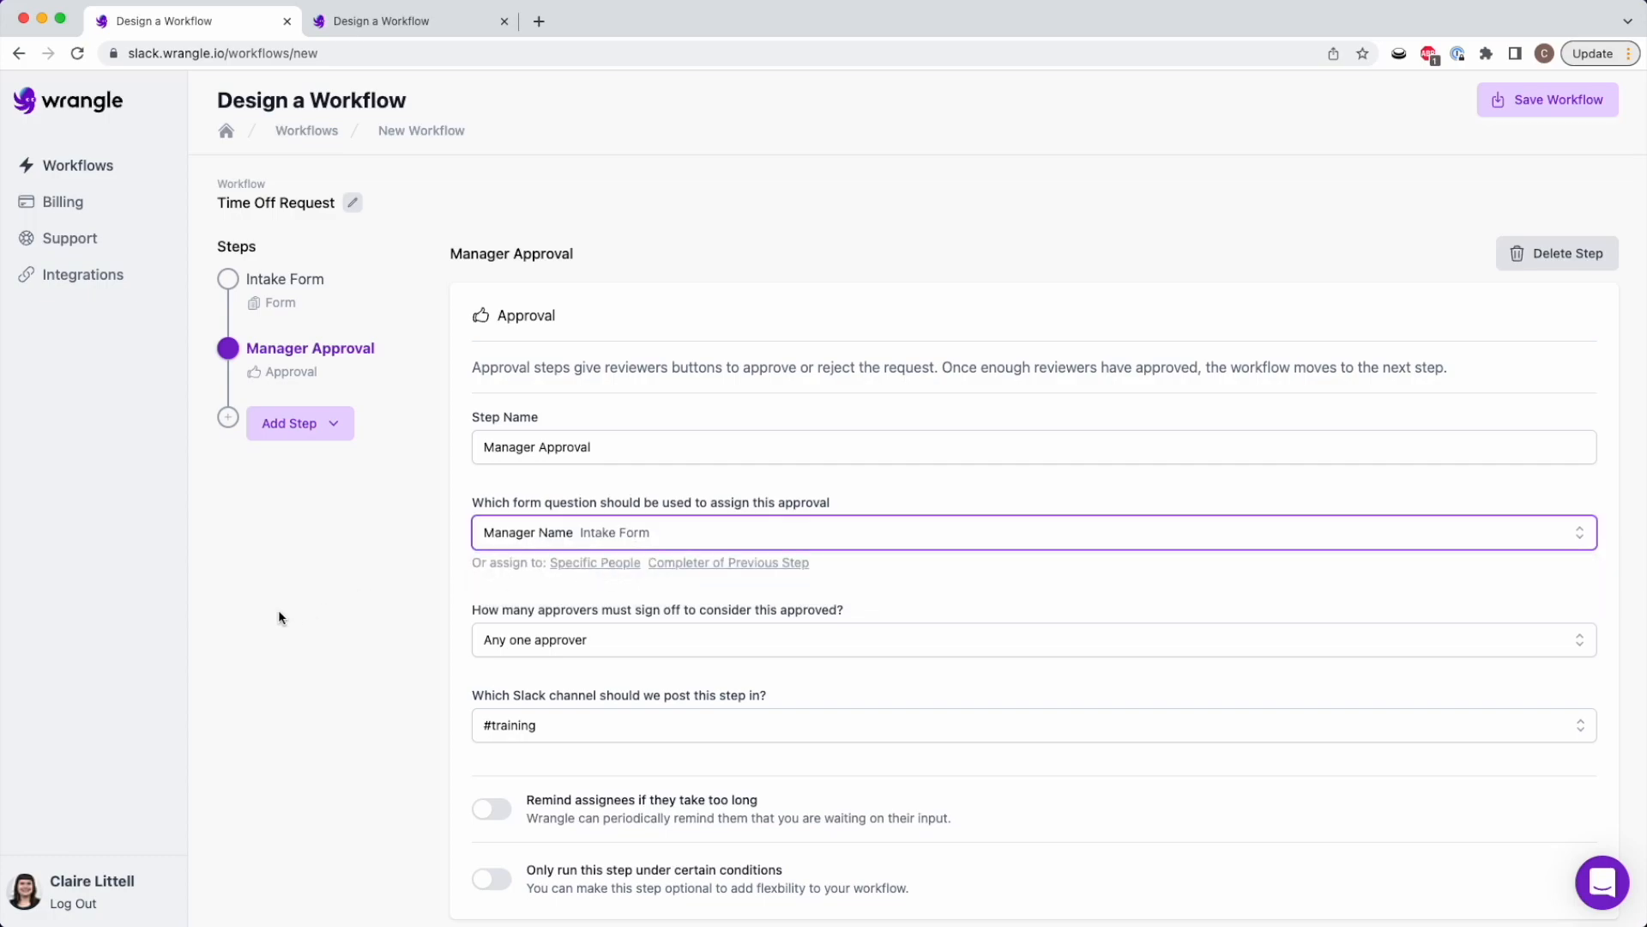
Add a Number Input question titled "Number of days you want off" to the Intake Form.
{"action": "left_click", "coordinate": [317, 320]}
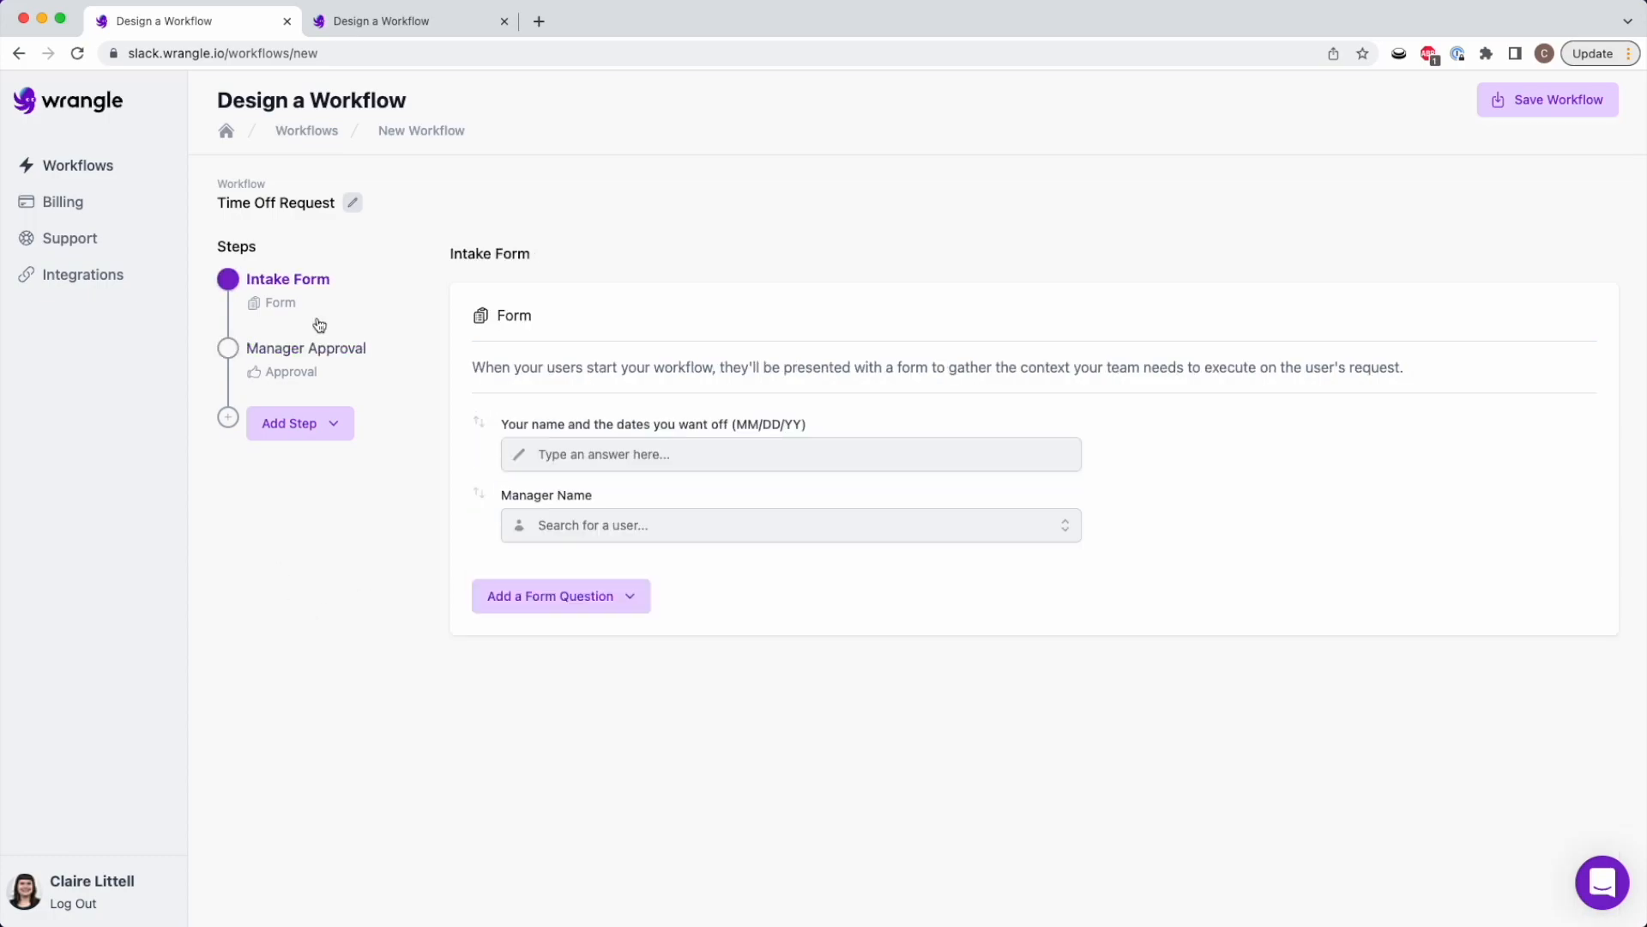
{"action": "left_click", "coordinate": [272, 359]}
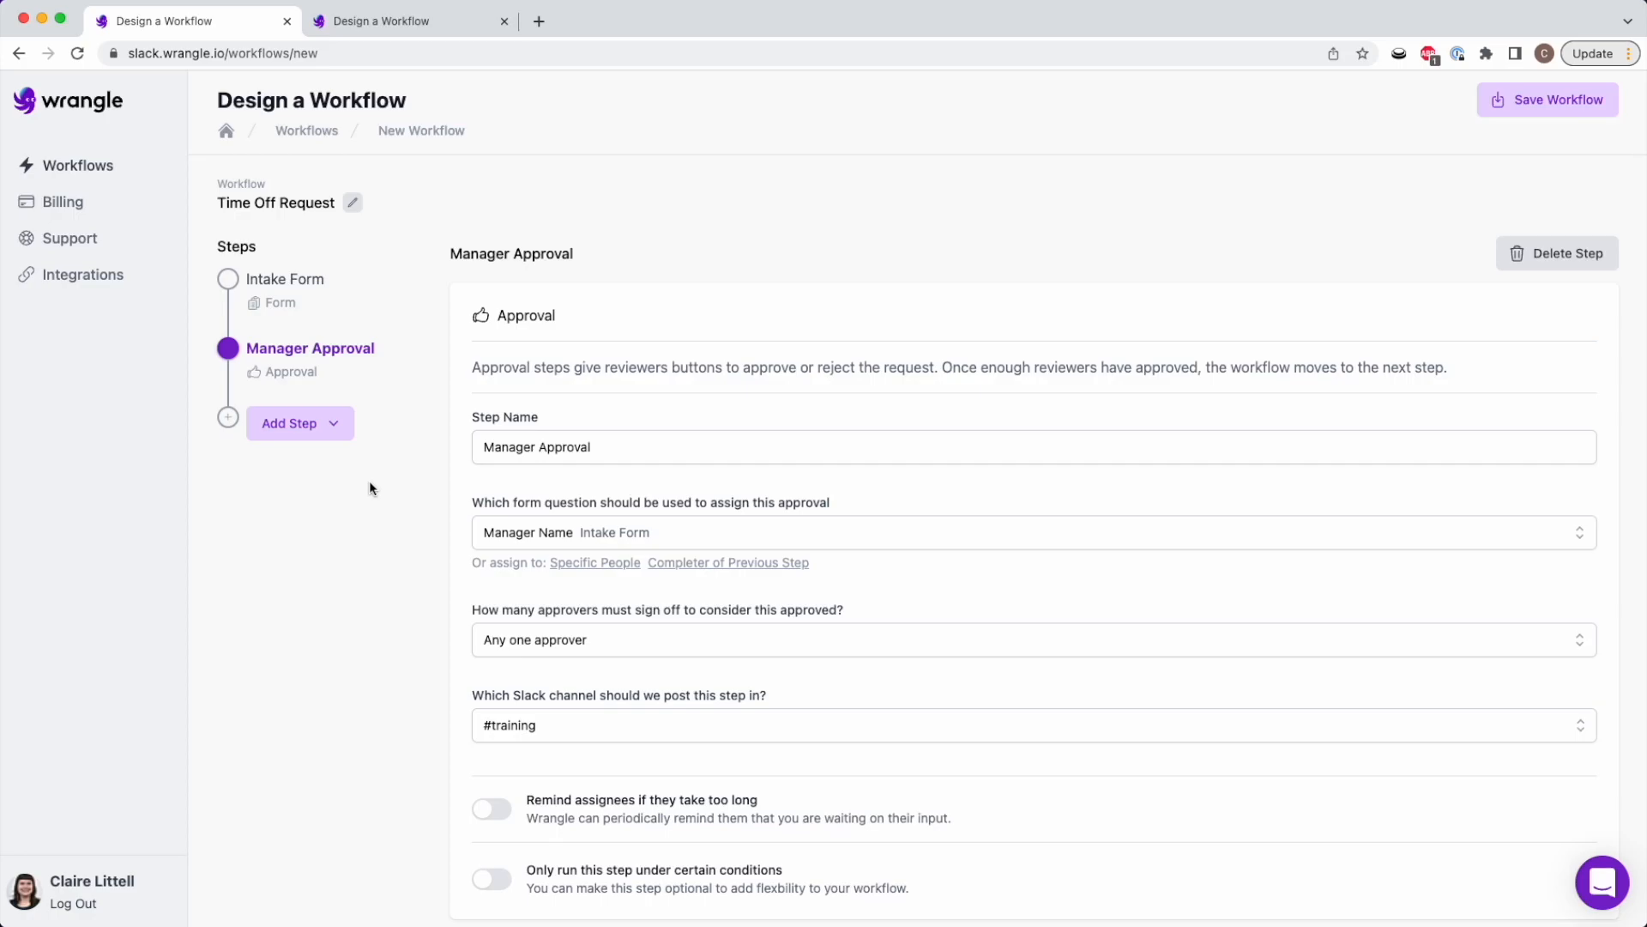
{"action": "left_click", "coordinate": [257, 279]}
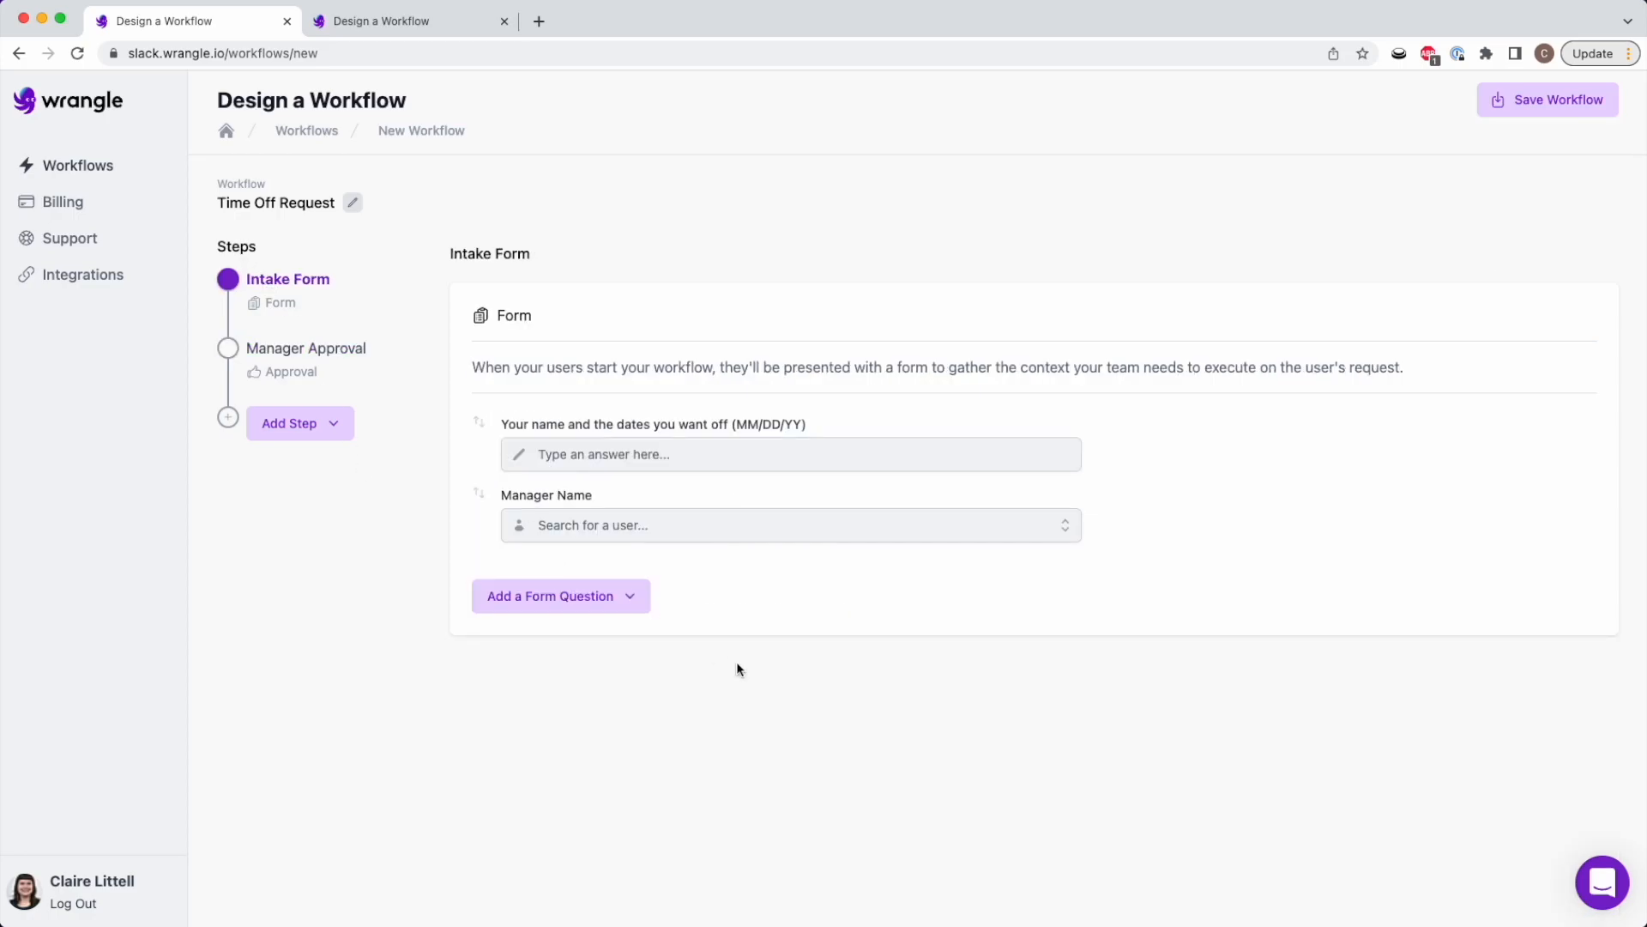
{"action": "left_click", "coordinate": [570, 596]}
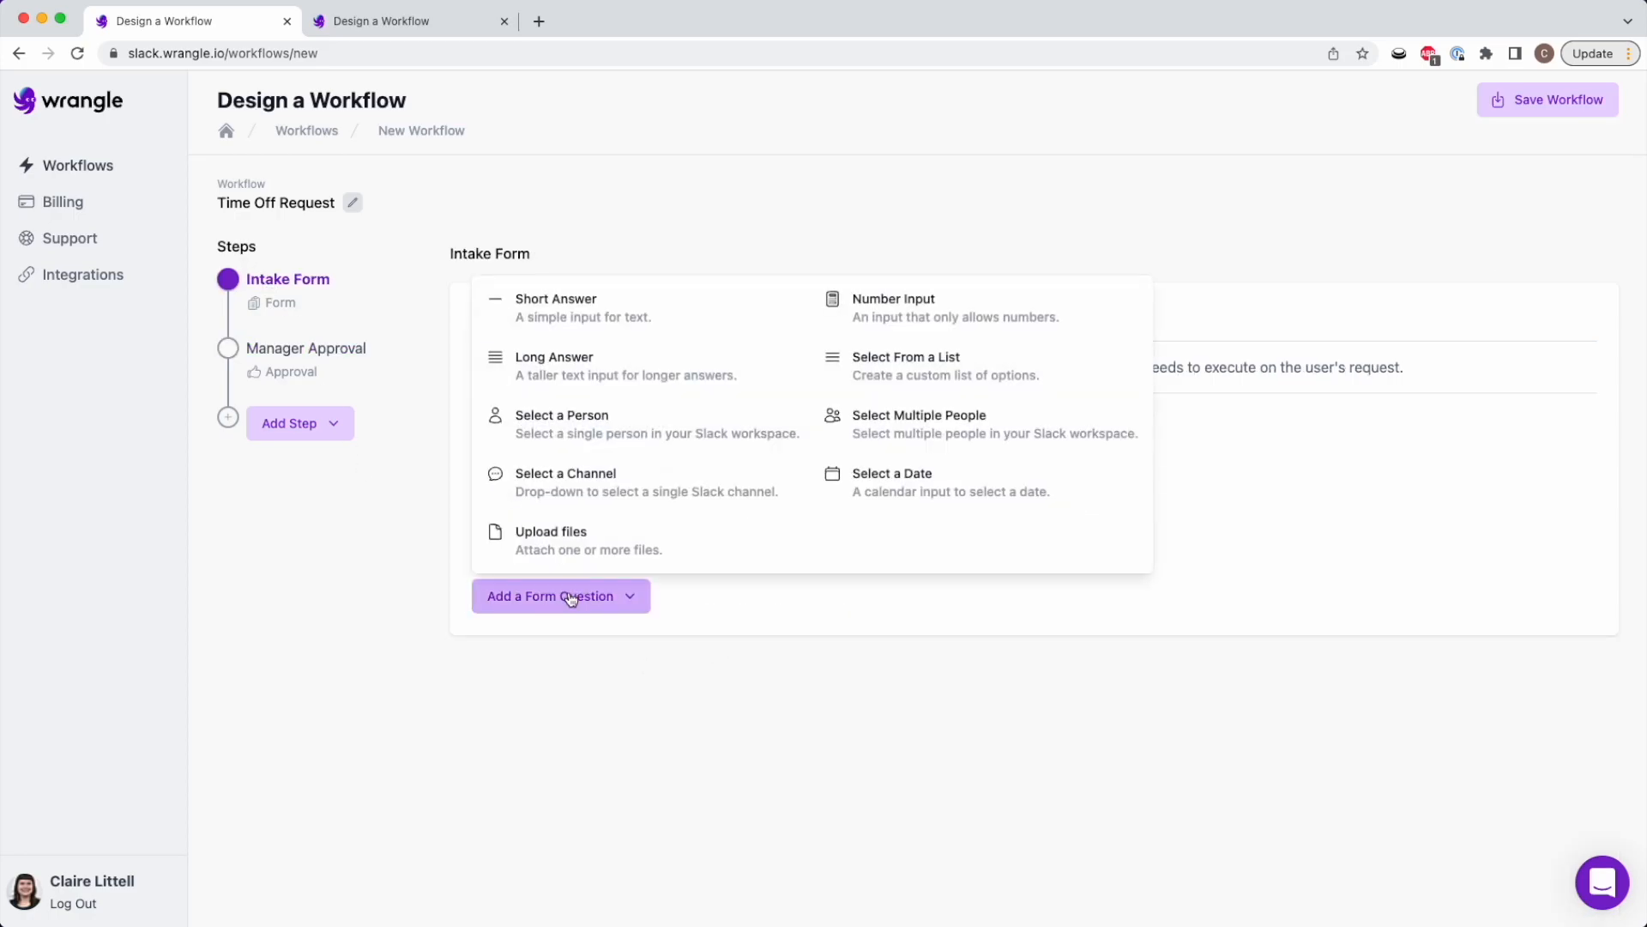
{"action": "left_click", "coordinate": [931, 314]}
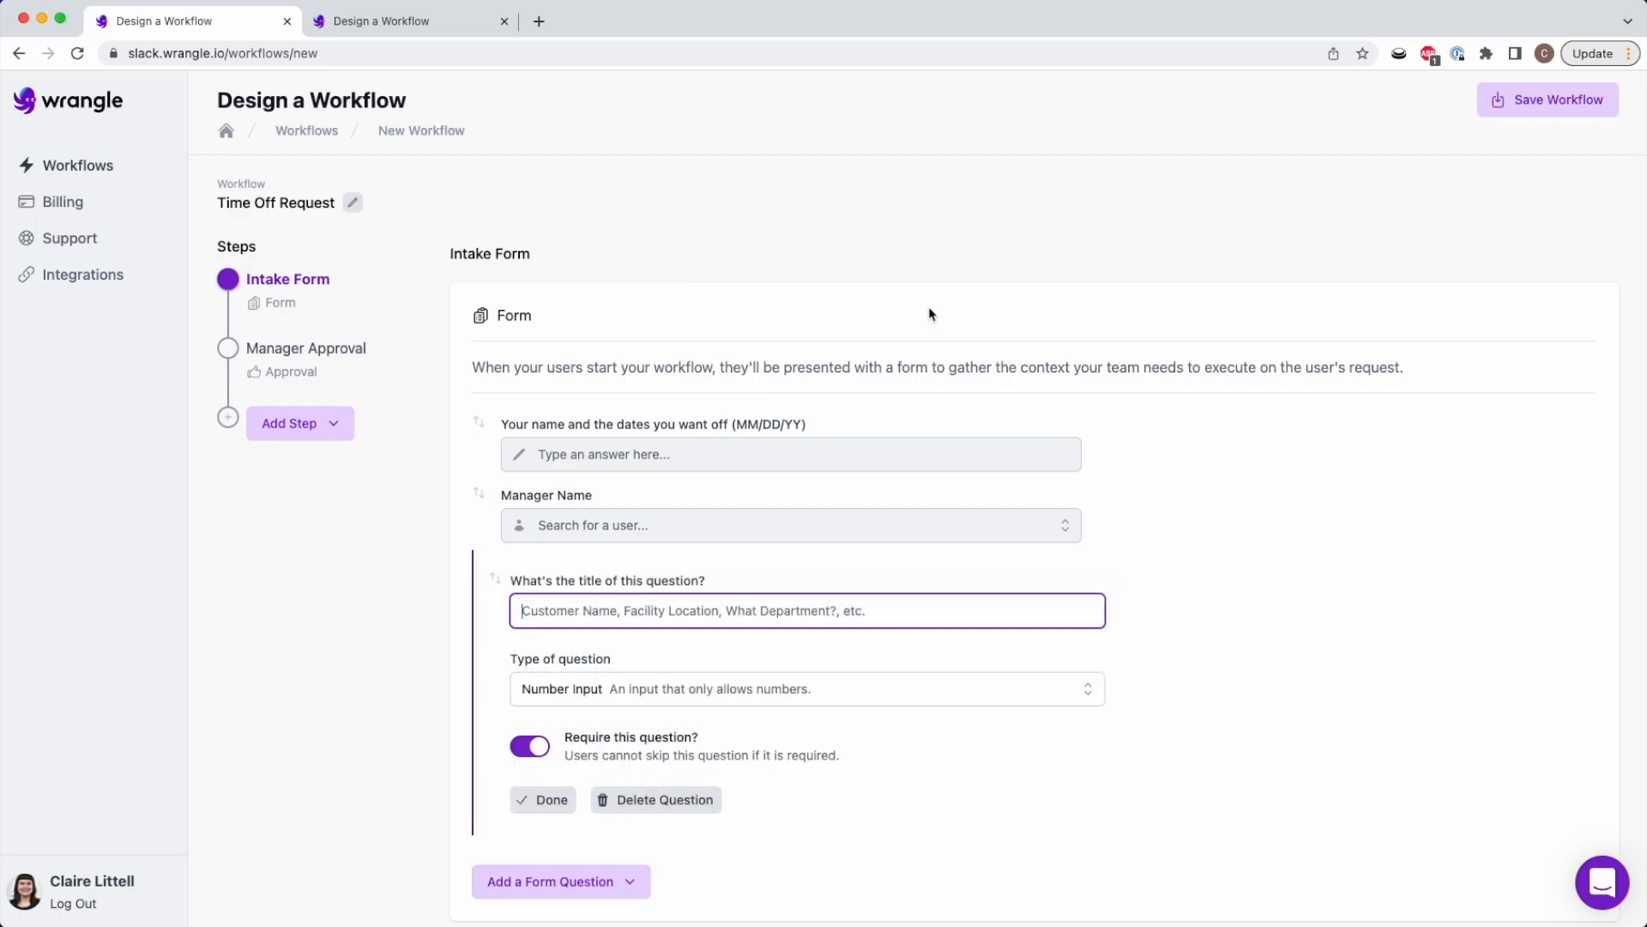
{"action": "type", "text": "Number of days you want off"}
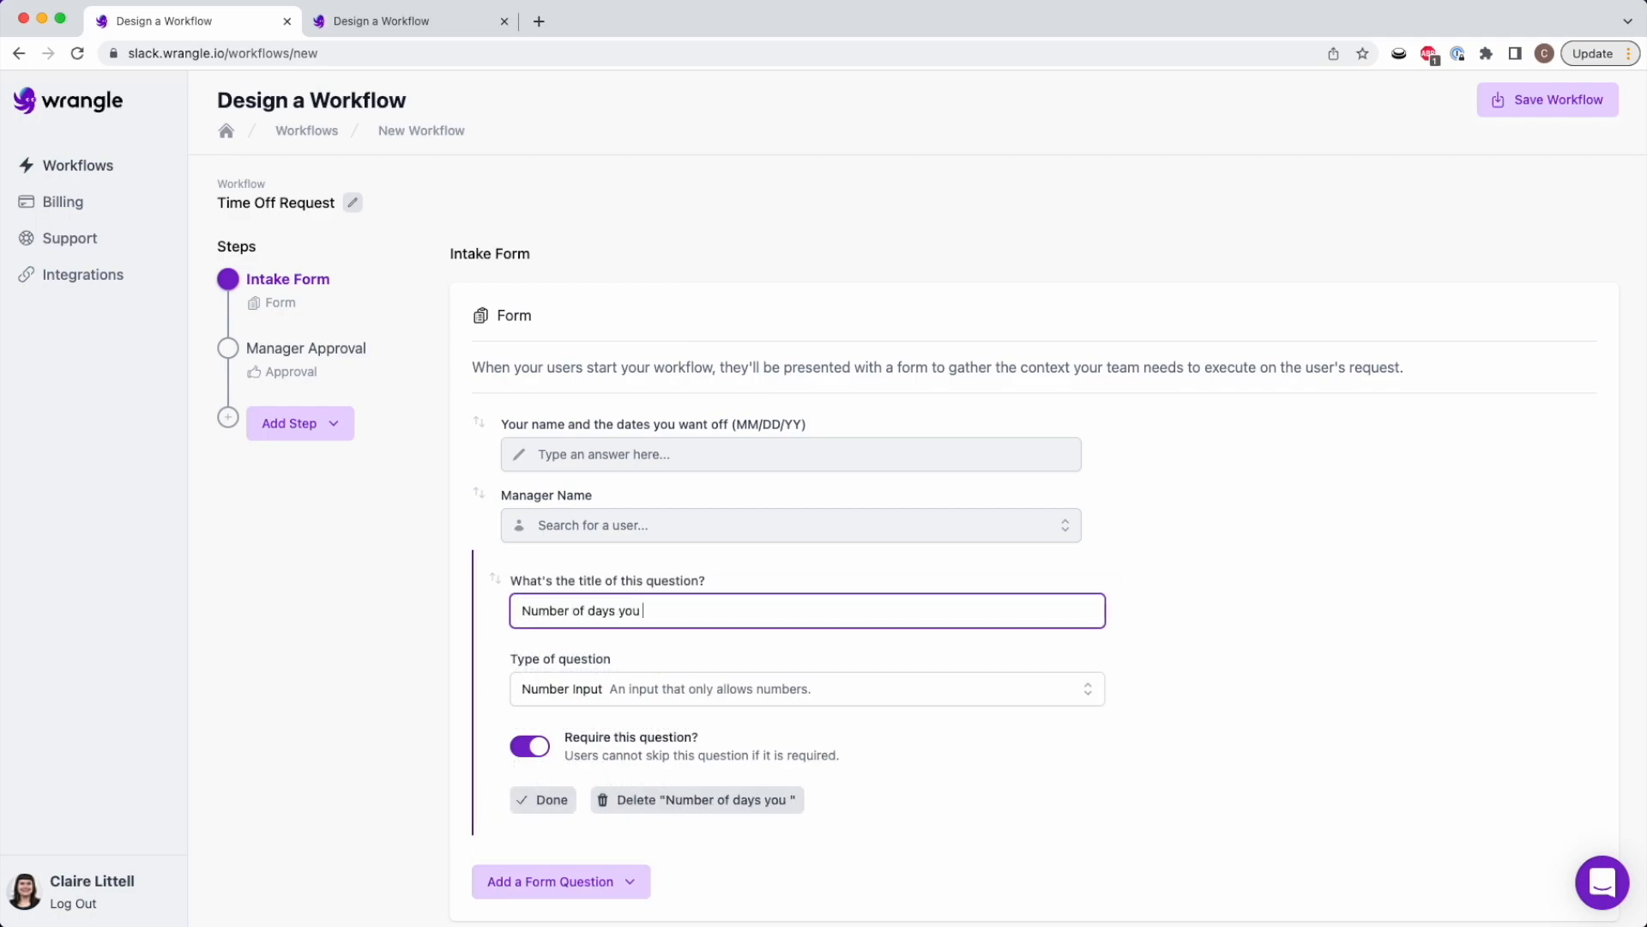
Add an approval step named "Sr. Leadership Approval" and assign it to the senior leader by name.
{"action": "left_click", "coordinate": [305, 437]}
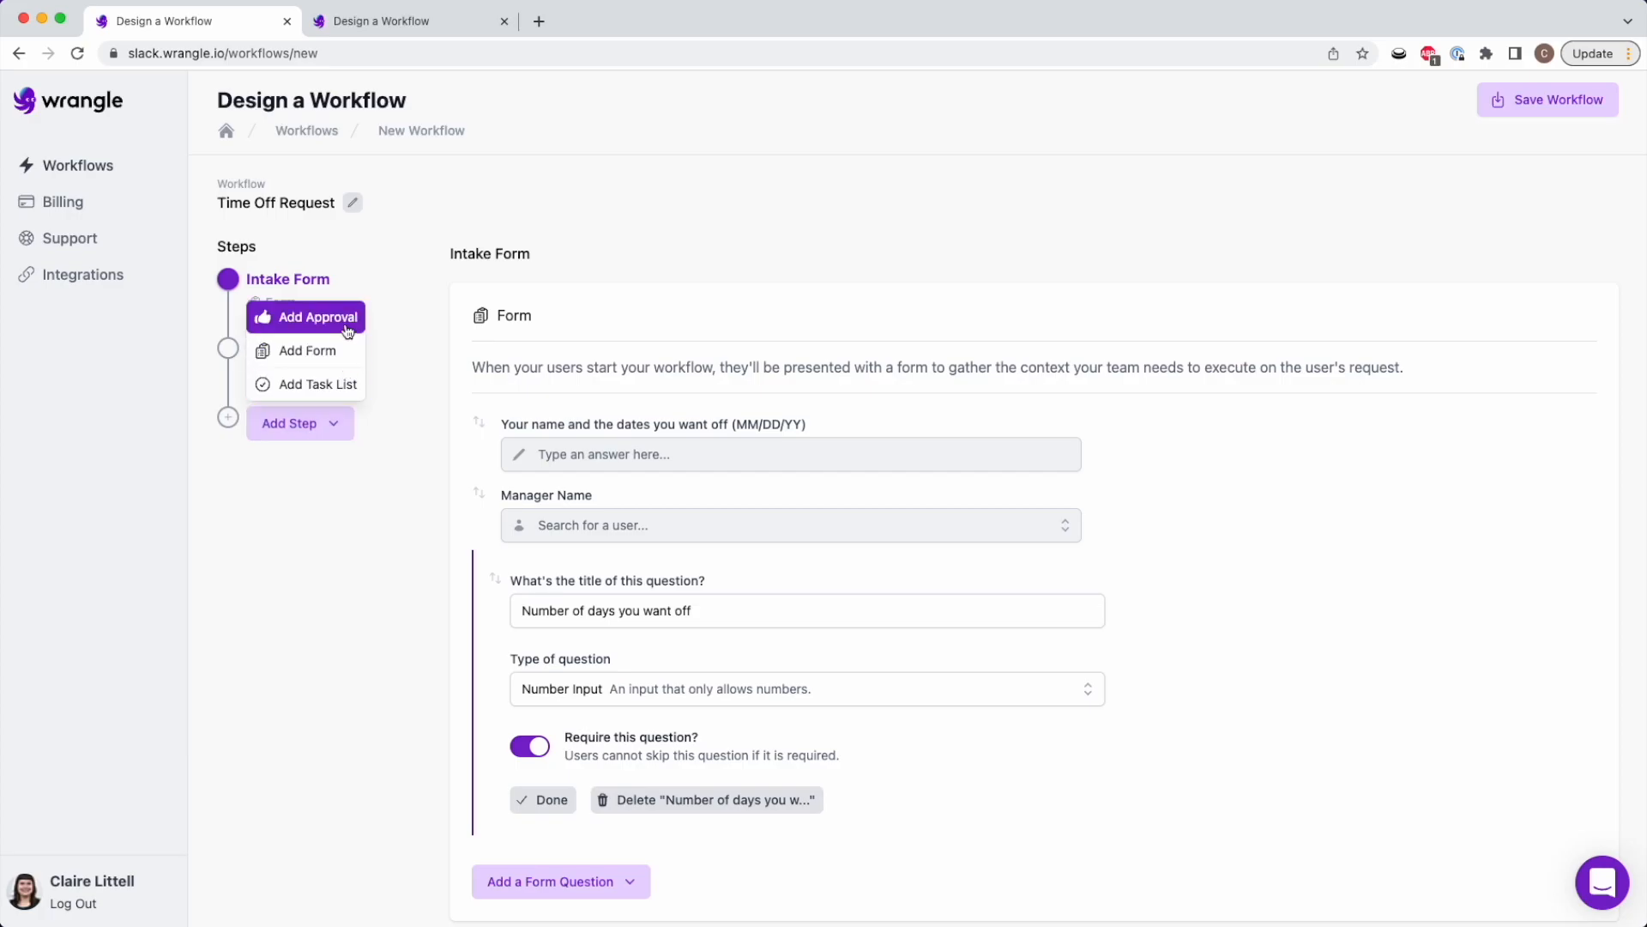
{"action": "left_click", "coordinate": [309, 317]}
{"action": "type", "text": "Sr. "}
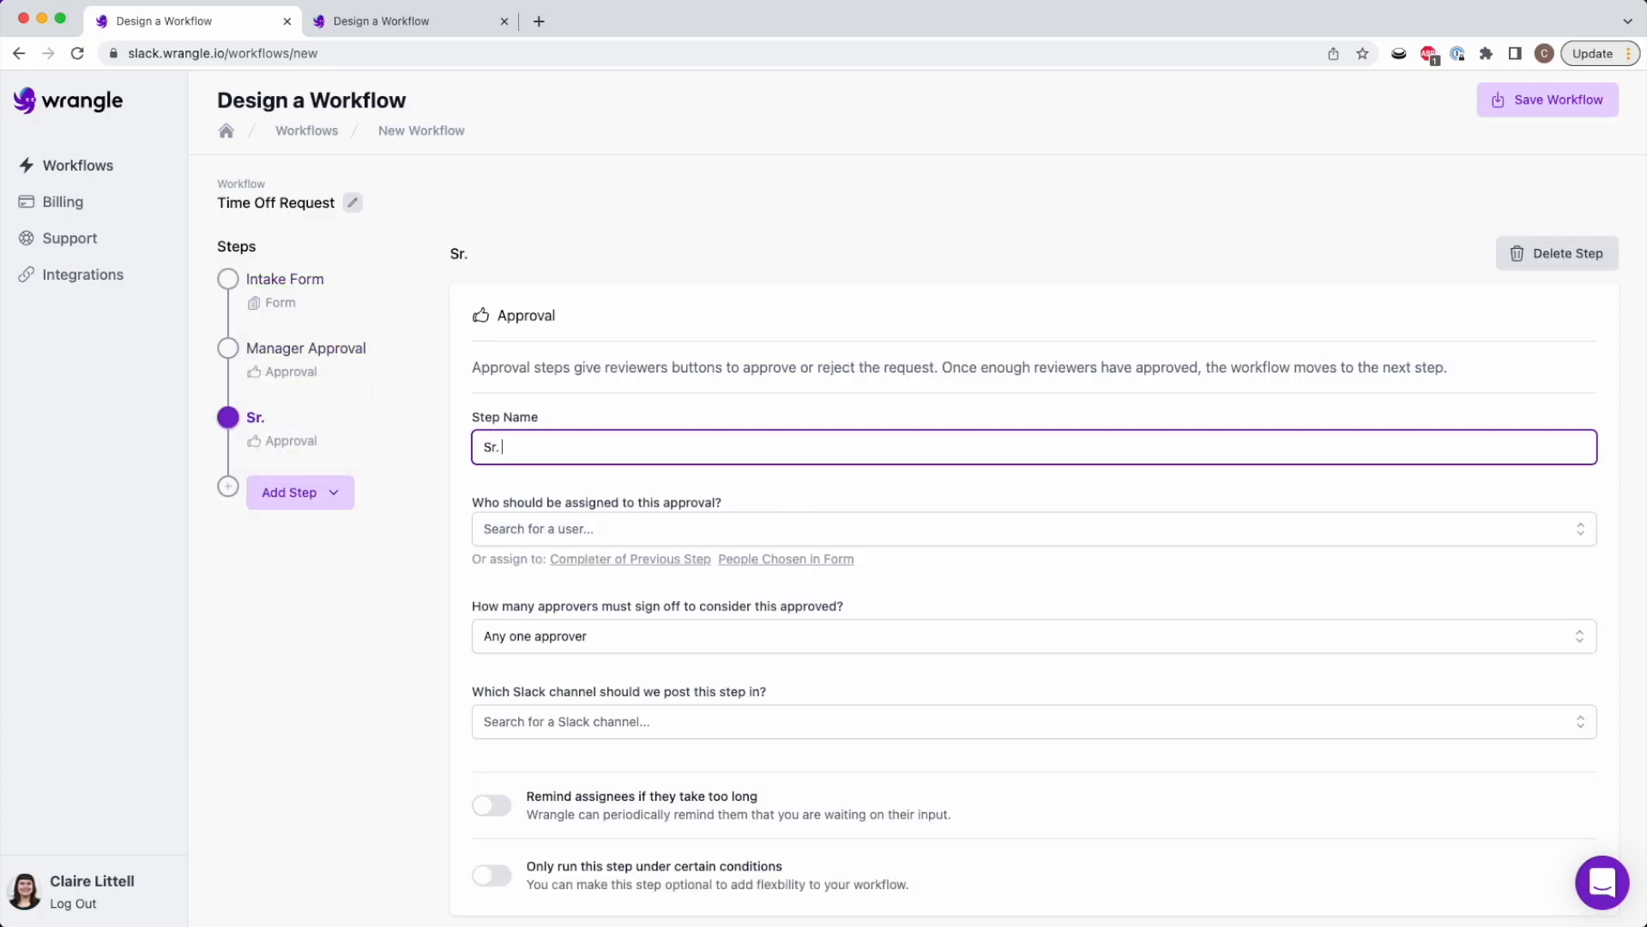
{"action": "type", "text": "Leadership Approval"}
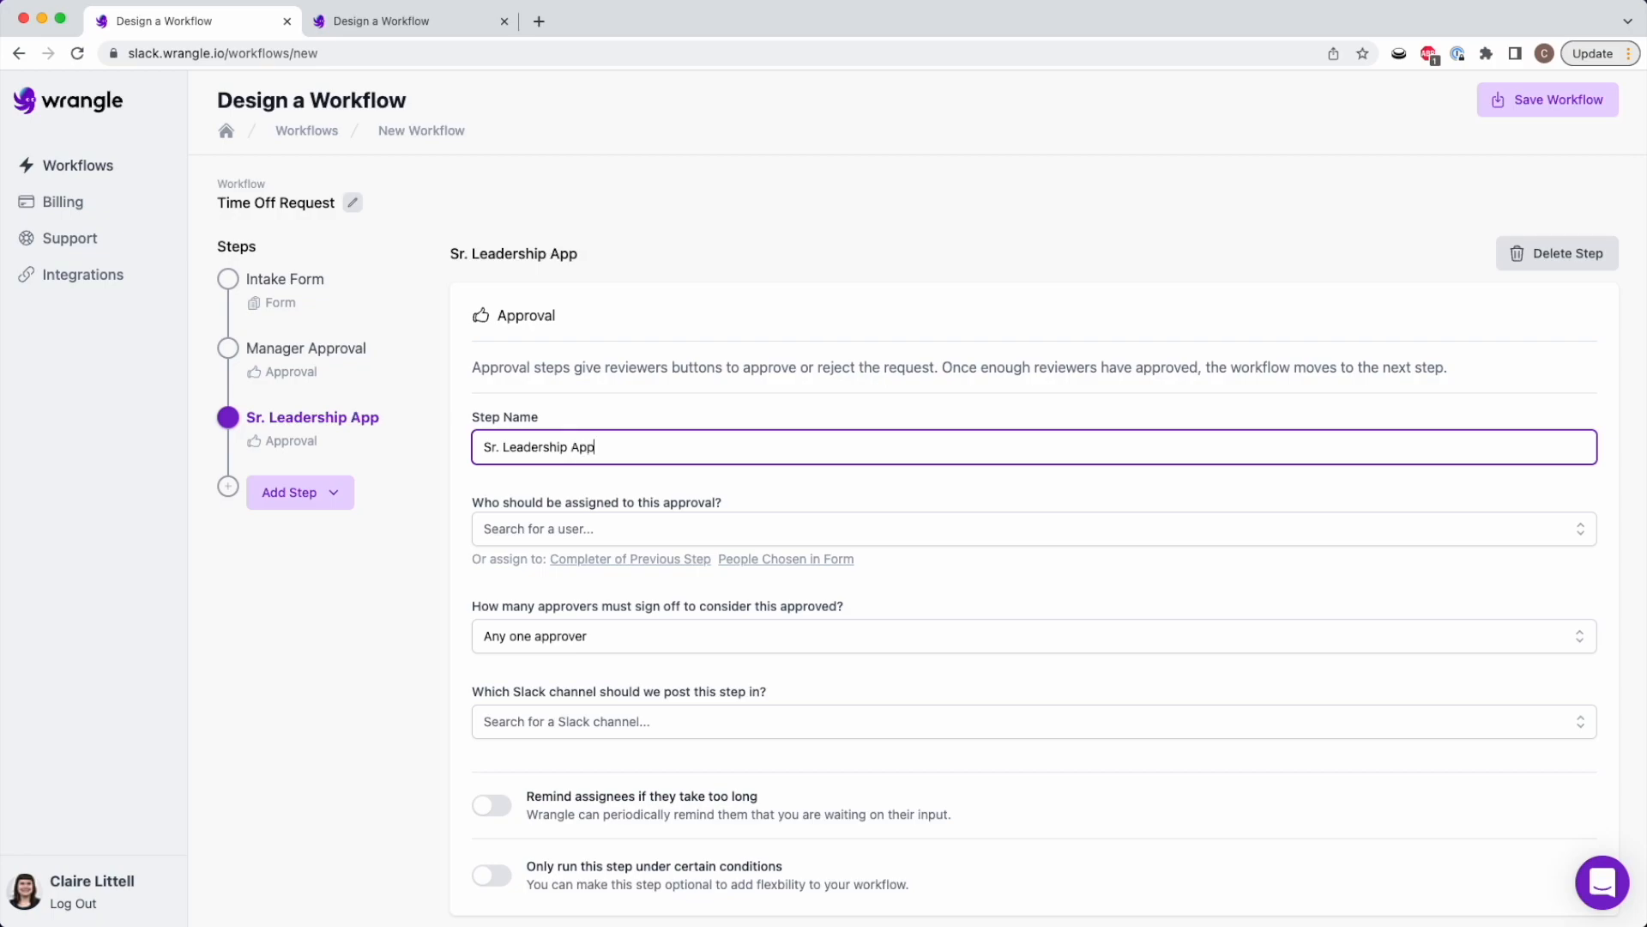
{"action": "left_click", "coordinate": [638, 525]}
{"action": "type", "text": "winst"}
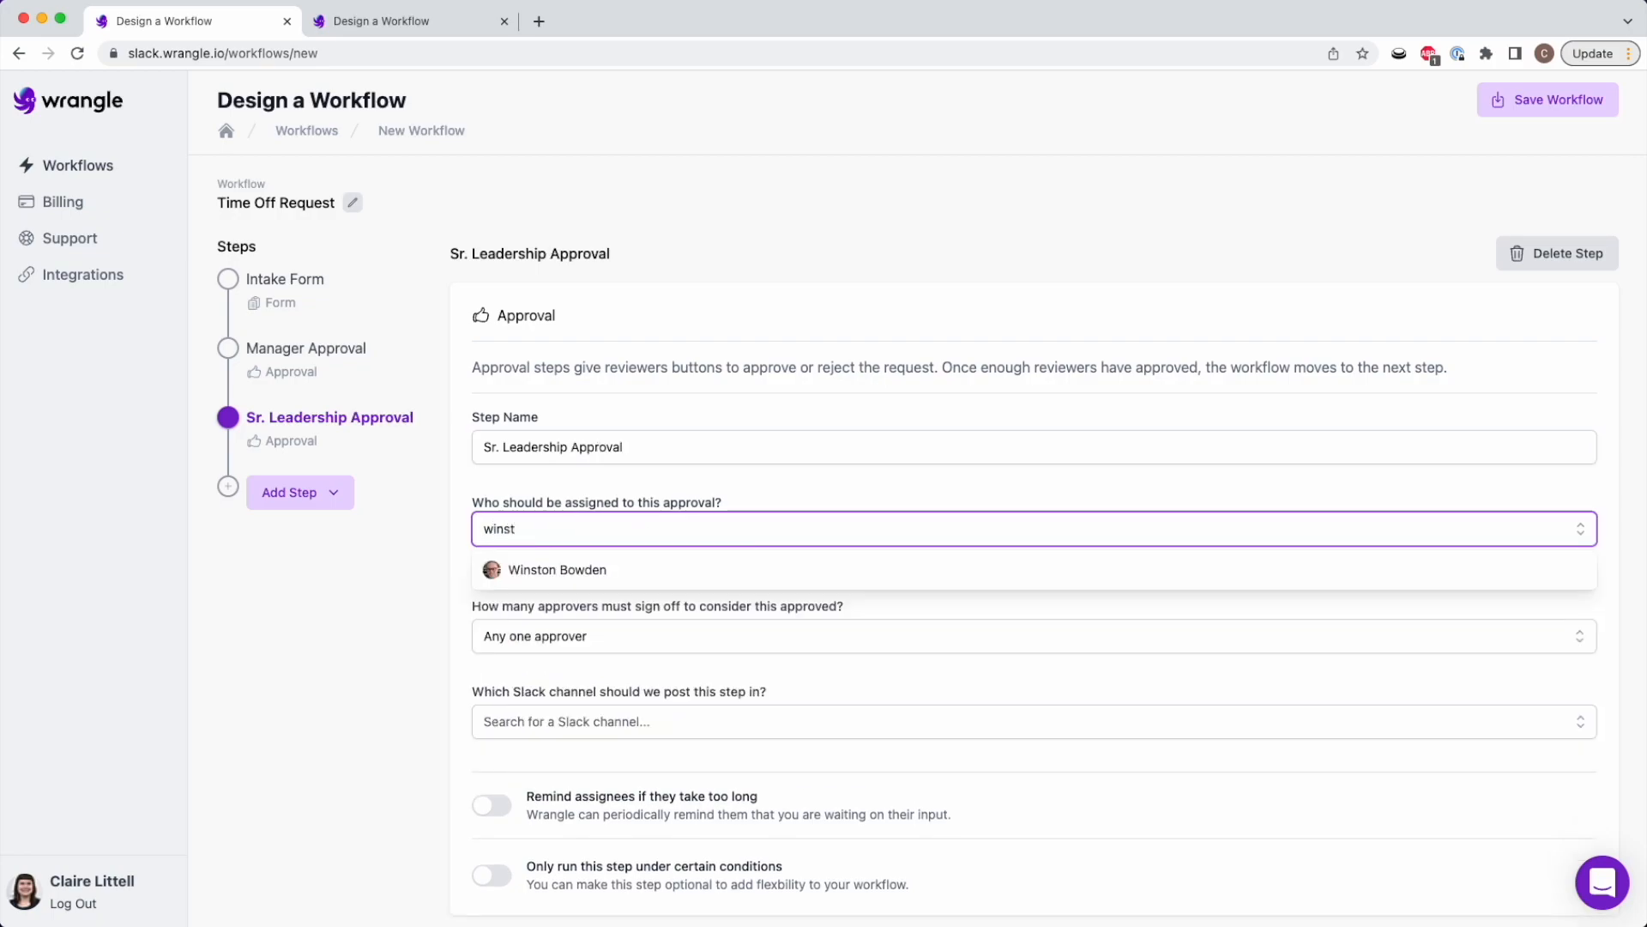
{"action": "left_click", "coordinate": [608, 570]}
{"action": "left_click", "coordinate": [382, 648]}
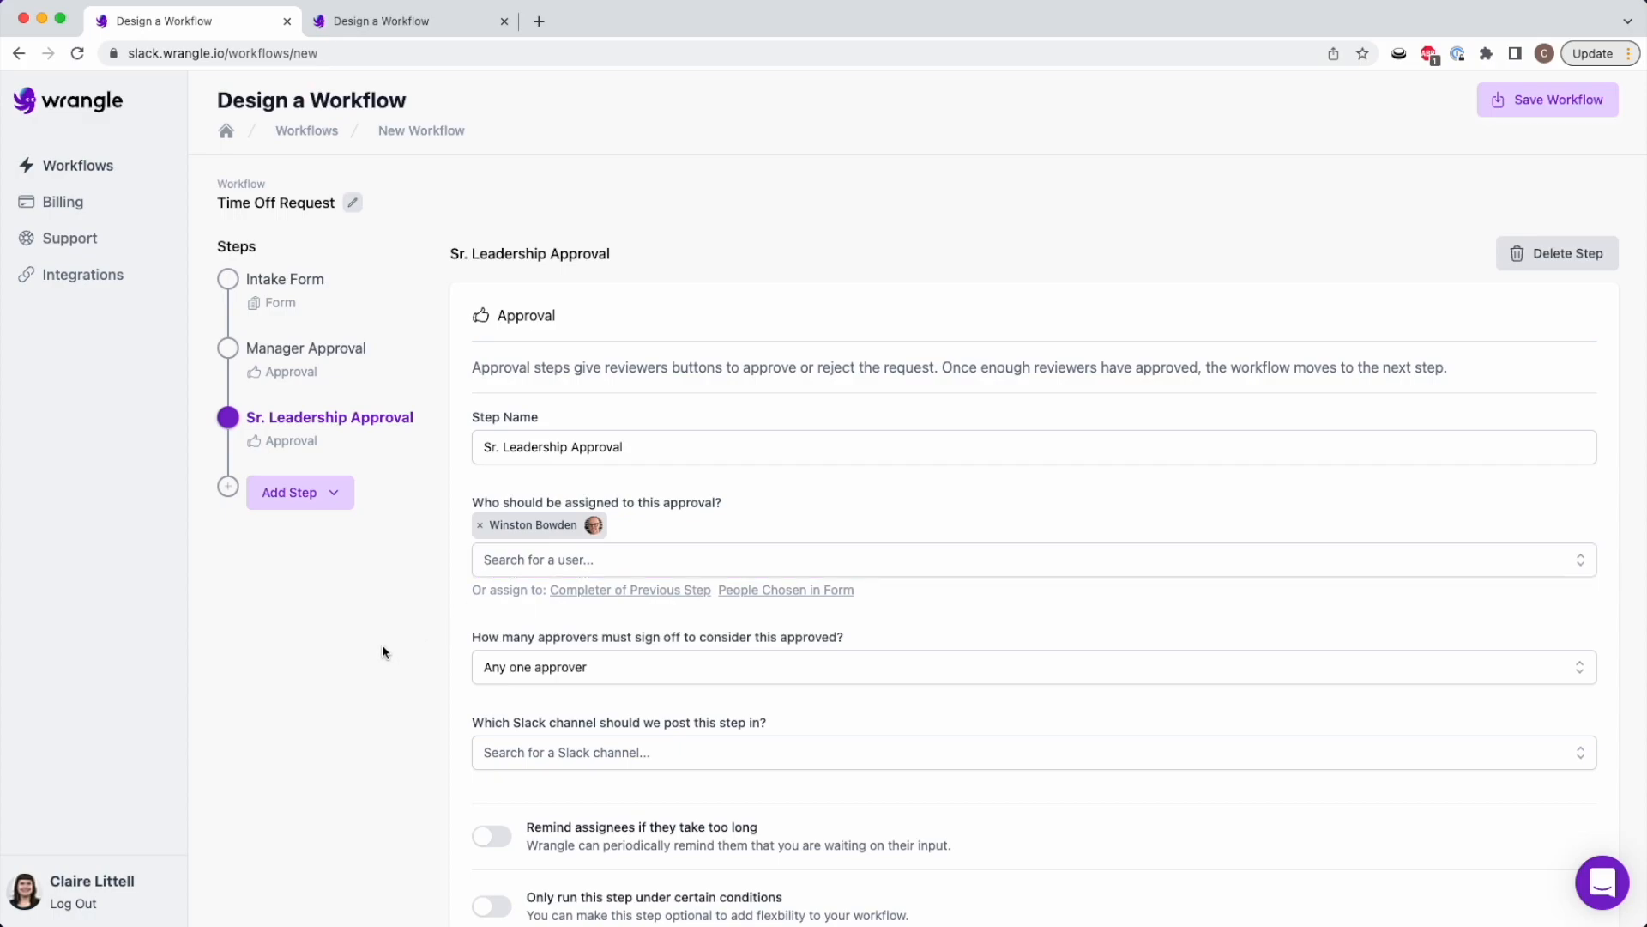
Make the Sr. Leadership Approval step run only if "Number of days you want off" is greater than or equal to 5.
{"action": "scroll", "coordinate": [410, 686], "scroll_direction": "down", "scroll_amount": 3}
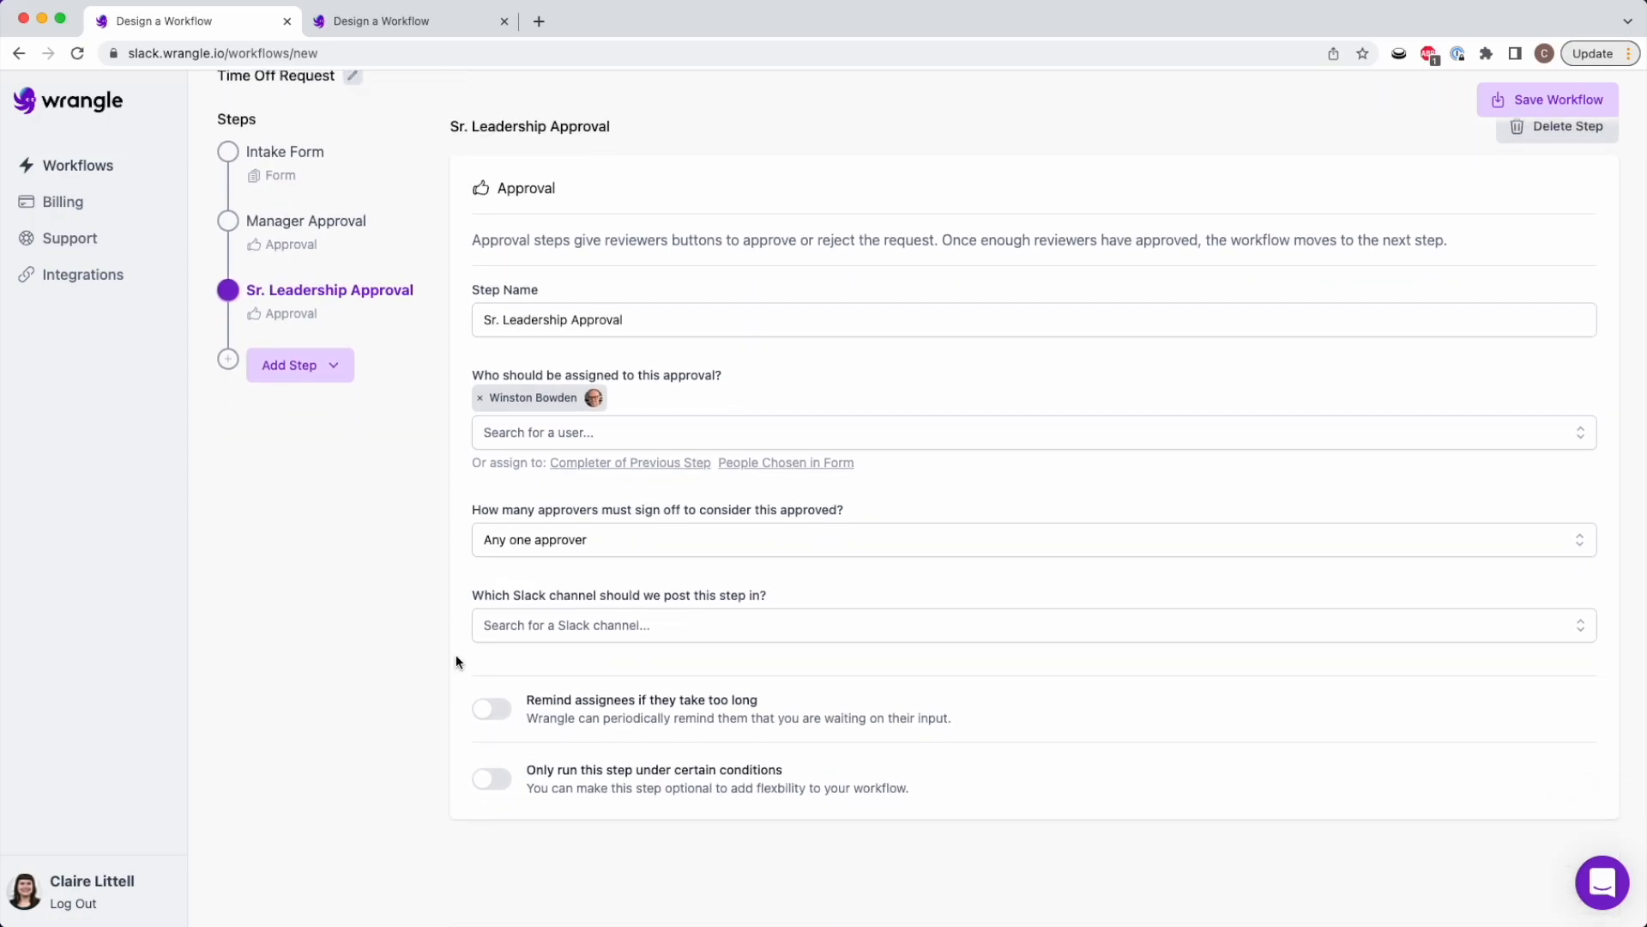
{"action": "left_click", "coordinate": [489, 782]}
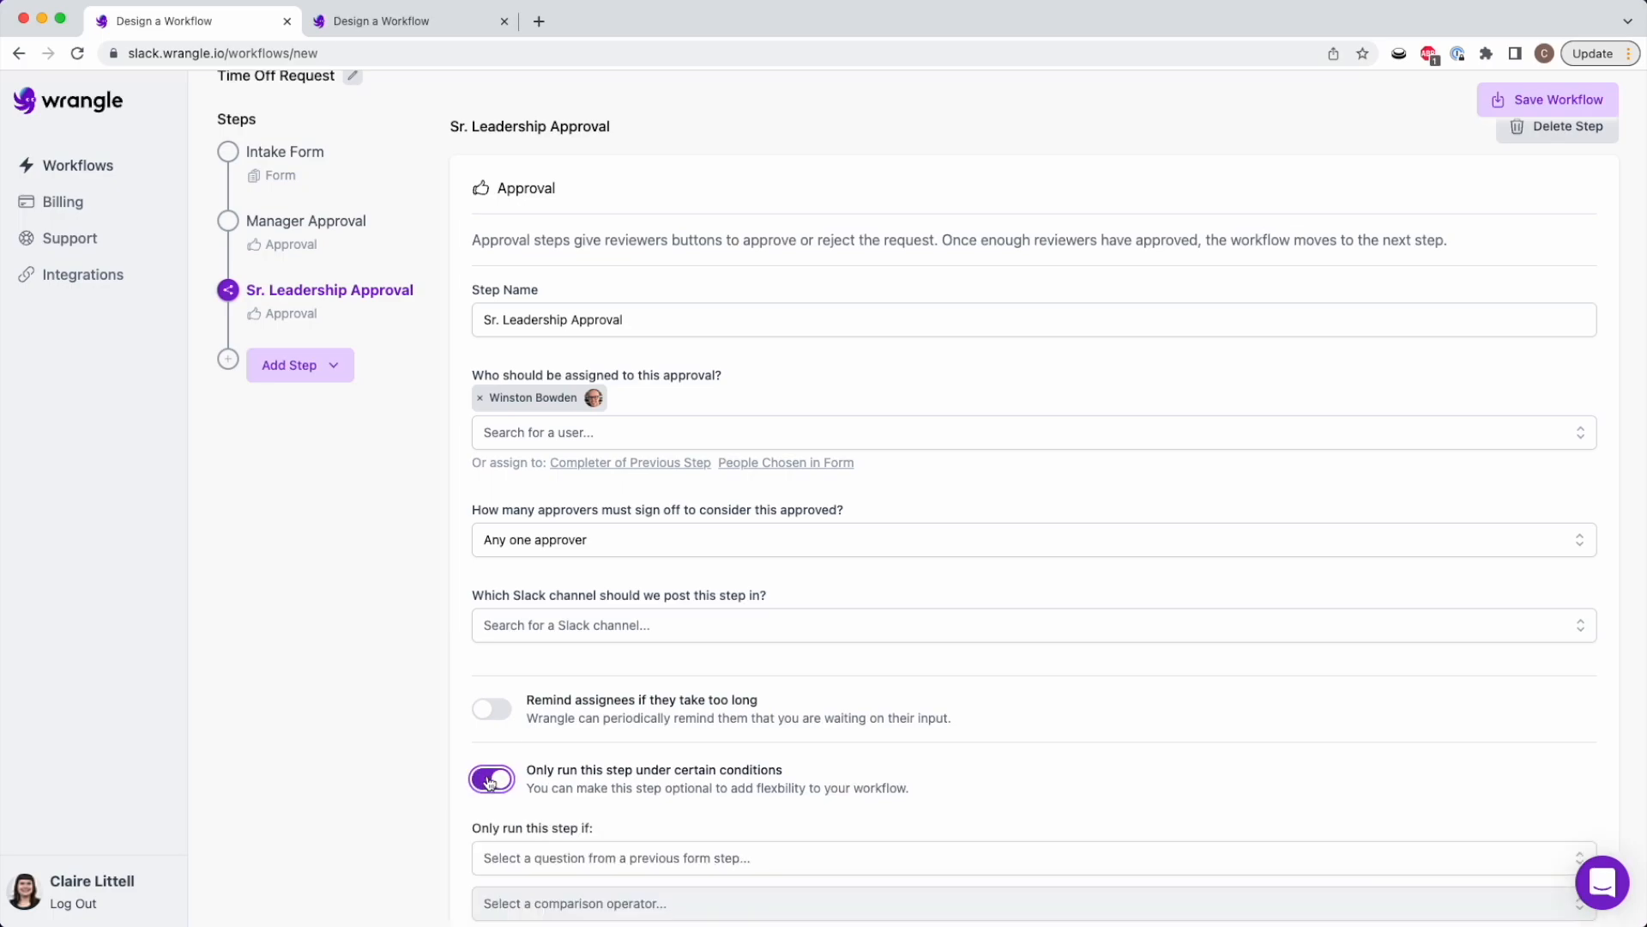
{"action": "scroll", "coordinate": [643, 827], "scroll_direction": "down", "scroll_amount": 3}
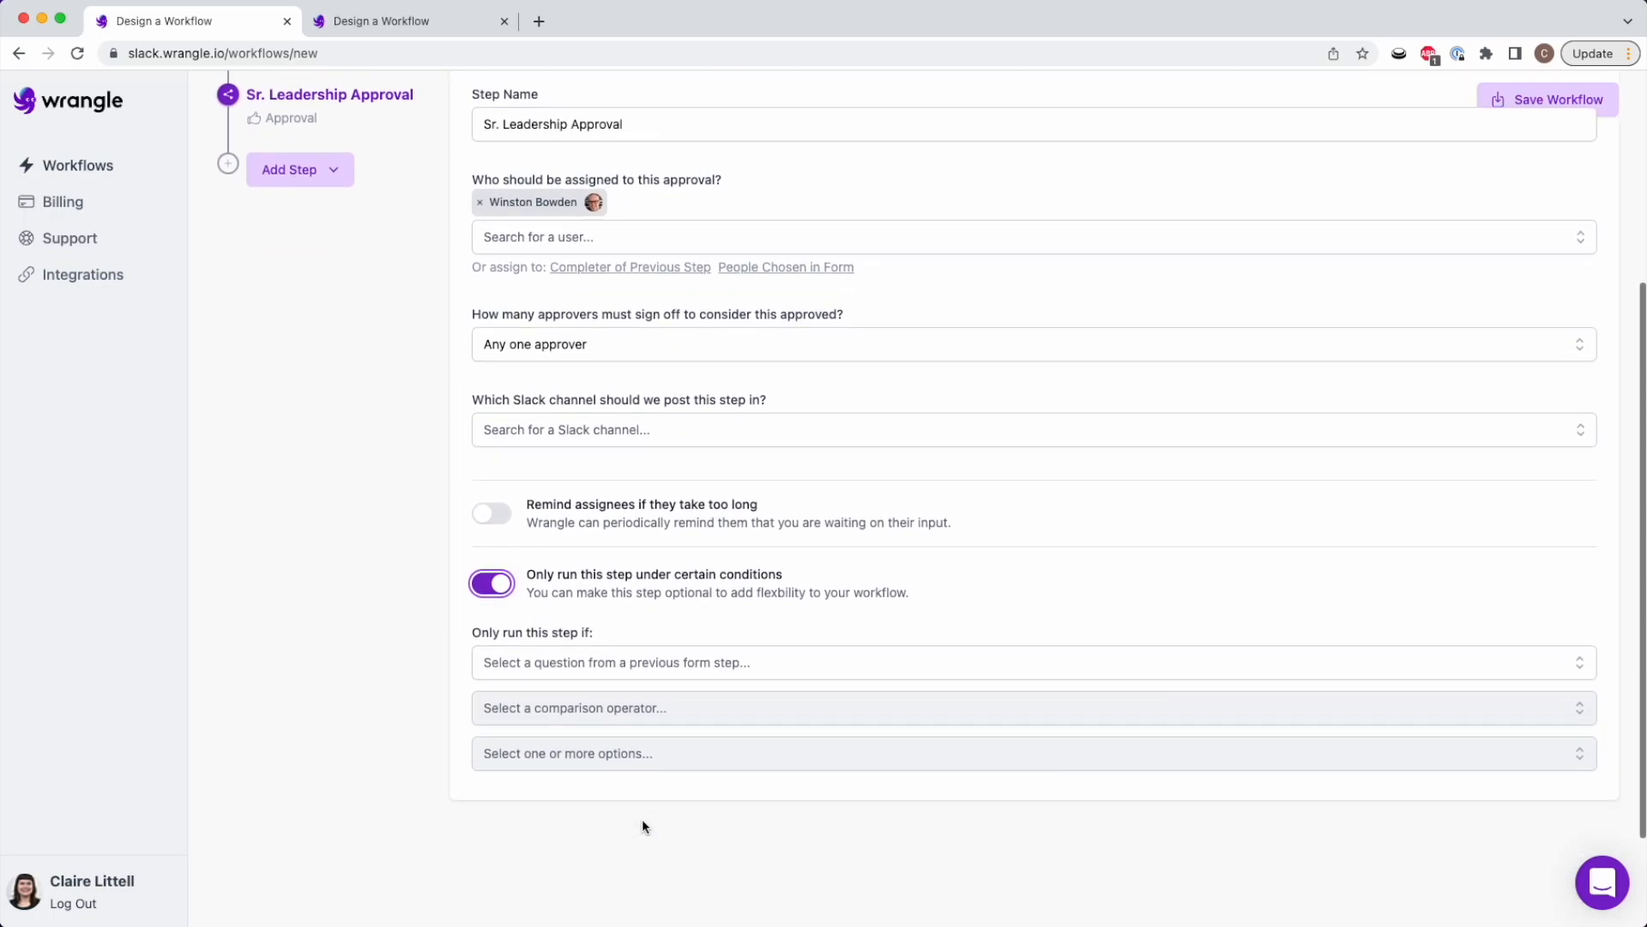
{"action": "left_click", "coordinate": [664, 669]}
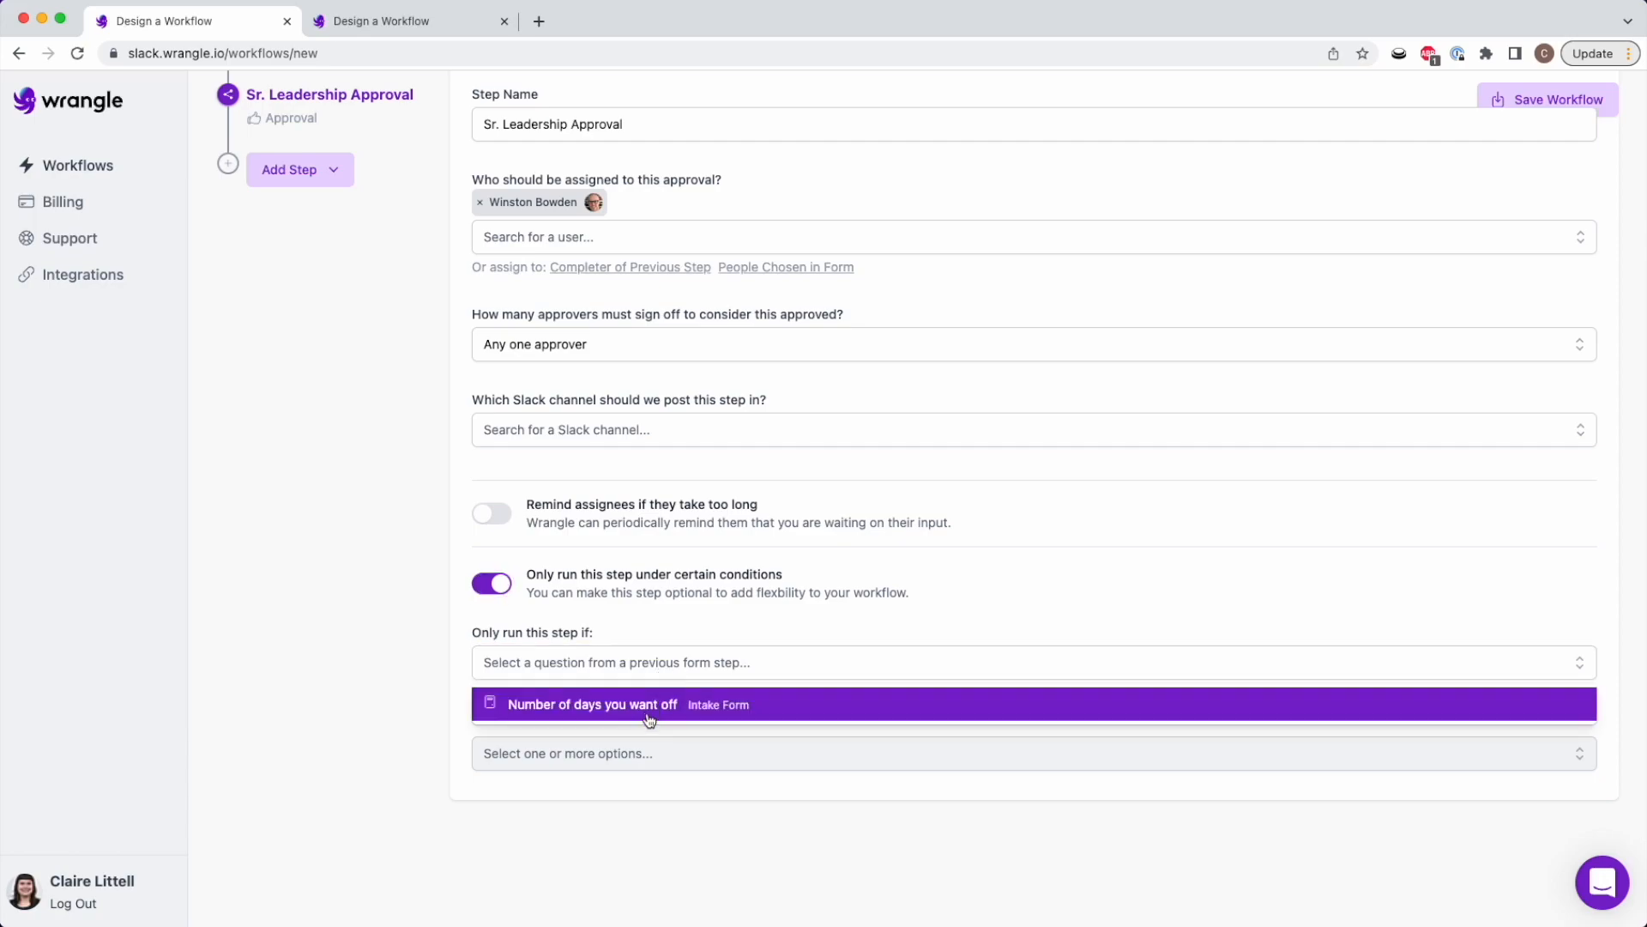
{"action": "left_click", "coordinate": [647, 712]}
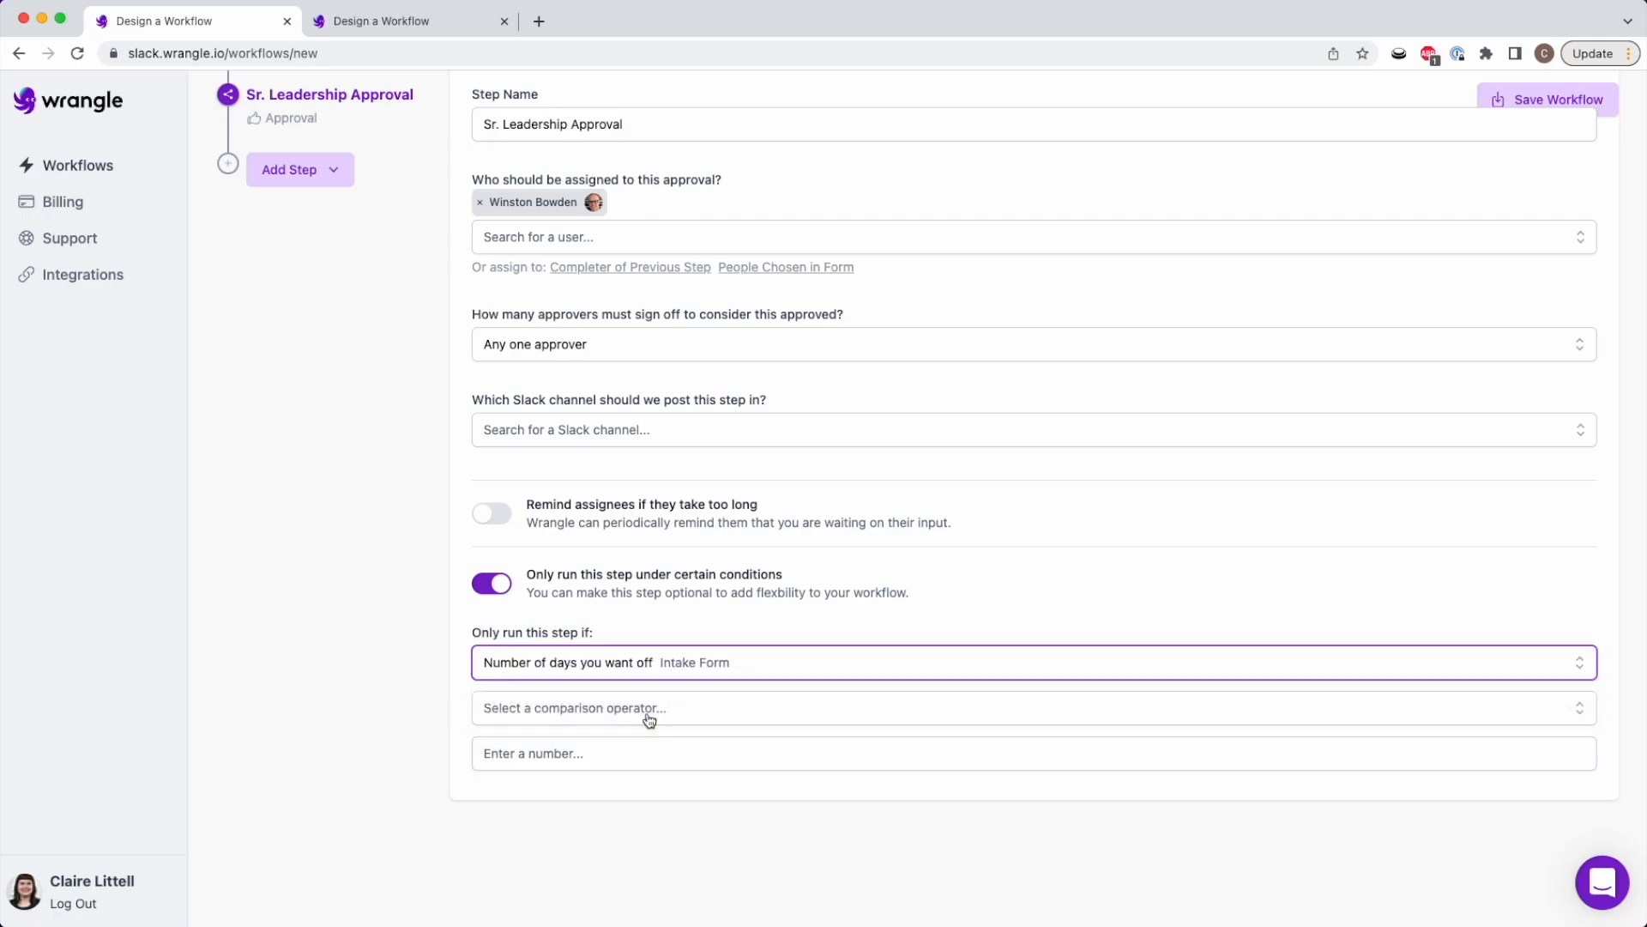
{"action": "left_click", "coordinate": [650, 711]}
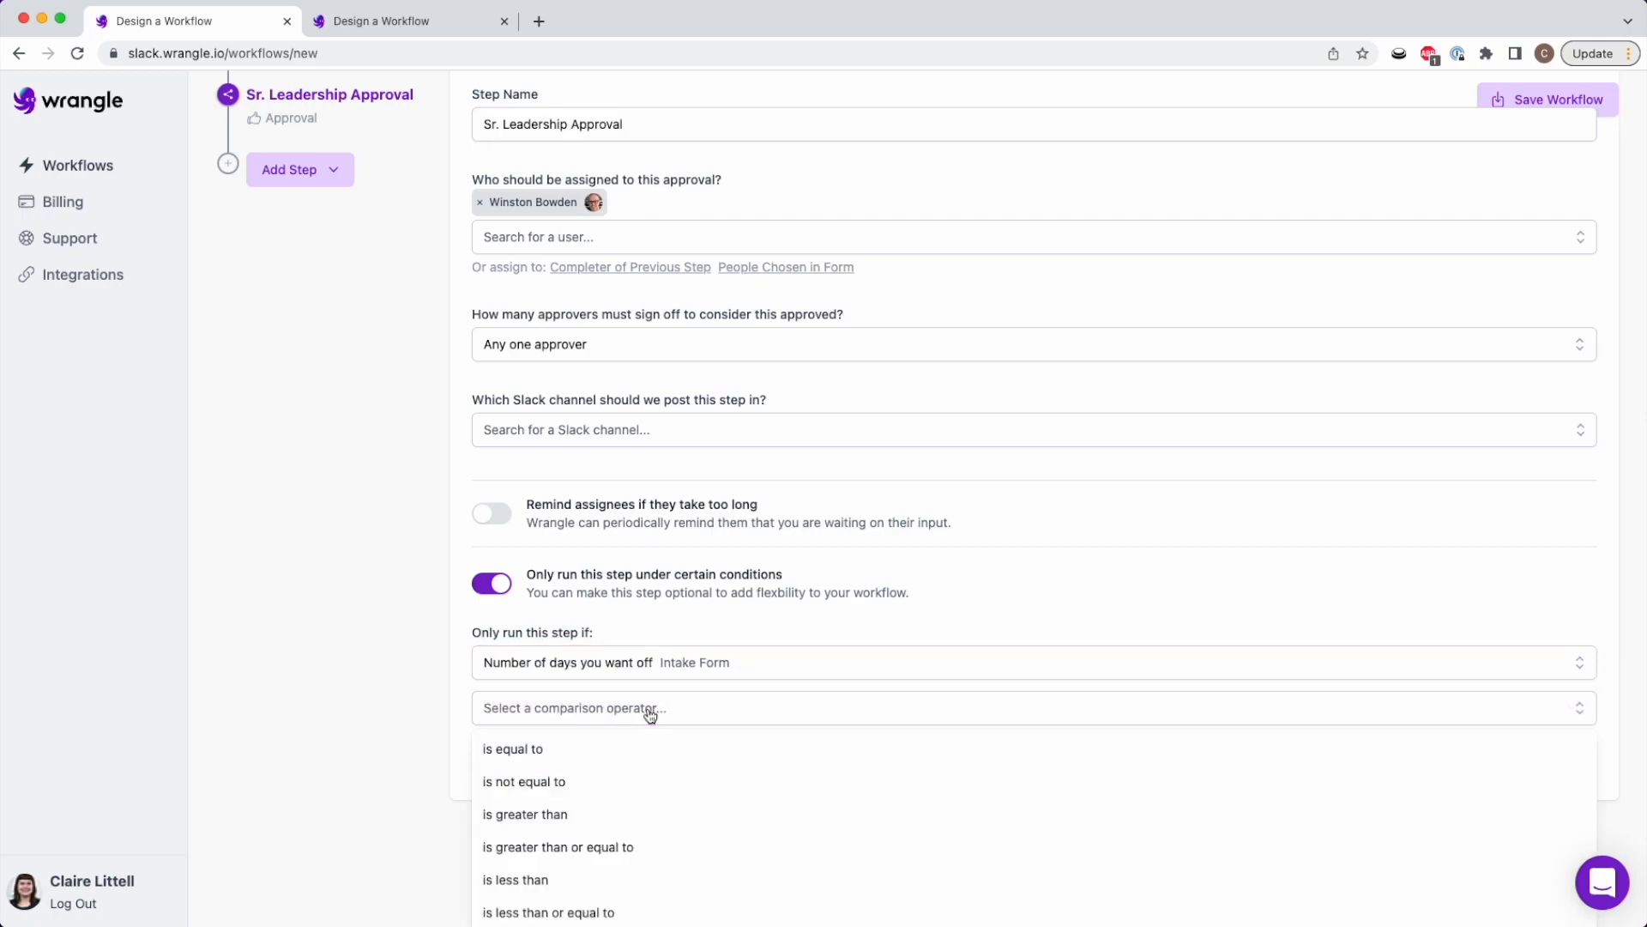
{"action": "left_click", "coordinate": [620, 847]}
{"action": "left_click", "coordinate": [615, 755]}
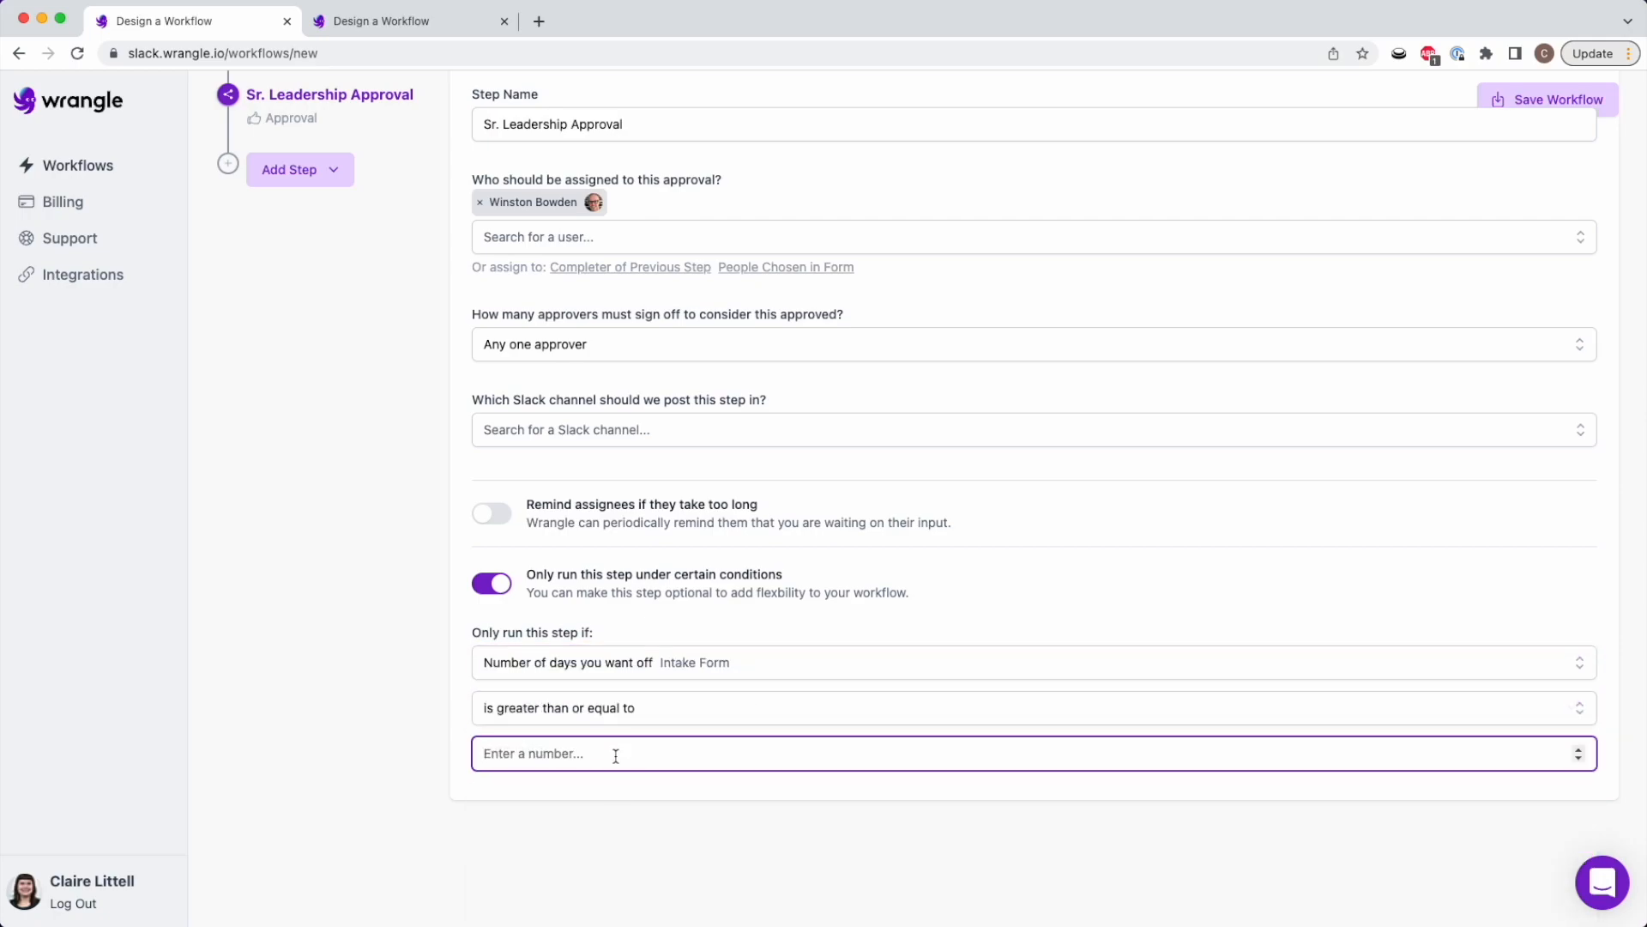
{"action": "type", "text": "5"}
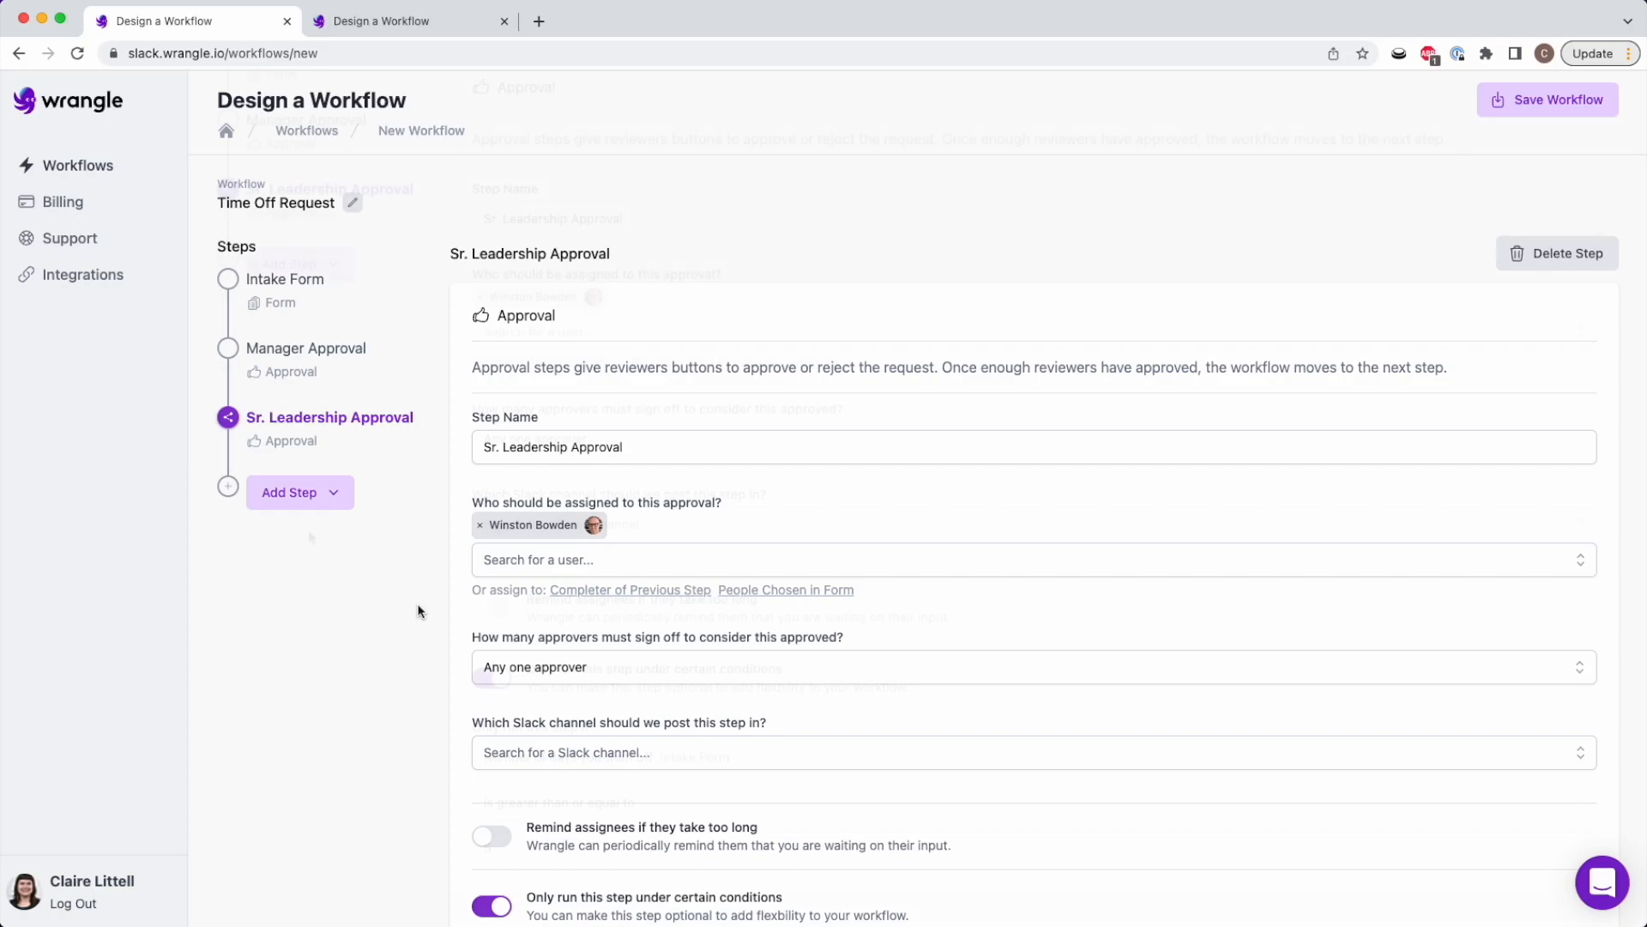
Add a task list step named "Update Employee Calendar" and create a task in it with the same name.
{"action": "scroll", "coordinate": [310, 538], "scroll_direction": "down", "scroll_amount": 5}
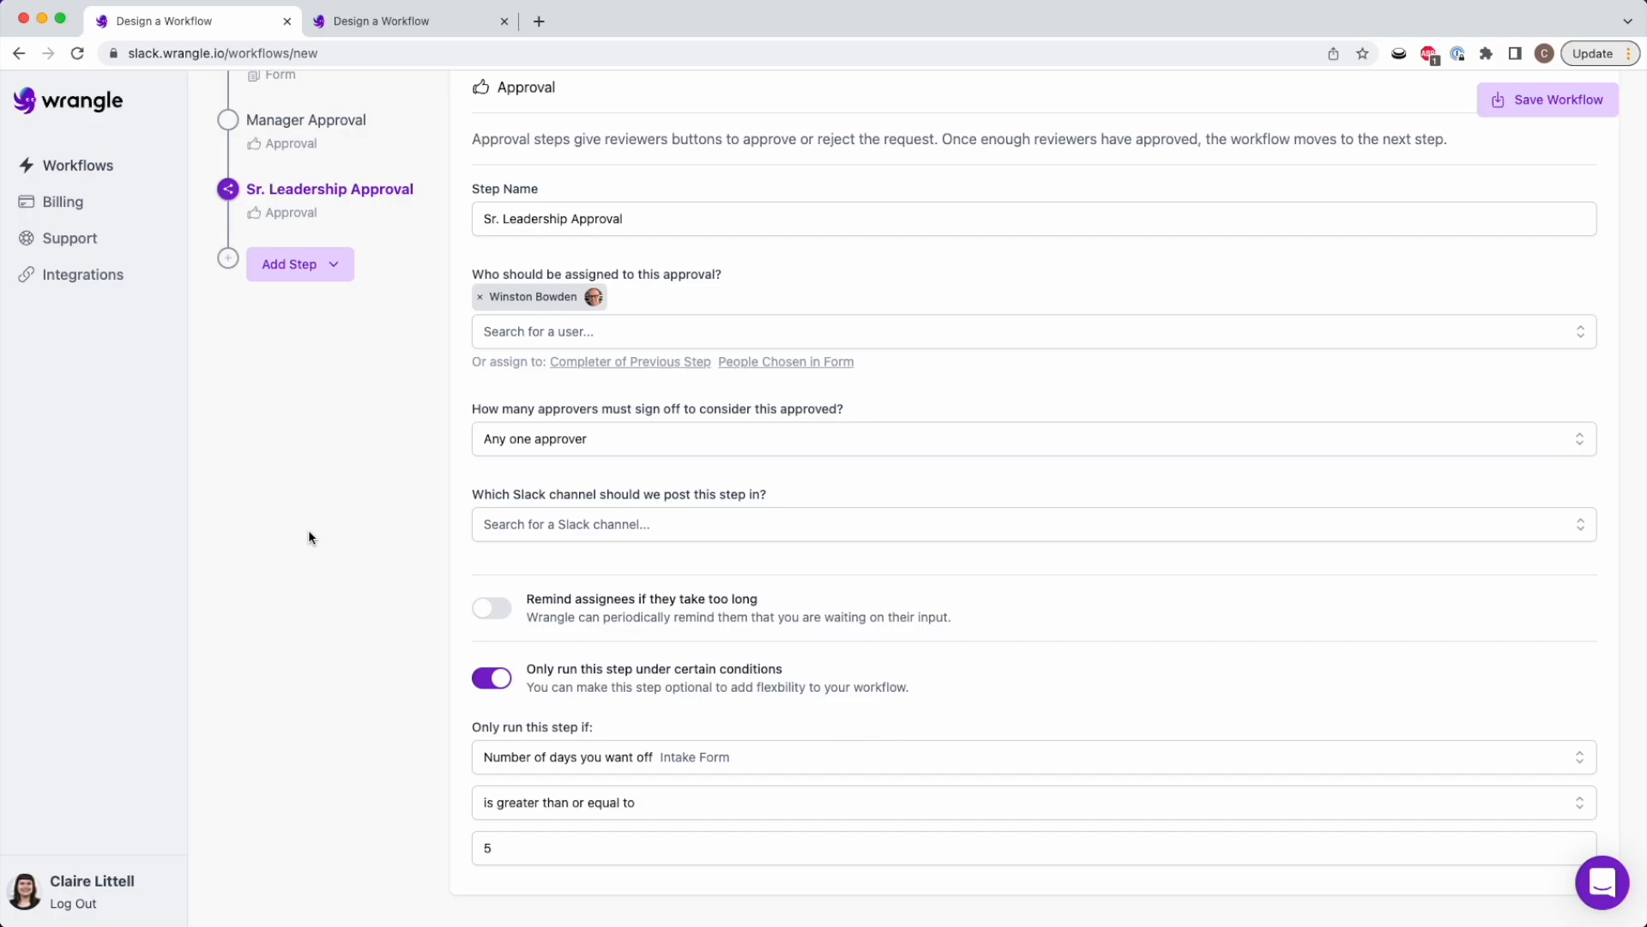
{"action": "left_click", "coordinate": [276, 273]}
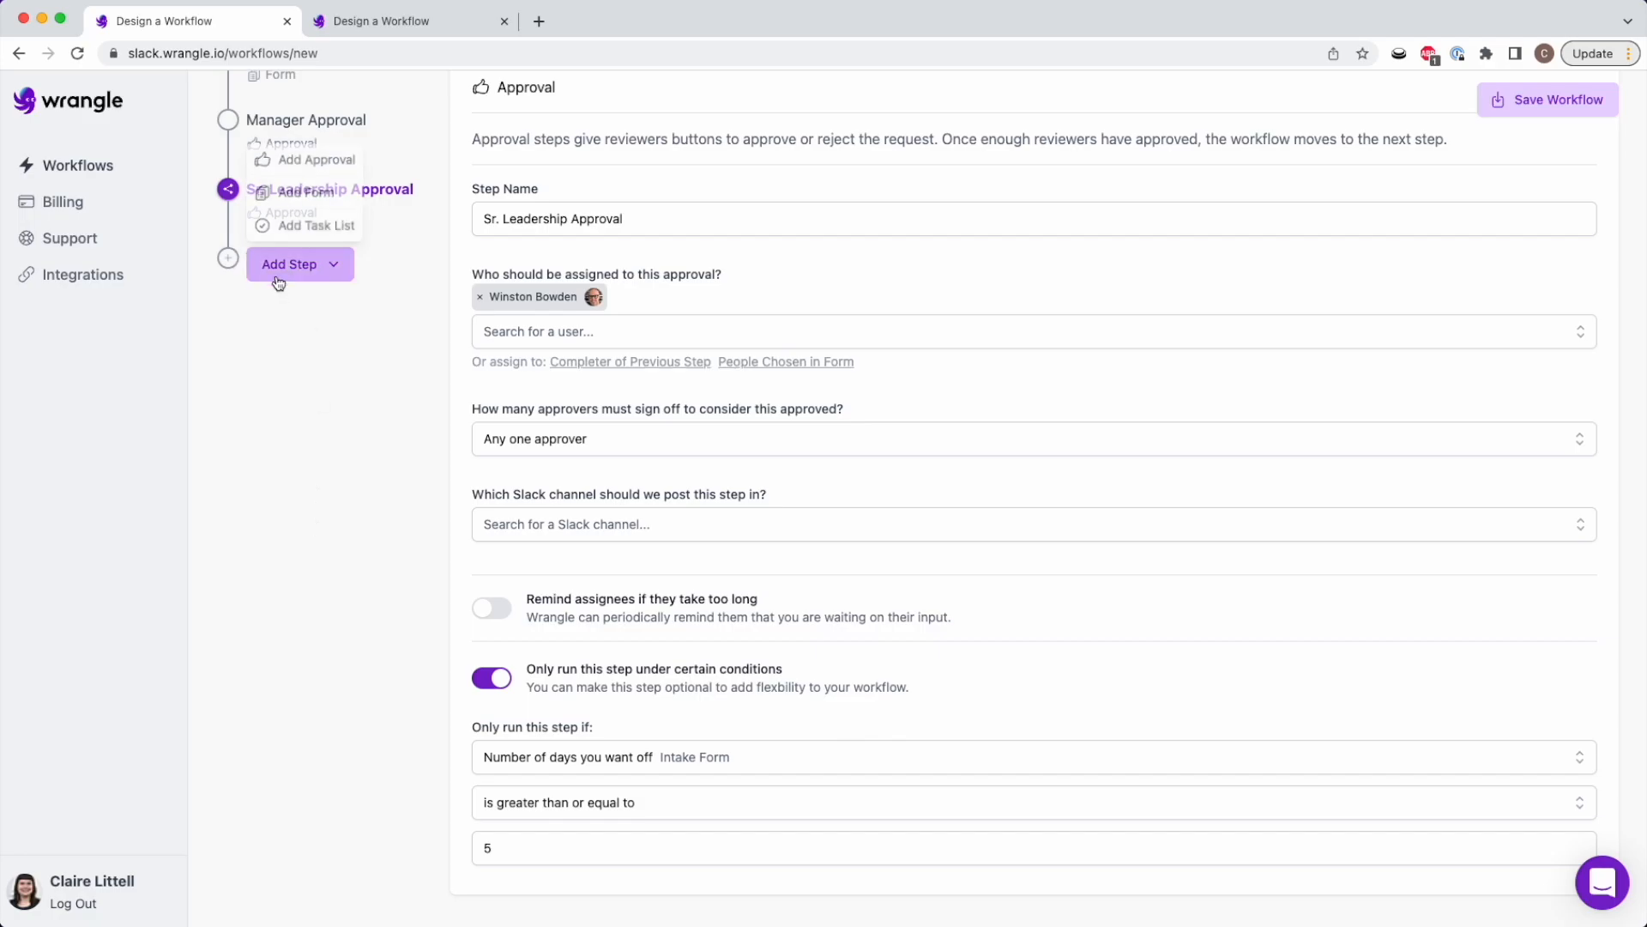
{"action": "left_click", "coordinate": [313, 227]}
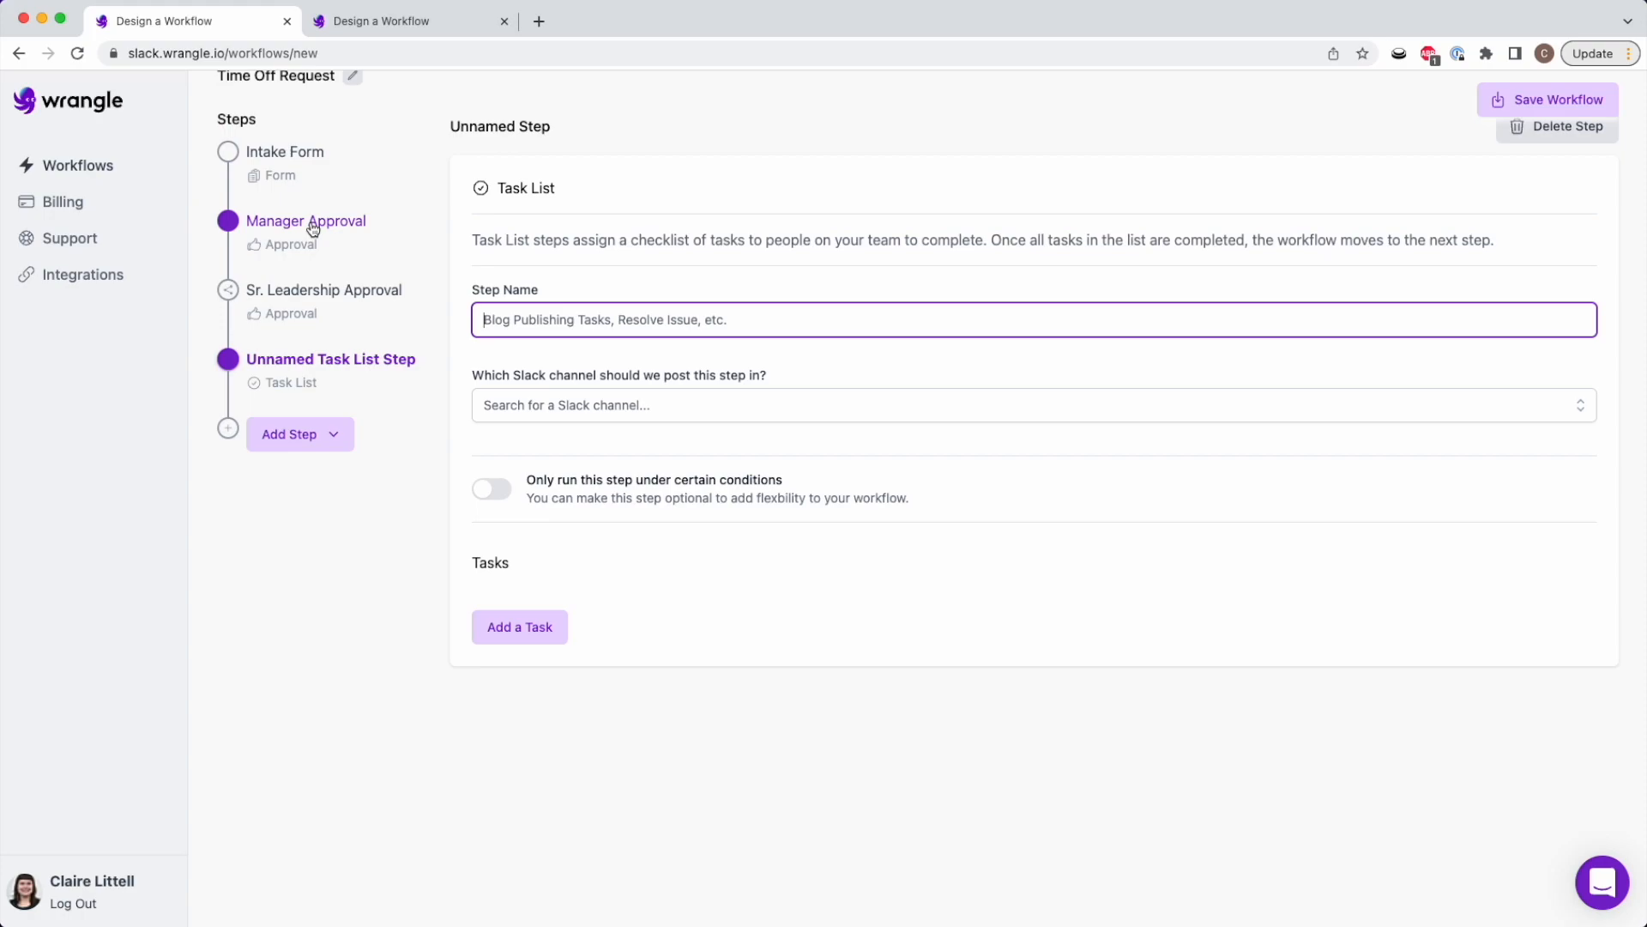
{"action": "type", "text": "Update Employee Calendar"}
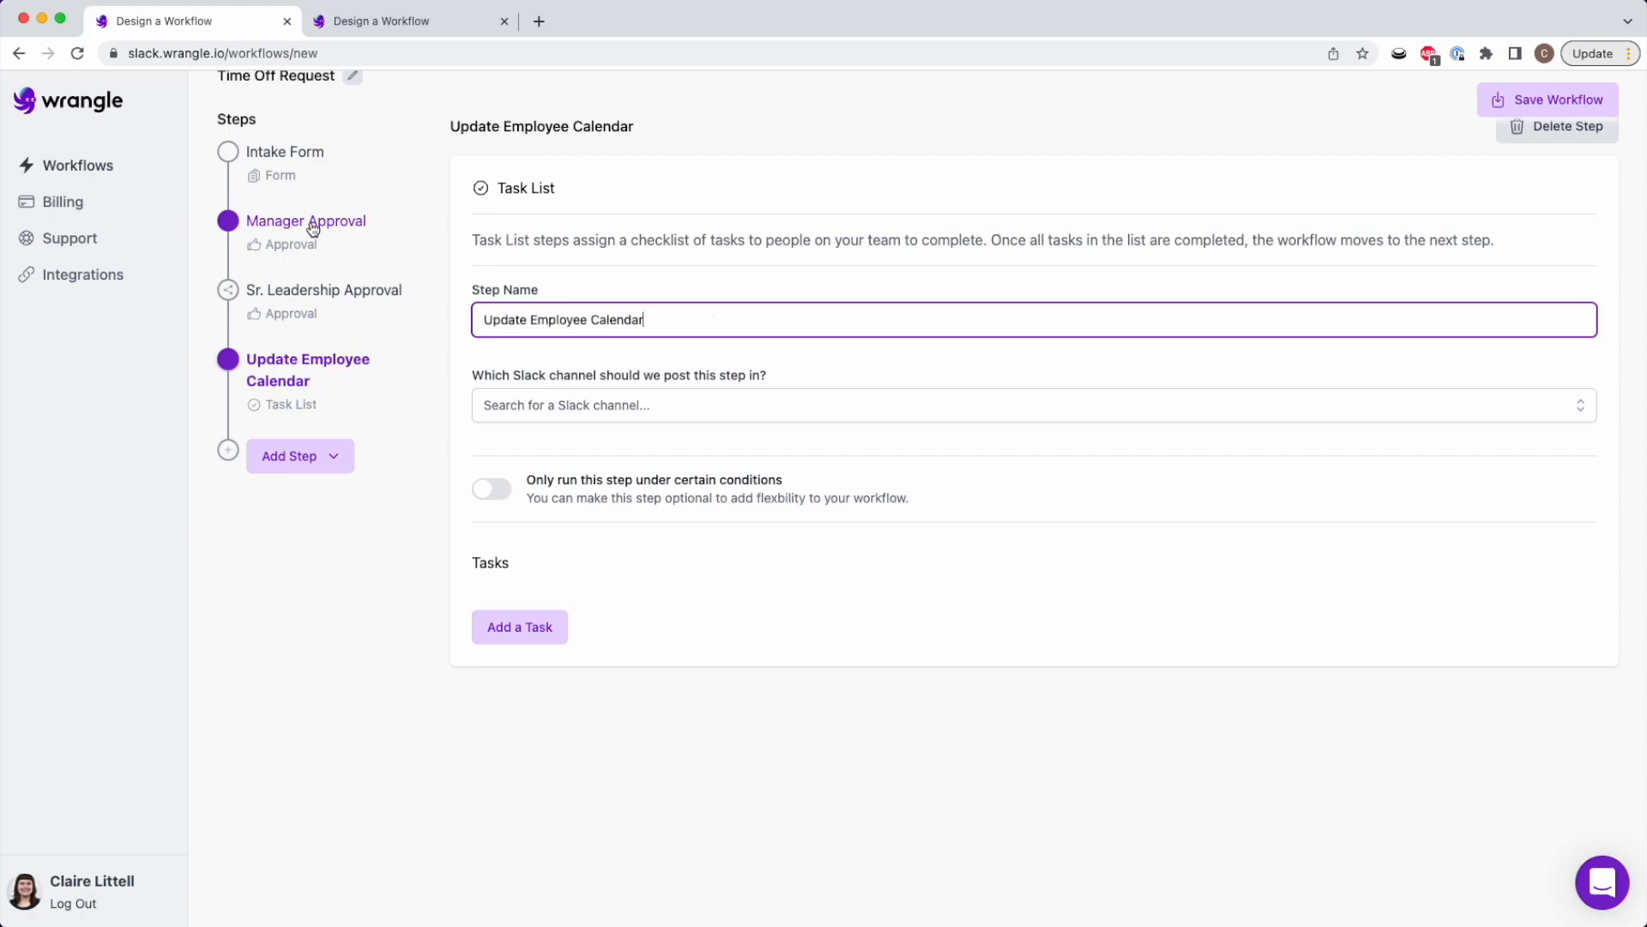
{"action": "left_click", "coordinate": [532, 629]}
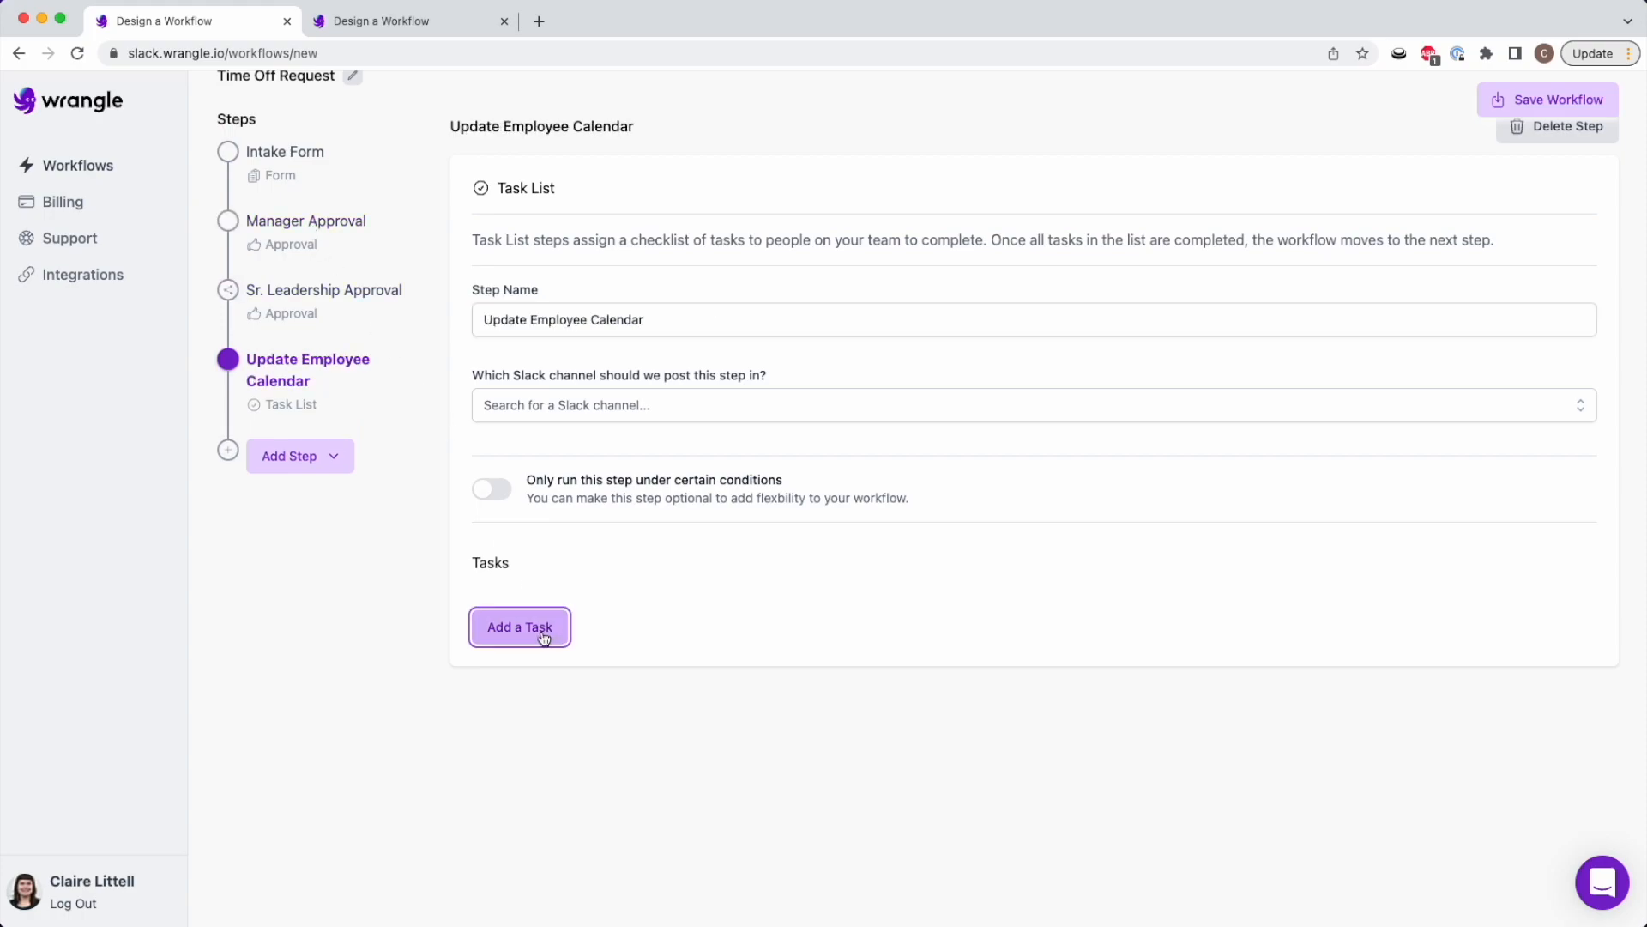
{"action": "type", "text": "Update Employee Calendar"}
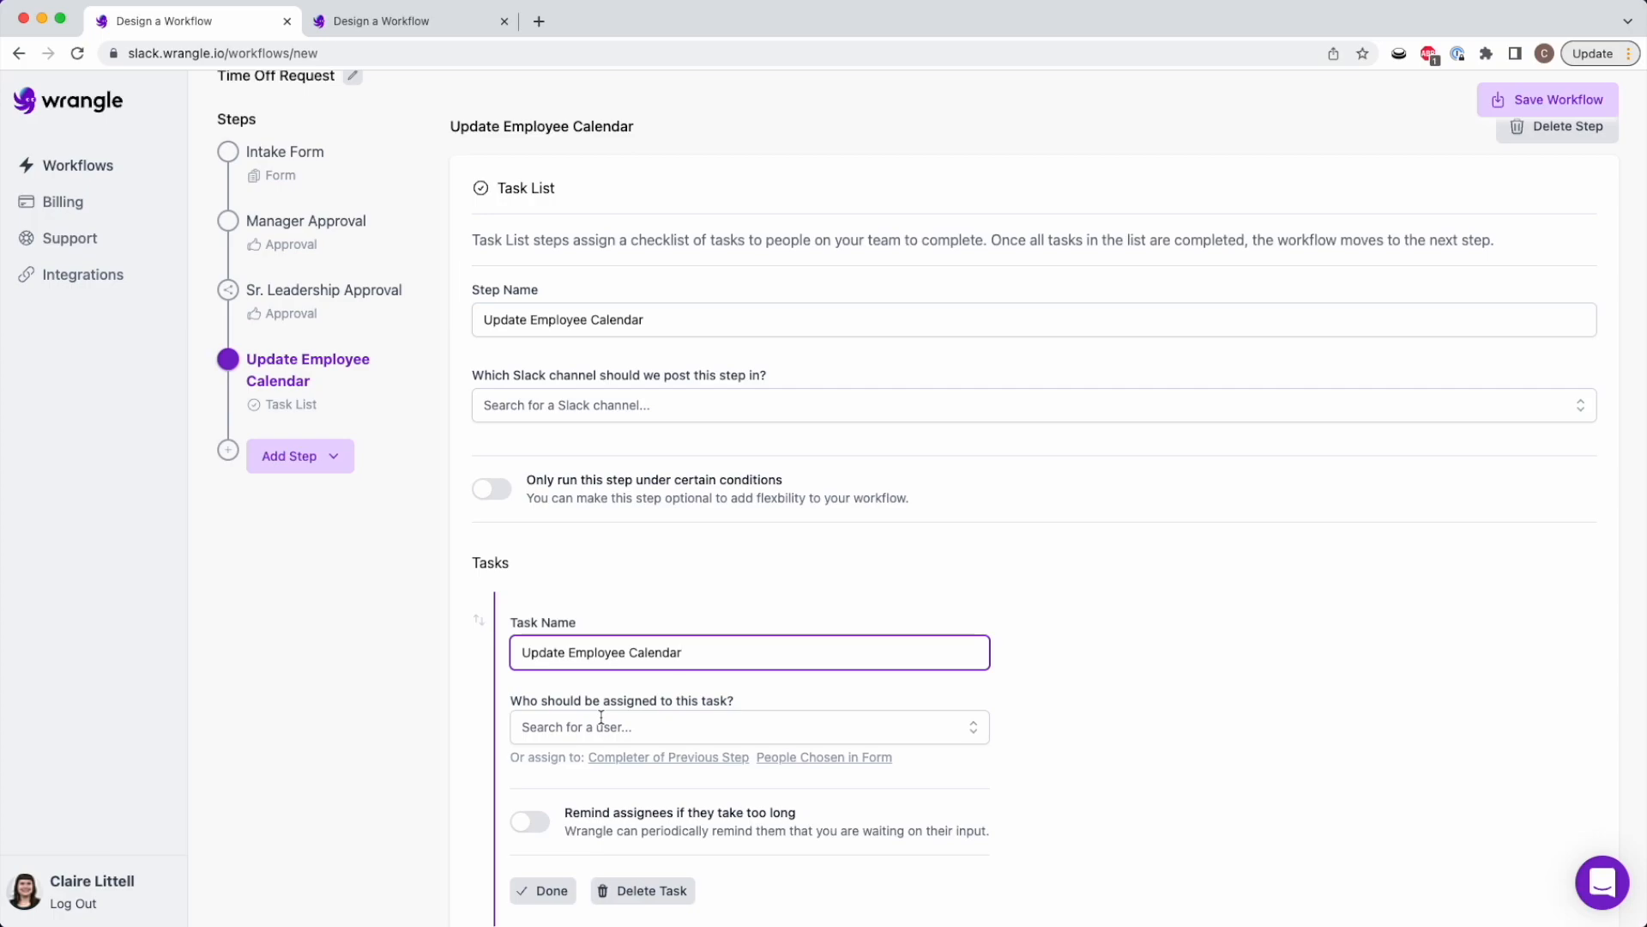
Assign the Update Employee Calendar task to the person chosen in the Manager Name form question.
{"action": "left_click", "coordinate": [810, 758]}
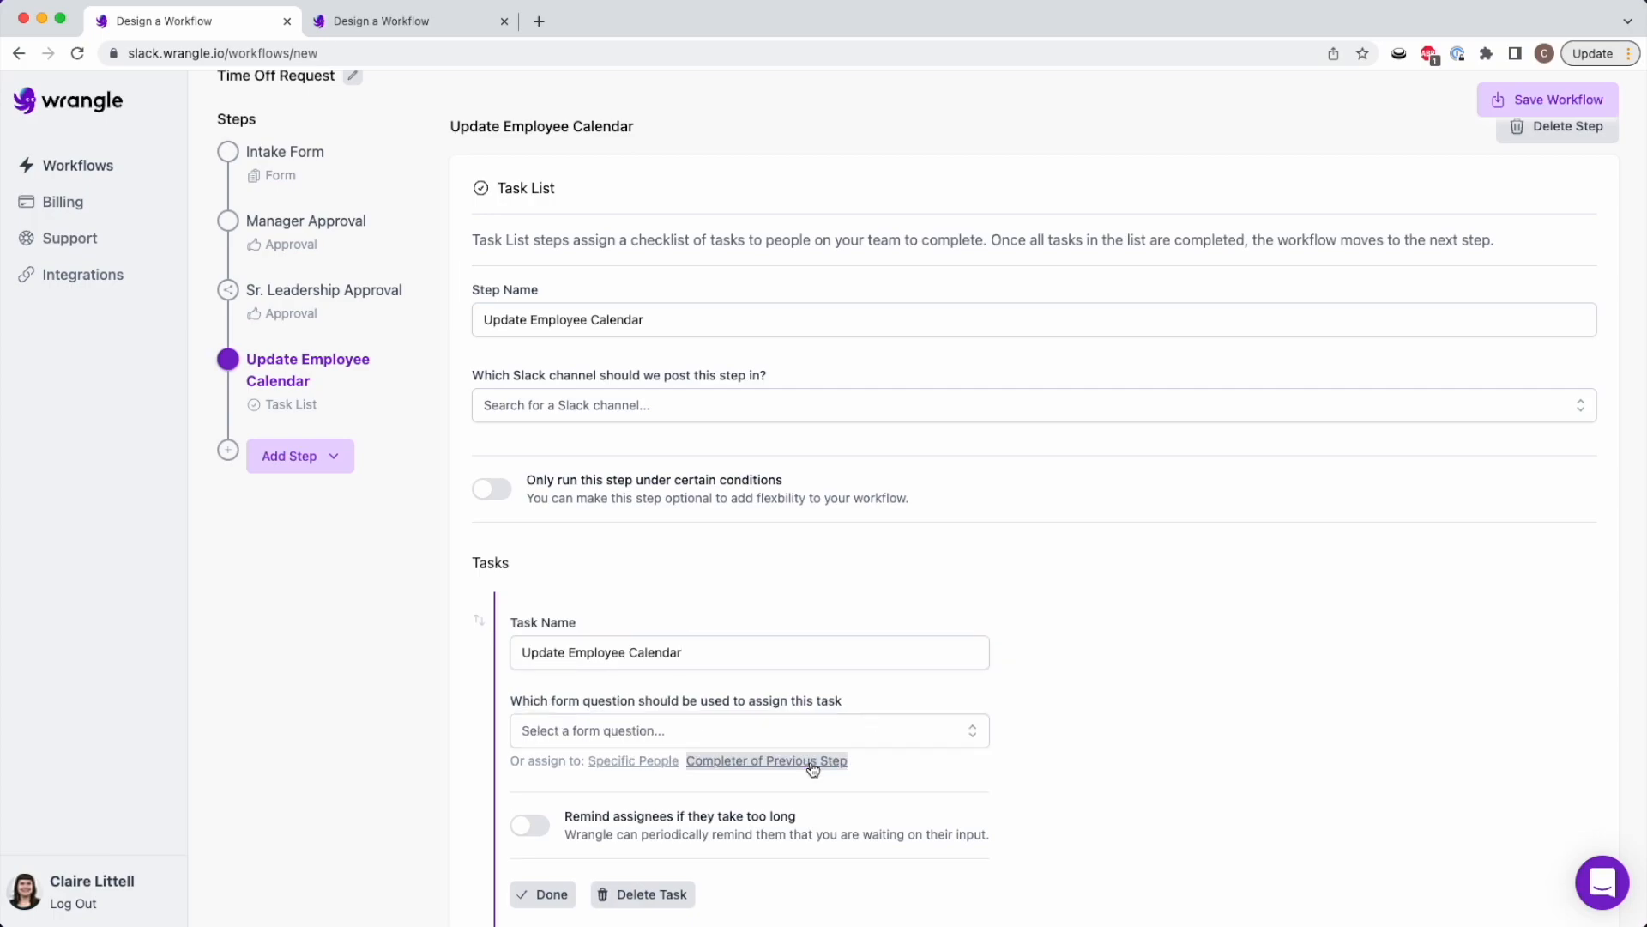
{"action": "left_click", "coordinate": [761, 730]}
{"action": "left_click", "coordinate": [691, 772]}
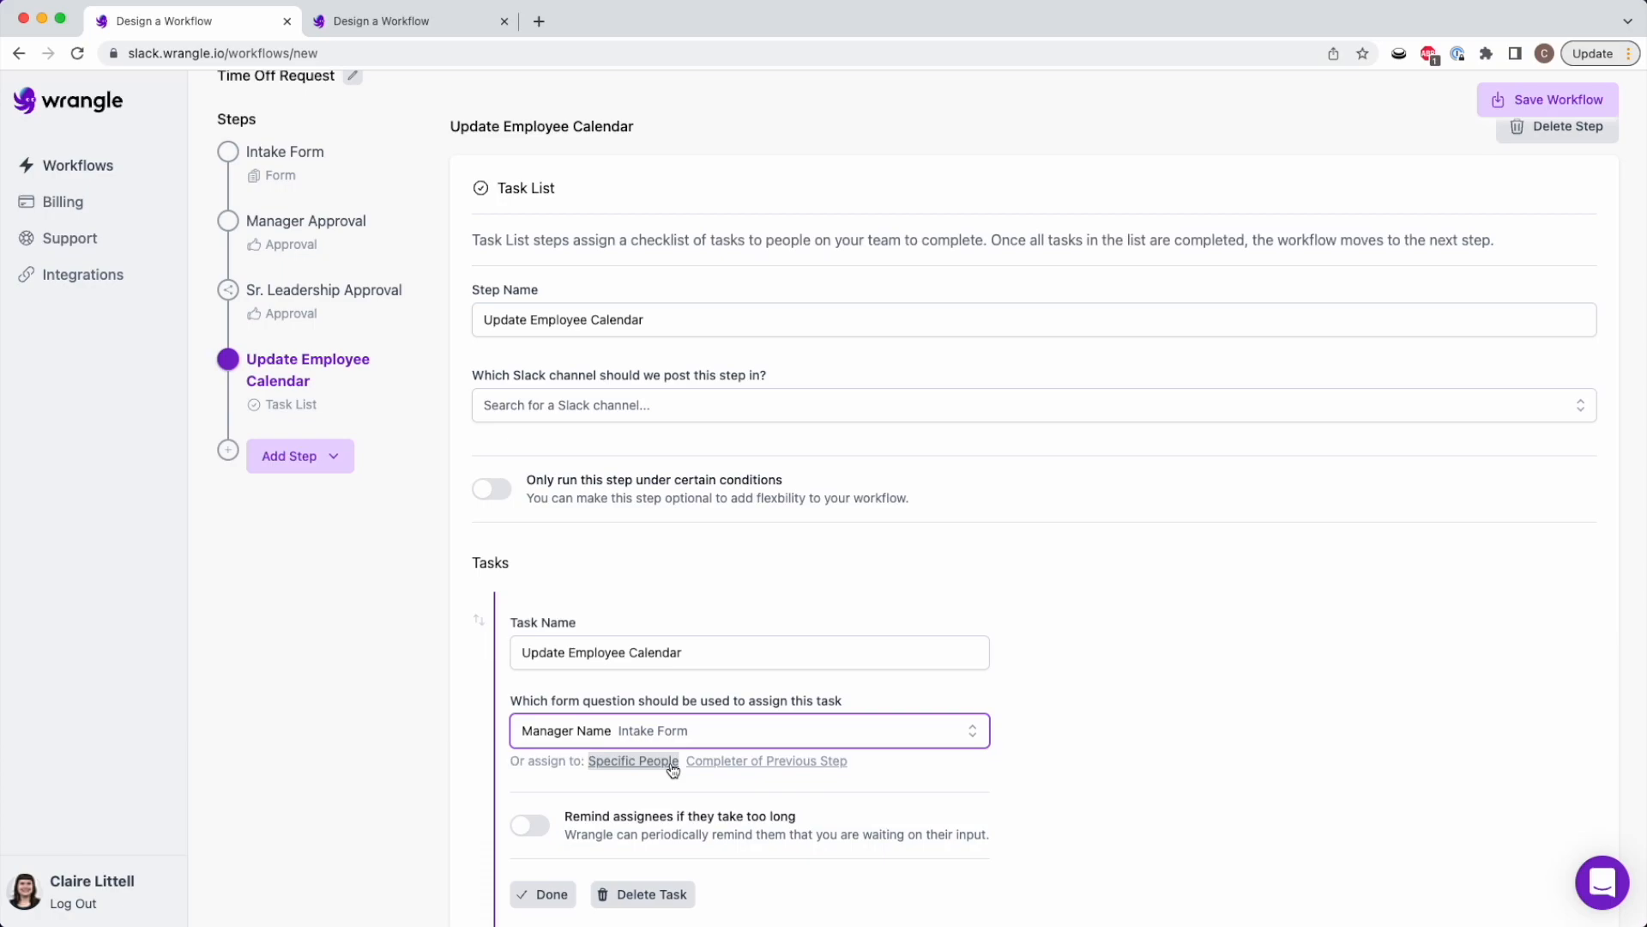
Assign the Update Employee Calendar task to the completer of the Manager Approval step.
{"action": "left_click", "coordinate": [770, 760]}
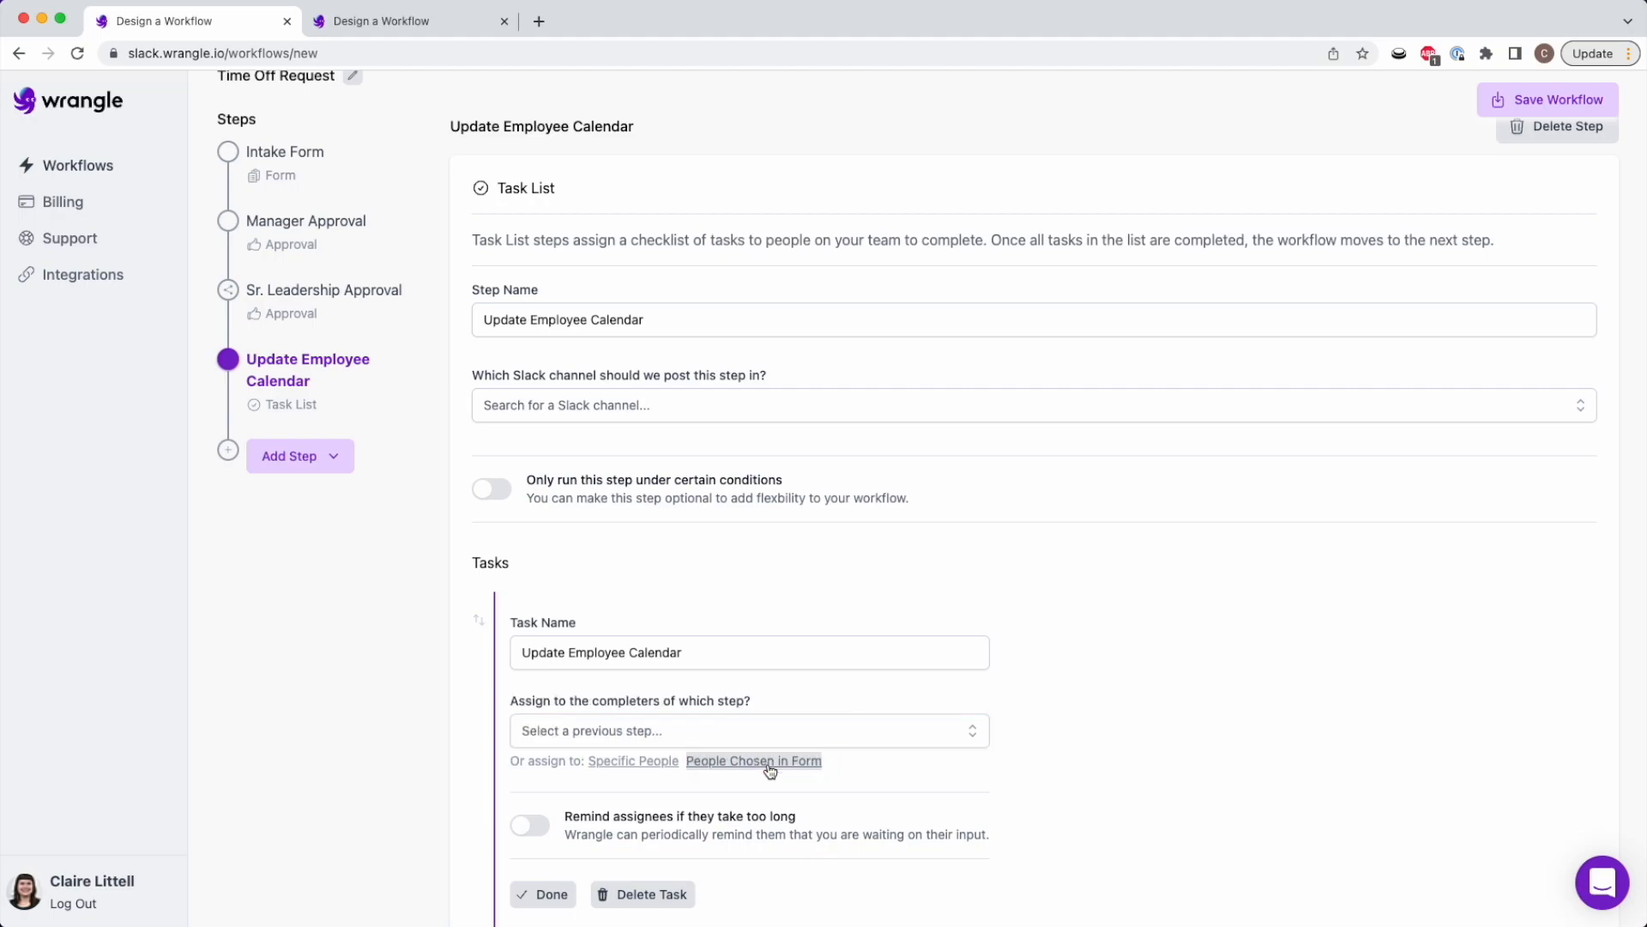
{"action": "left_click", "coordinate": [699, 739]}
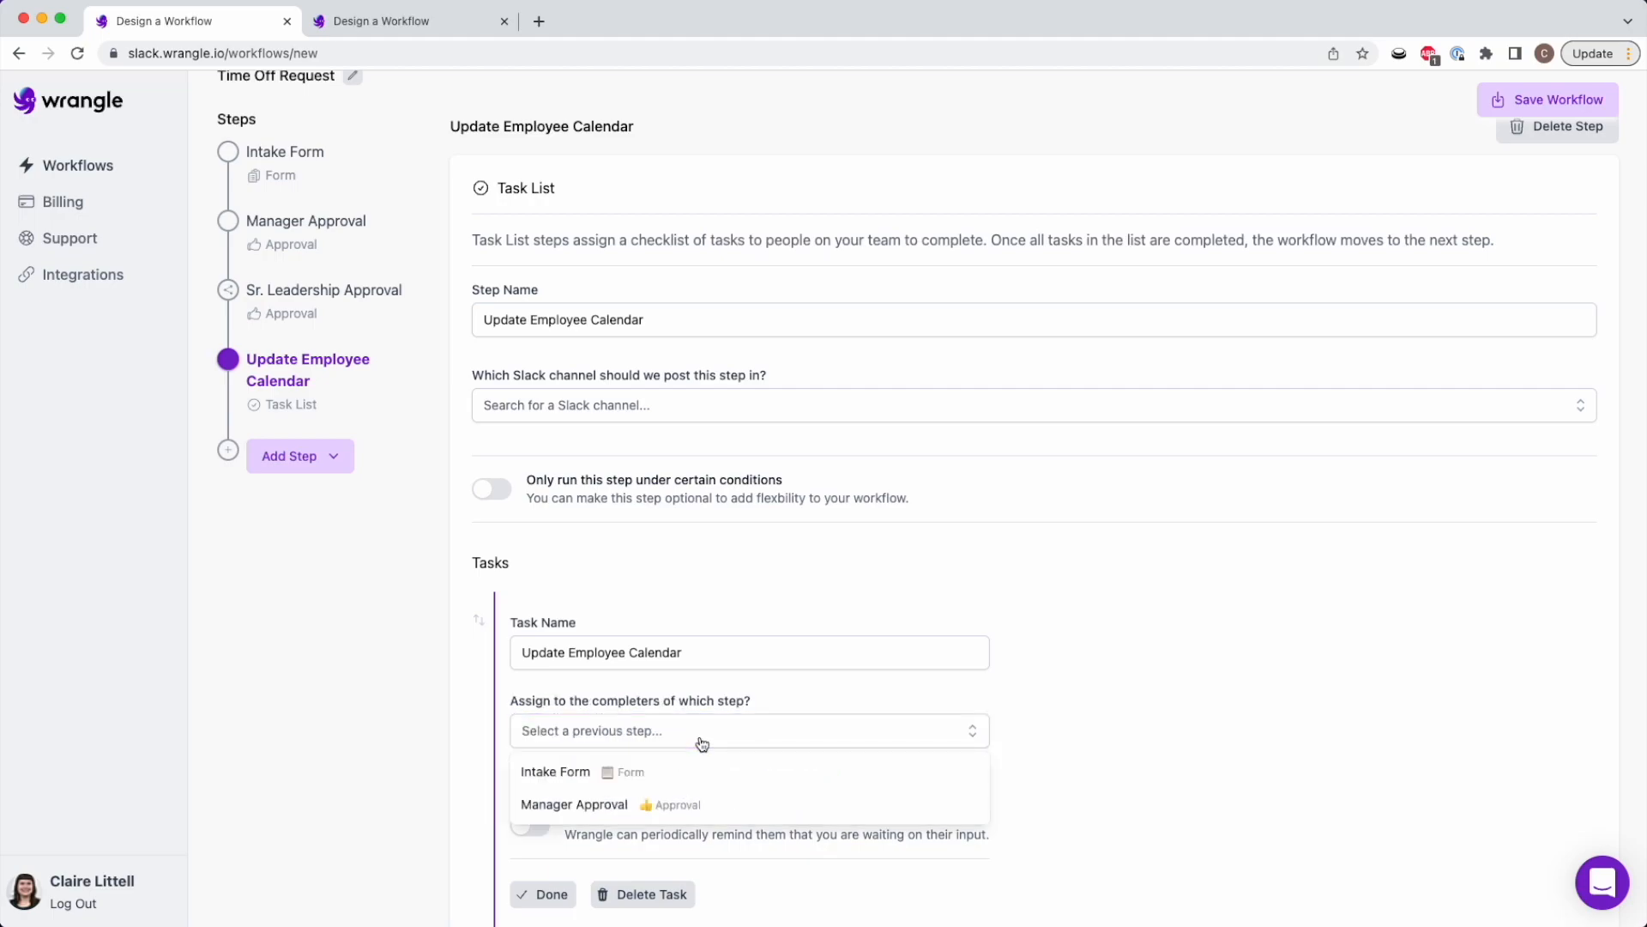
{"action": "left_click", "coordinate": [670, 808]}
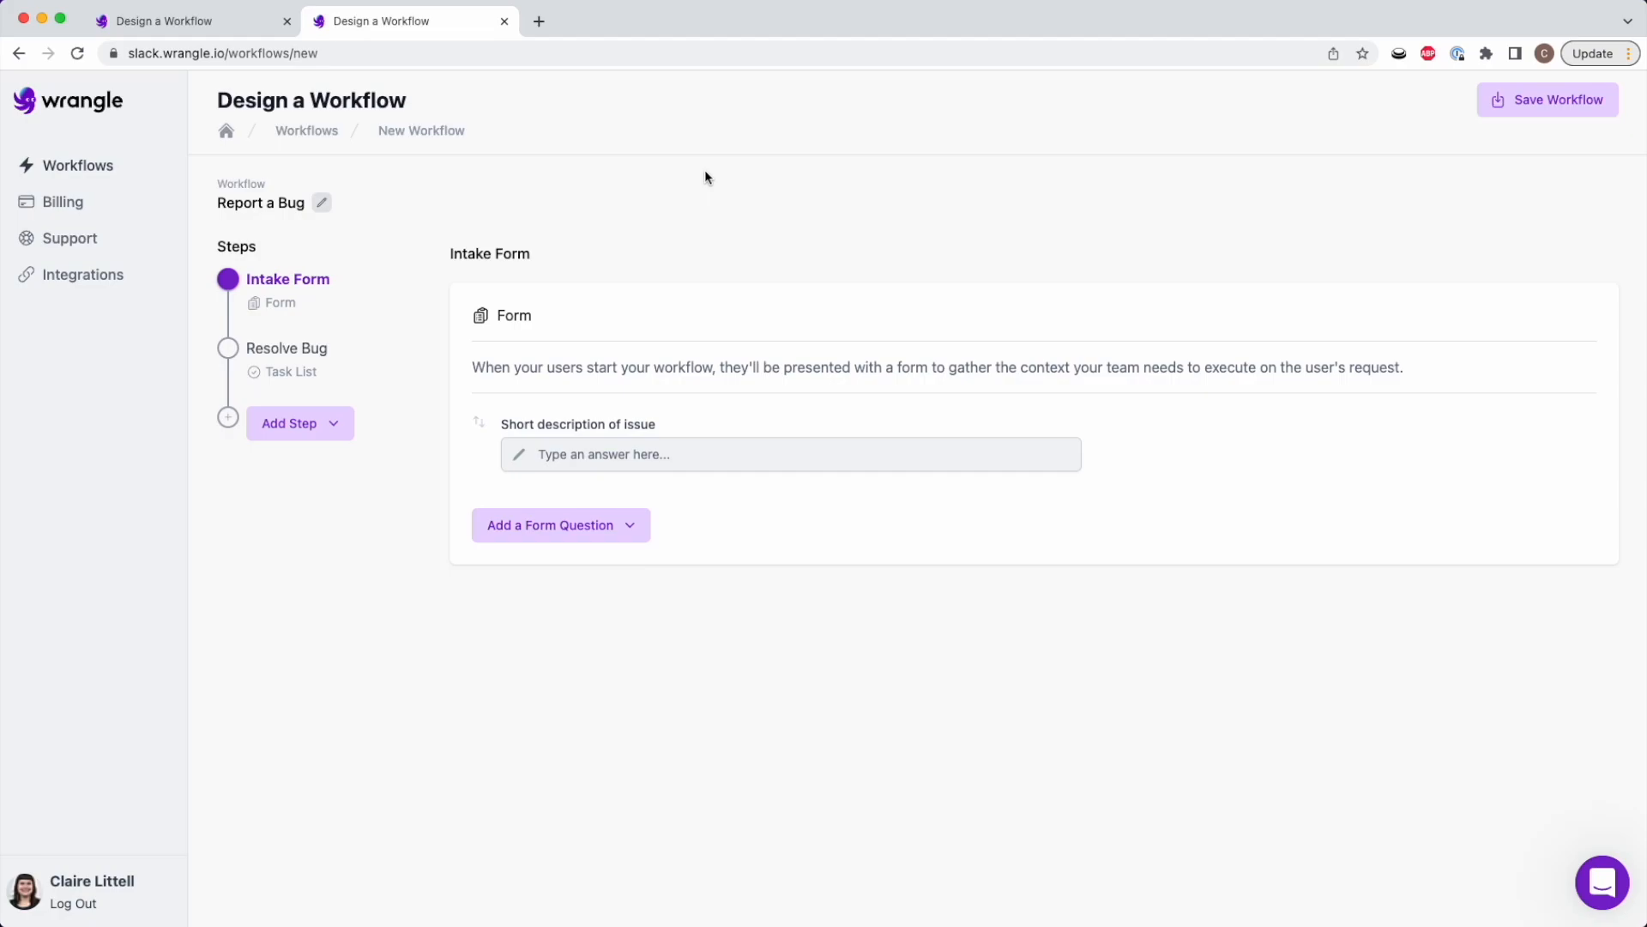
Add a form step named "Prioritize" between the Intake Form and Resolve Bug steps, and assign it to a teammate.
{"action": "left_click", "coordinate": [301, 355]}
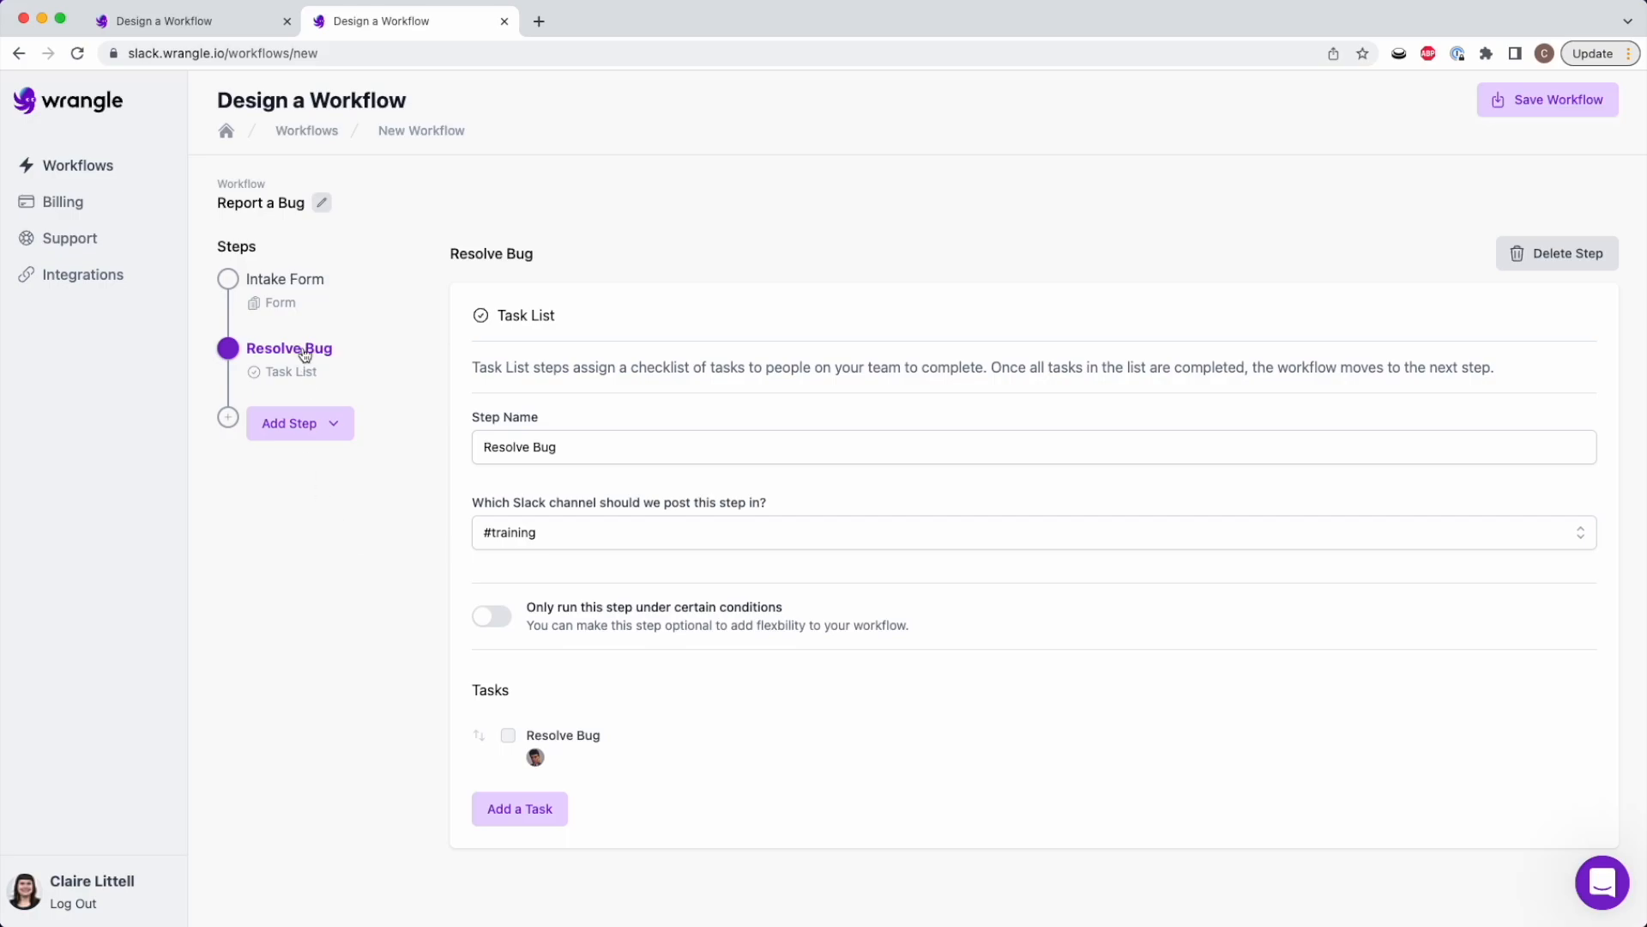
{"action": "left_click", "coordinate": [305, 281]}
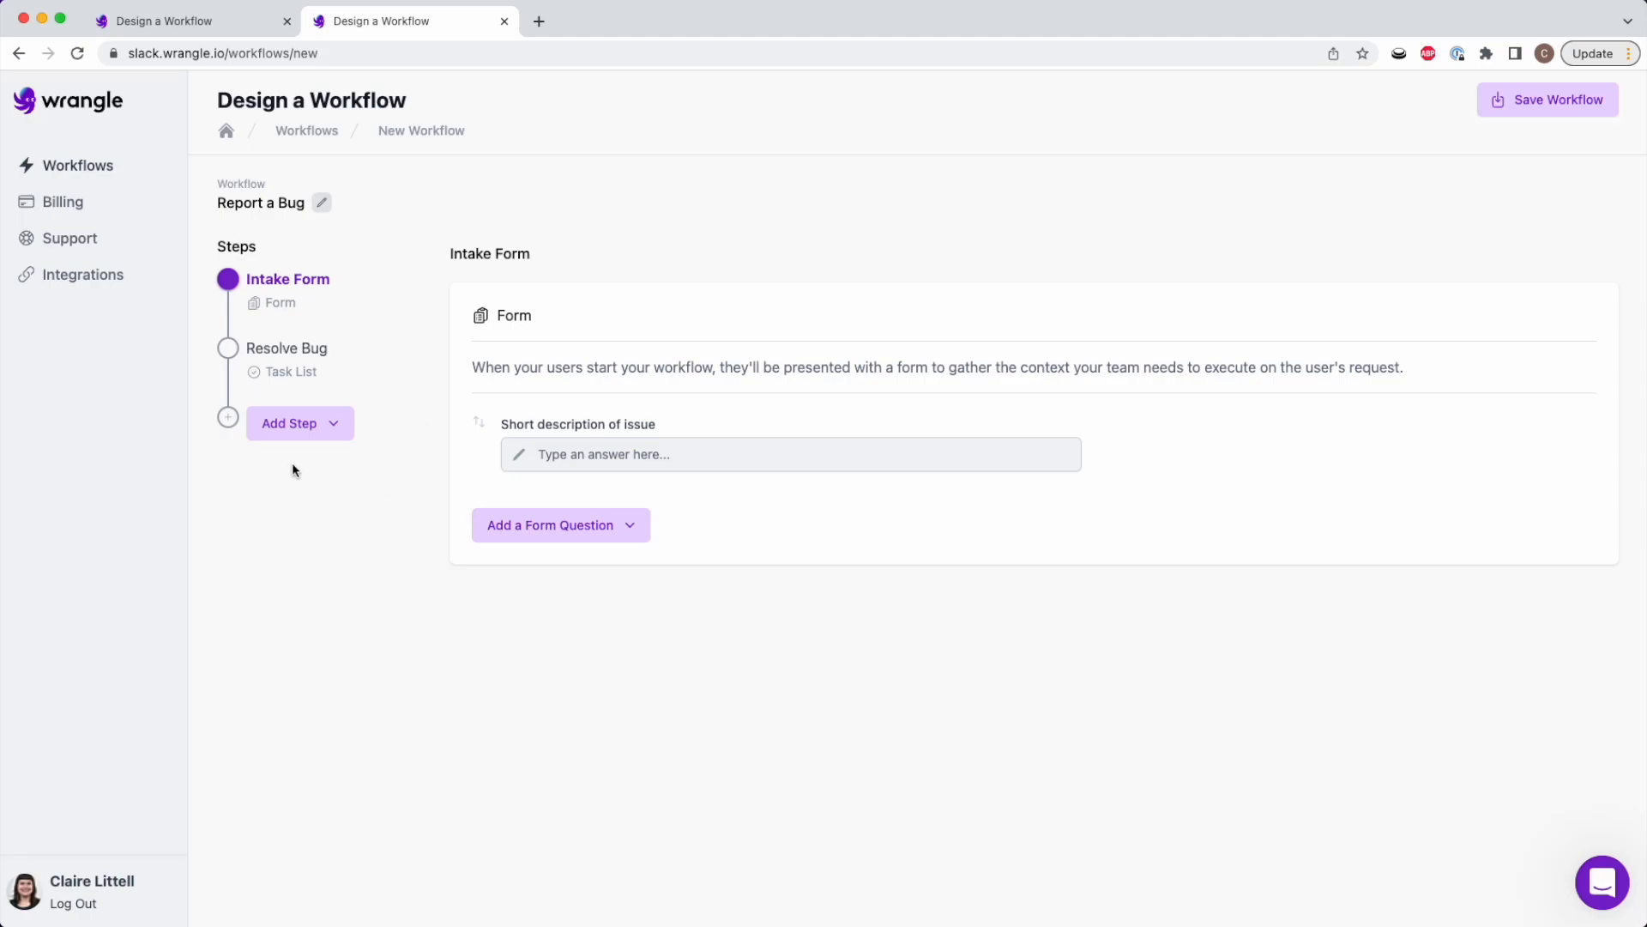
{"action": "left_click", "coordinate": [284, 423]}
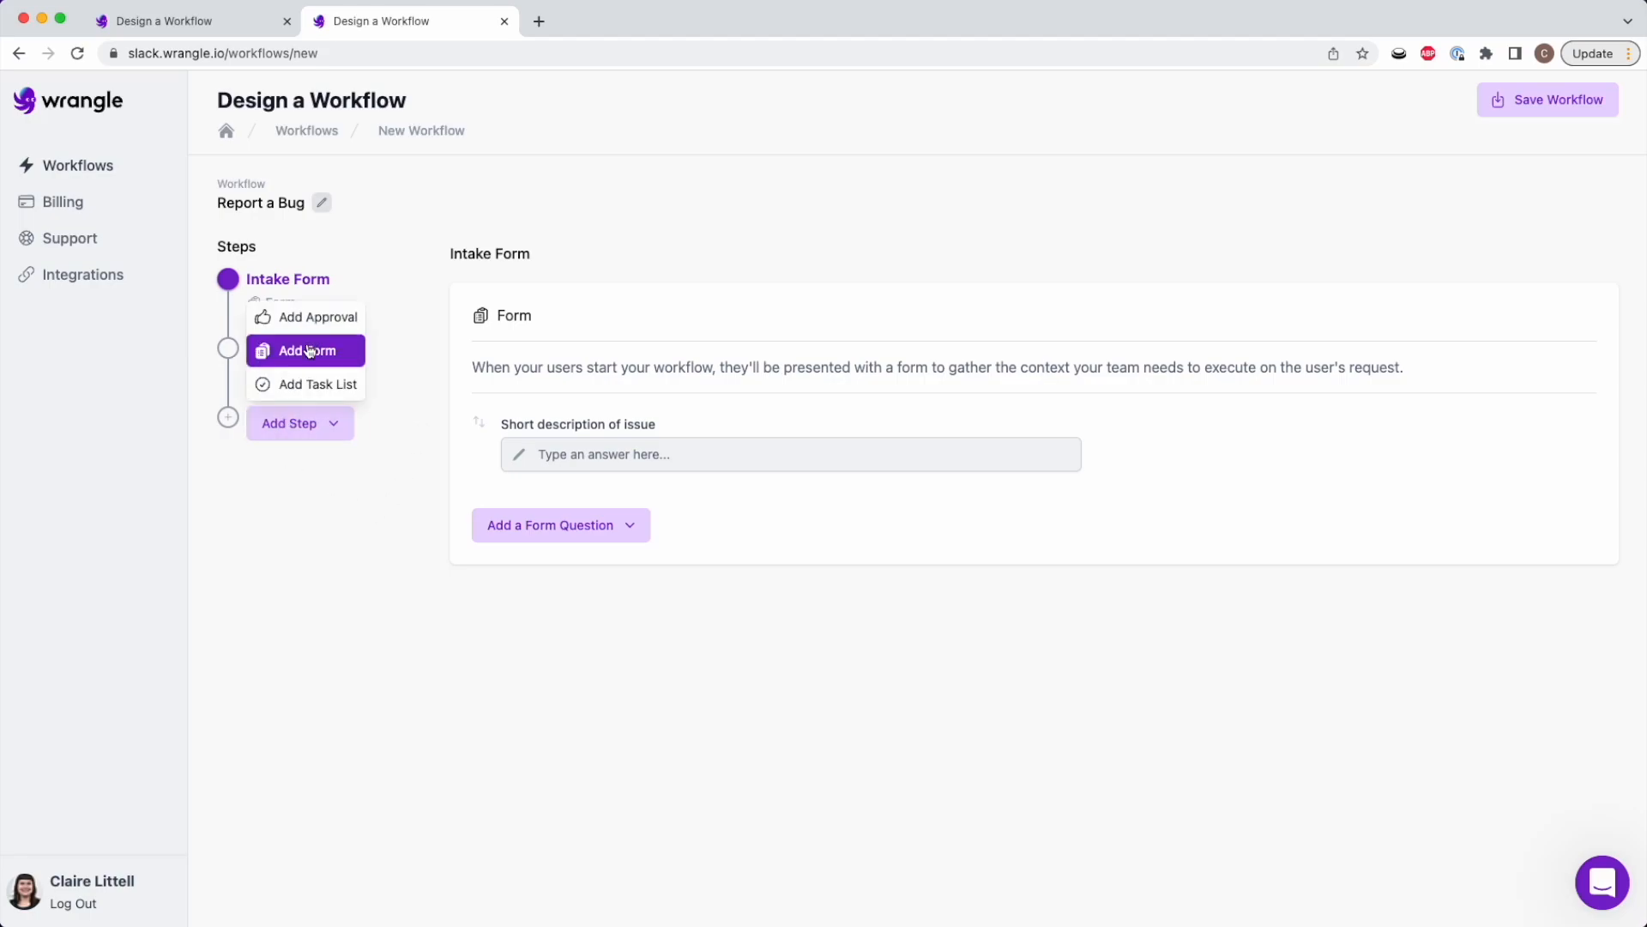
{"action": "left_click", "coordinate": [305, 348]}
{"action": "left_click_drag", "start_coordinate": [299, 428], "coordinate": [306, 338]}
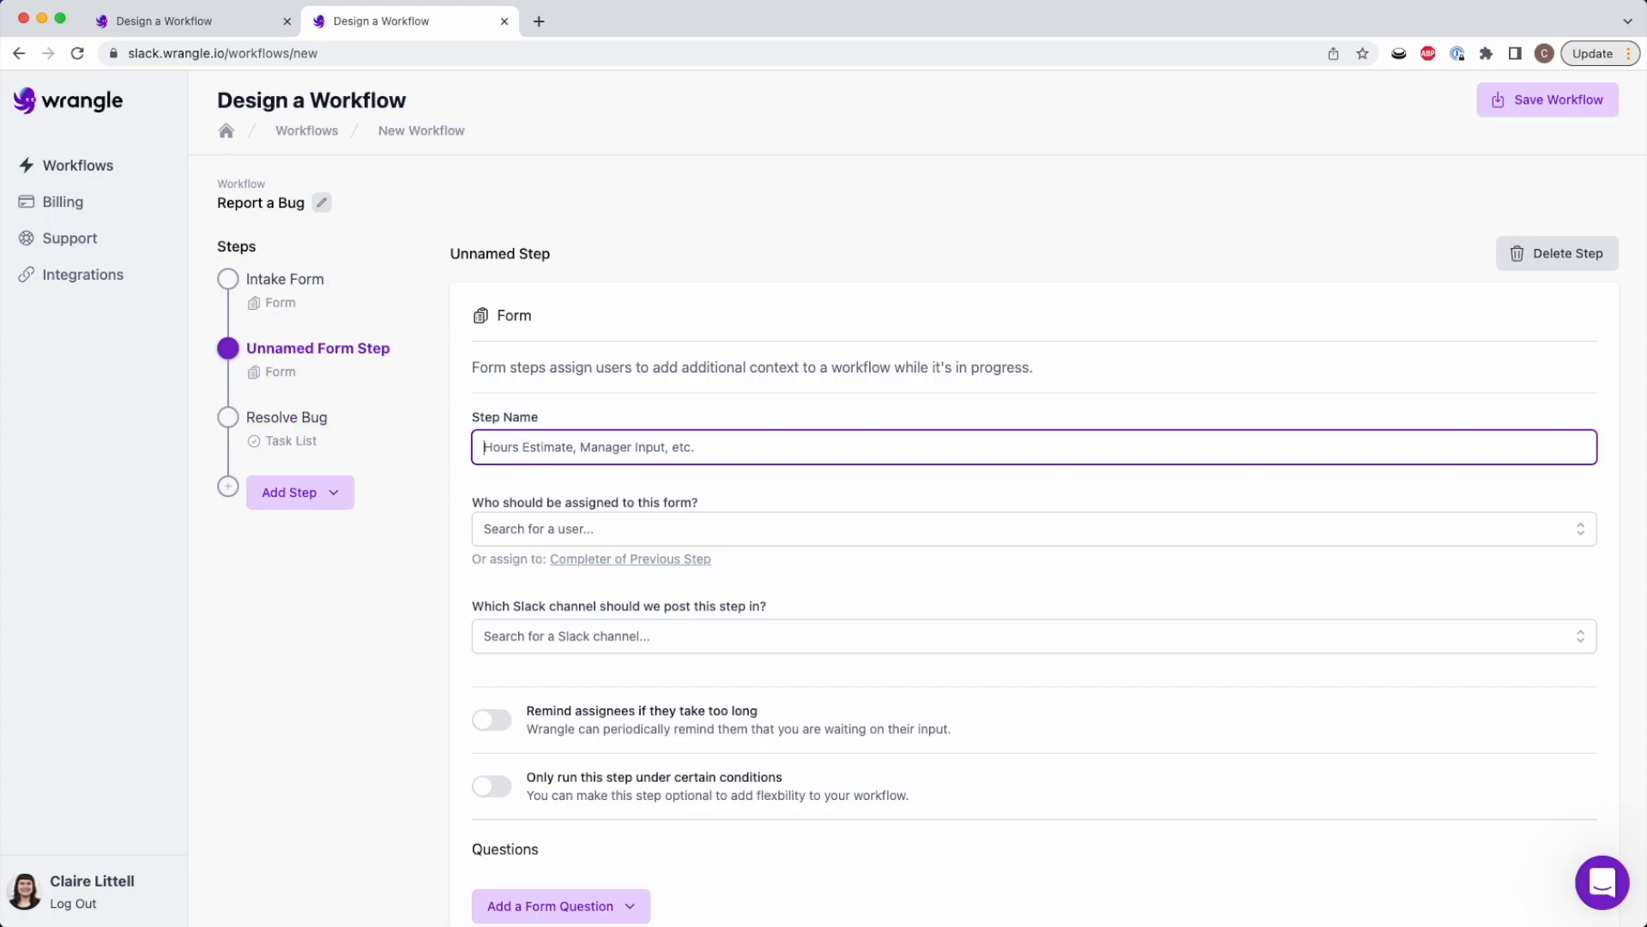
{"action": "type", "text": "Prioritize"}
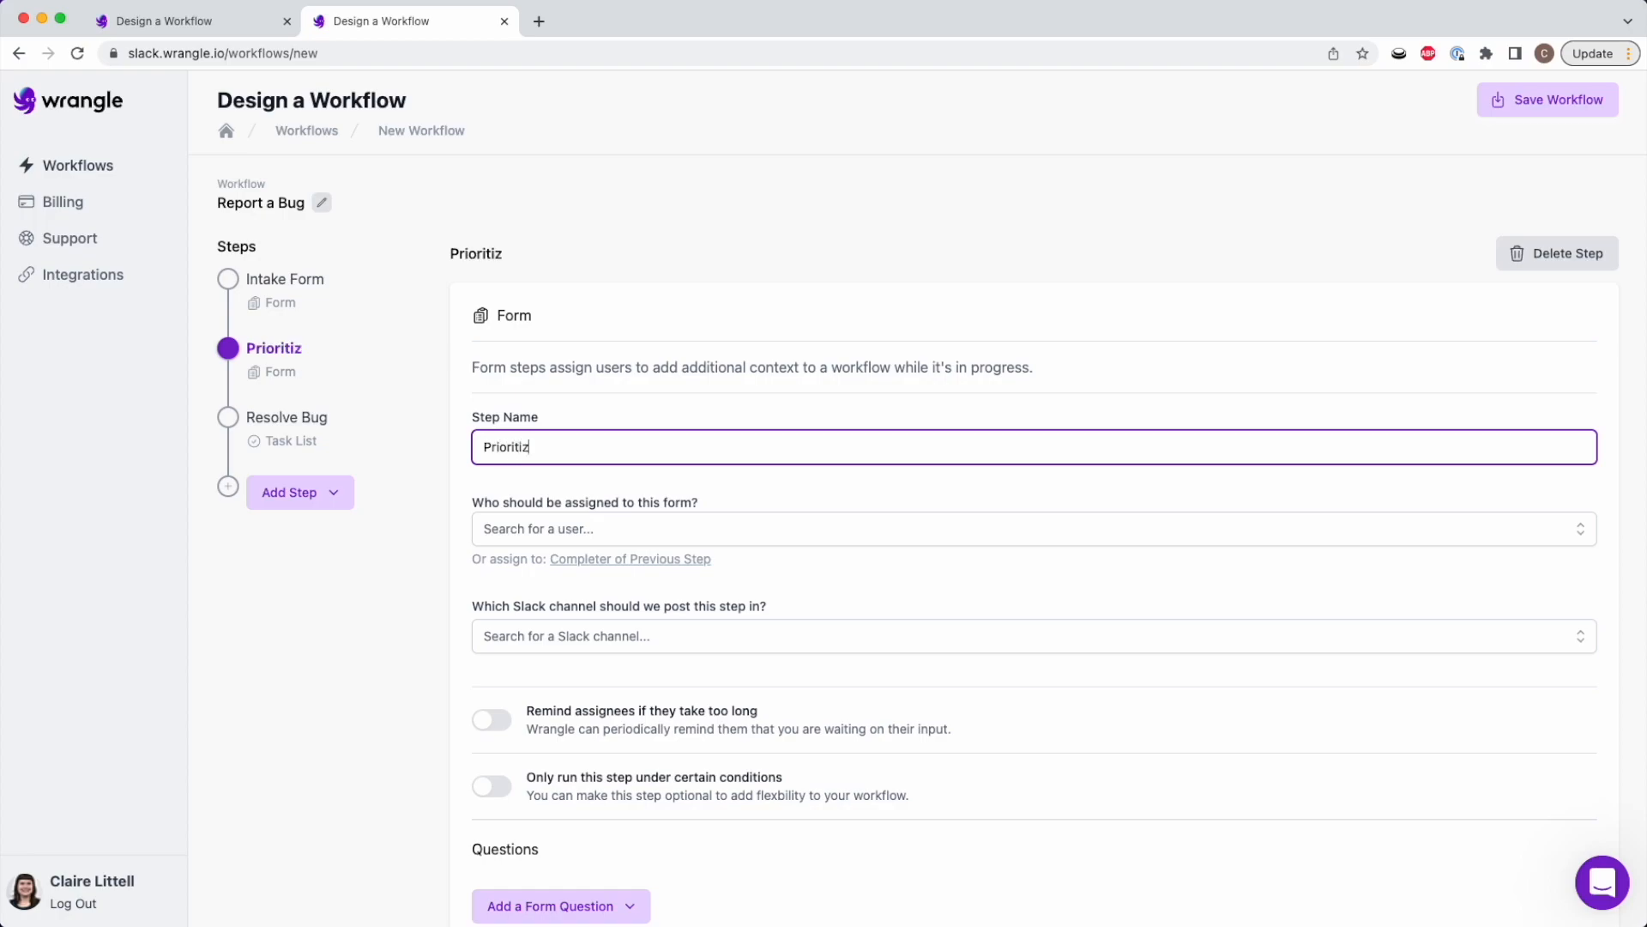
{"action": "left_click", "coordinate": [570, 529]}
{"action": "left_click", "coordinate": [570, 570]}
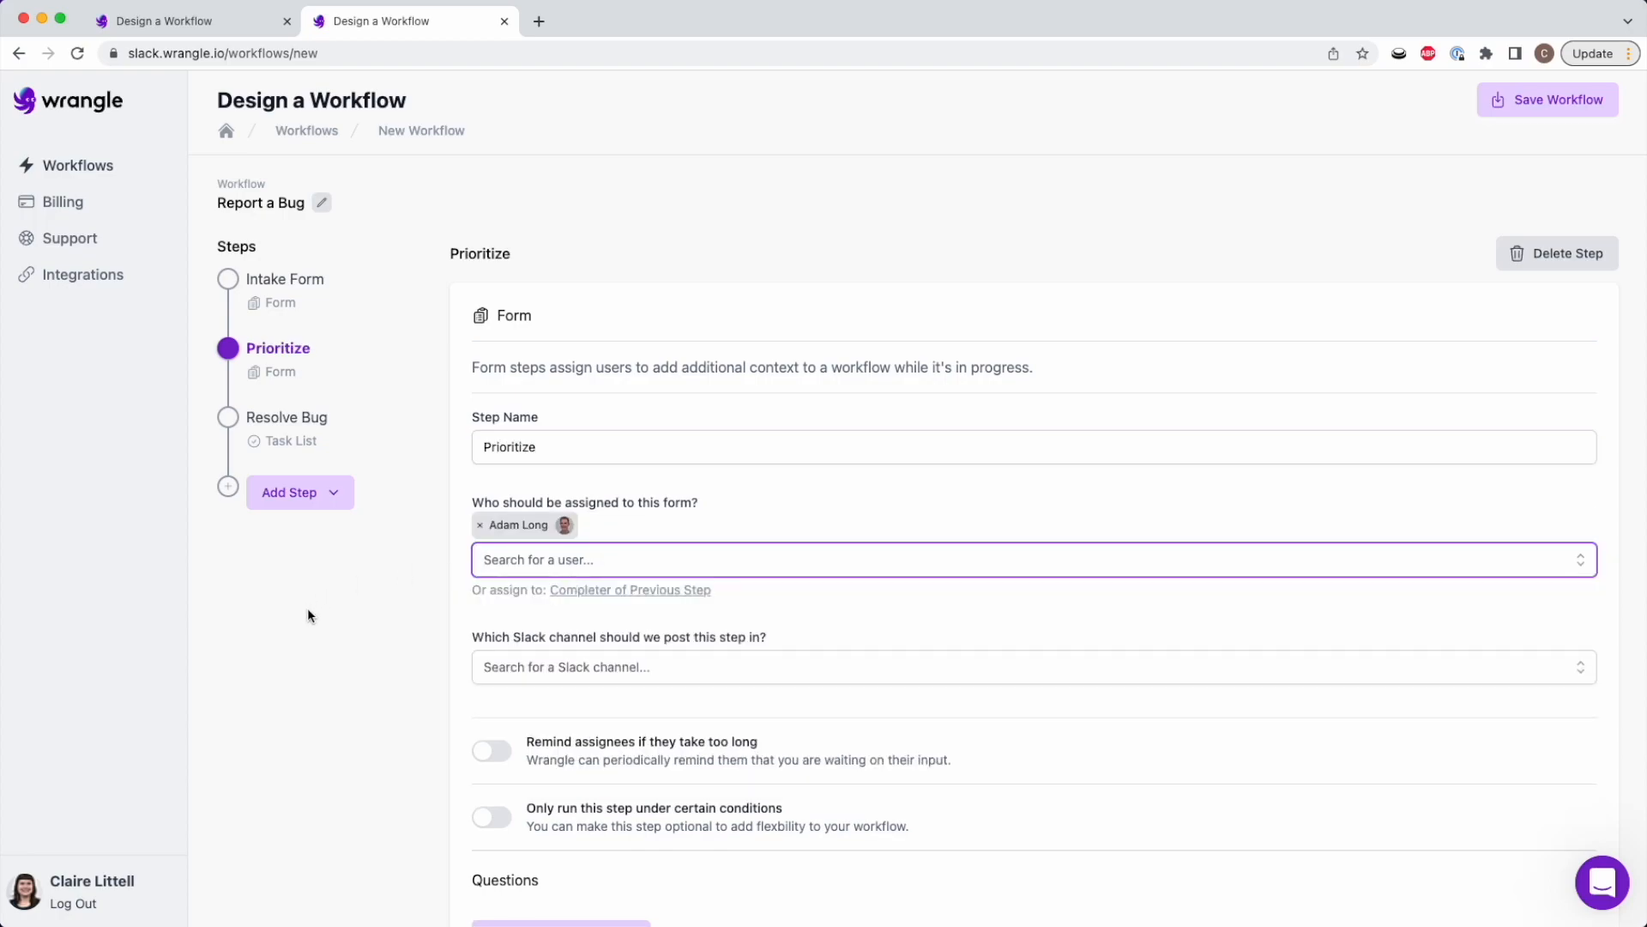
Add a required Select From a List question titled "Priority" to the Prioritize form, with the options Low and High.
{"action": "scroll", "coordinate": [317, 629], "scroll_direction": "down", "scroll_amount": 2}
{"action": "scroll", "coordinate": [317, 630], "scroll_direction": "down", "scroll_amount": 3}
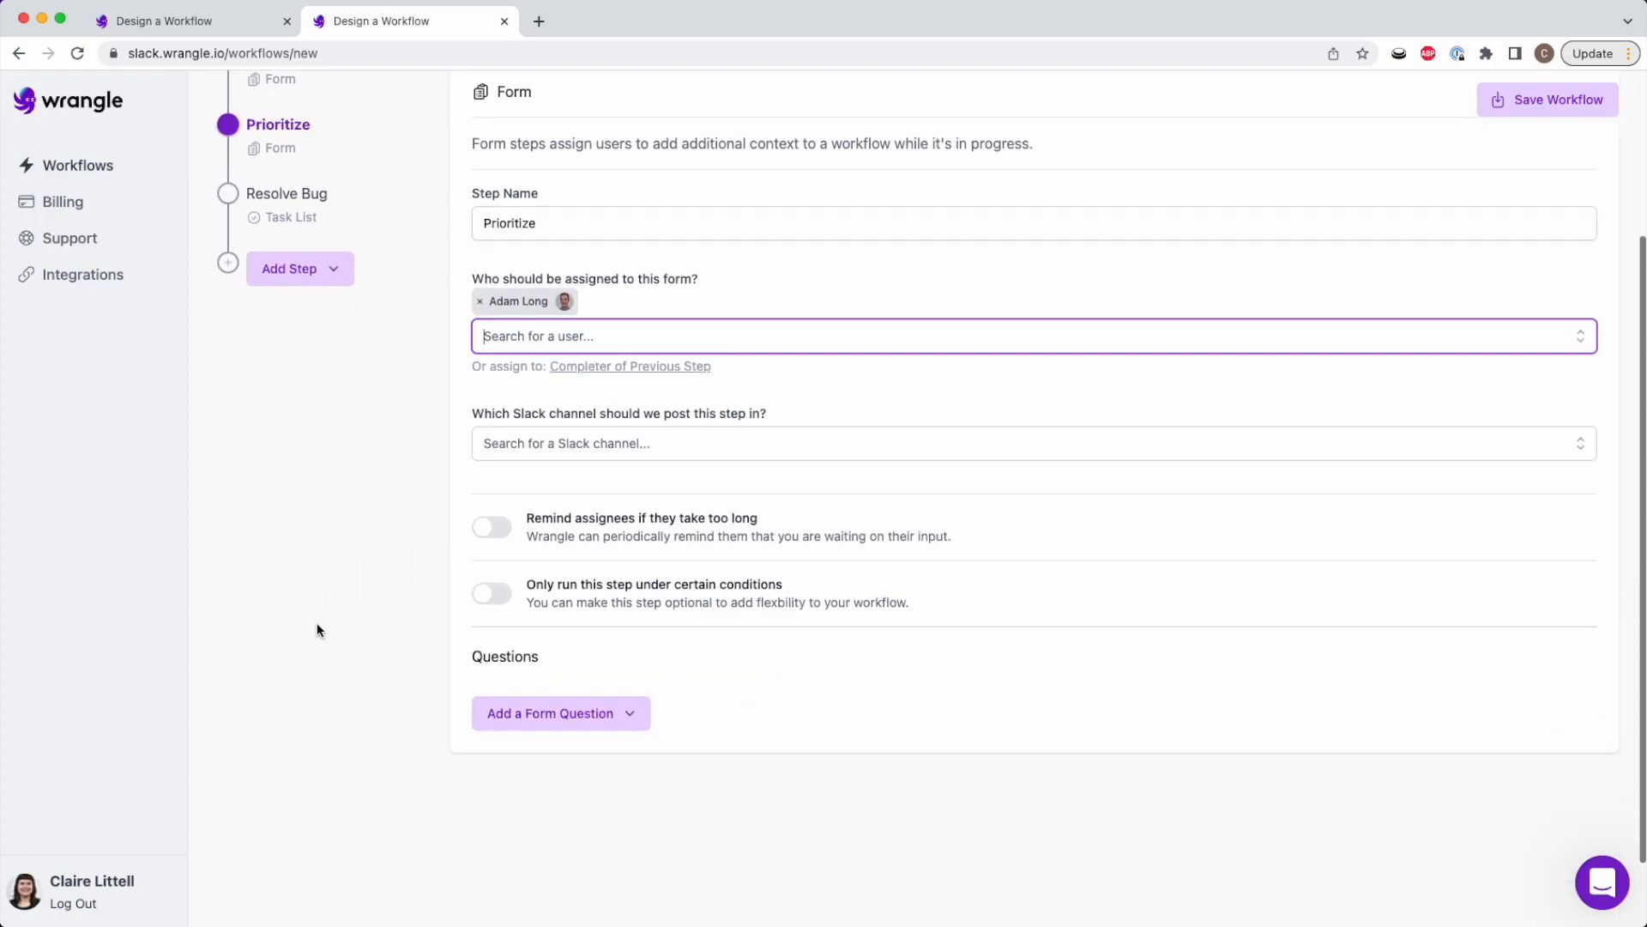
{"action": "left_click", "coordinate": [575, 712]}
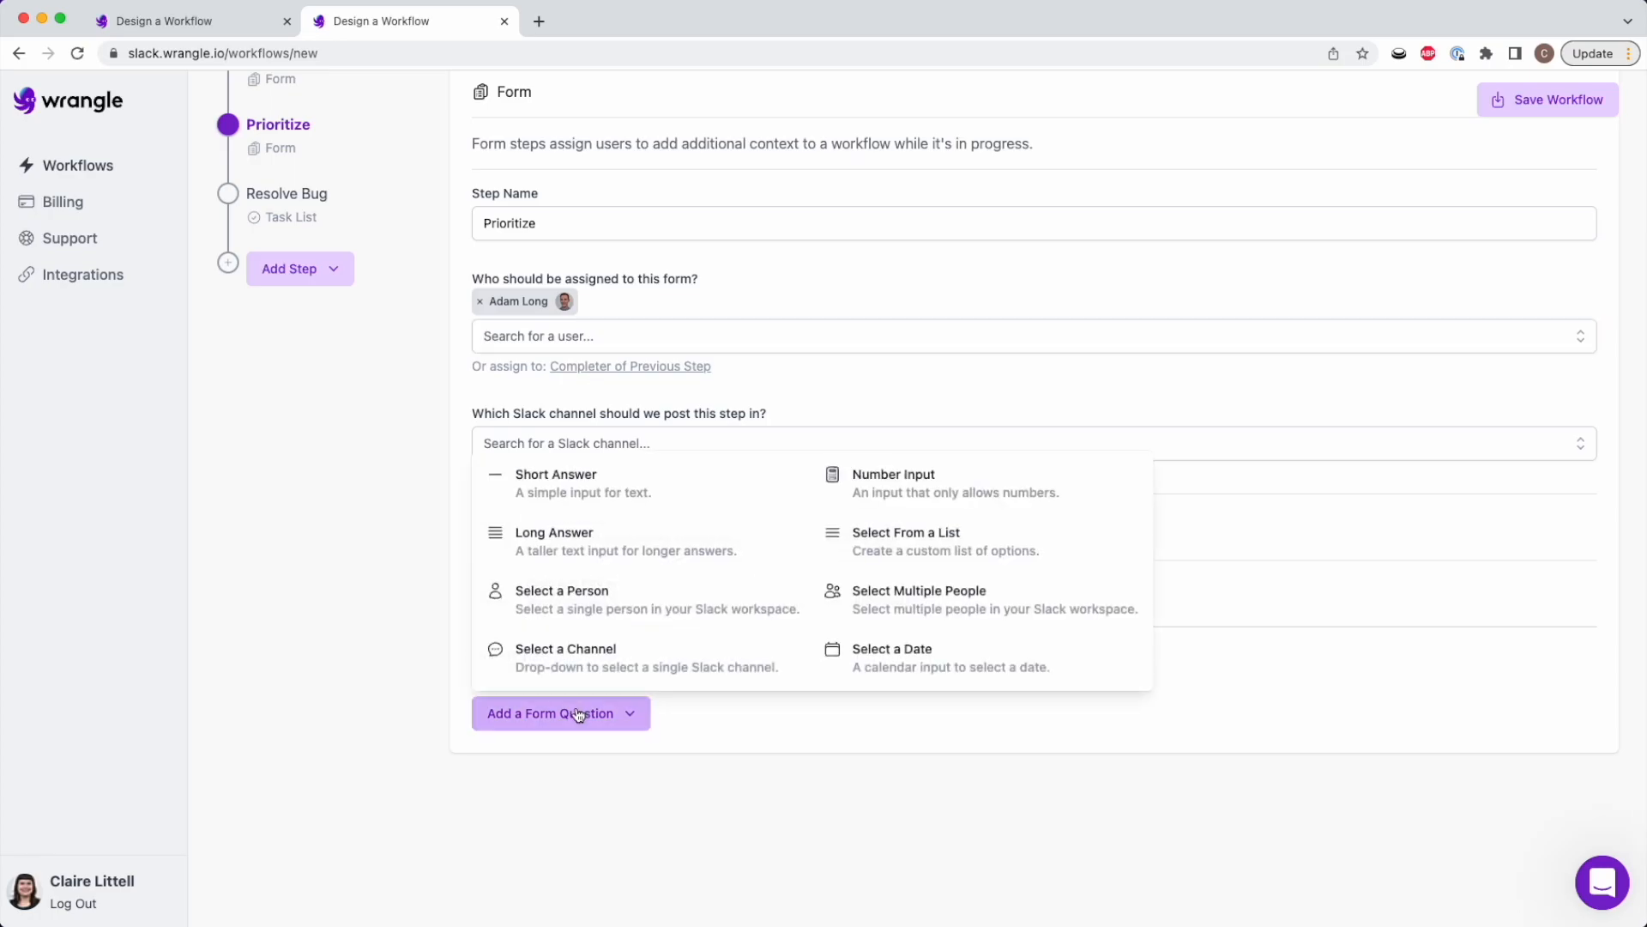
{"action": "left_click", "coordinate": [906, 559]}
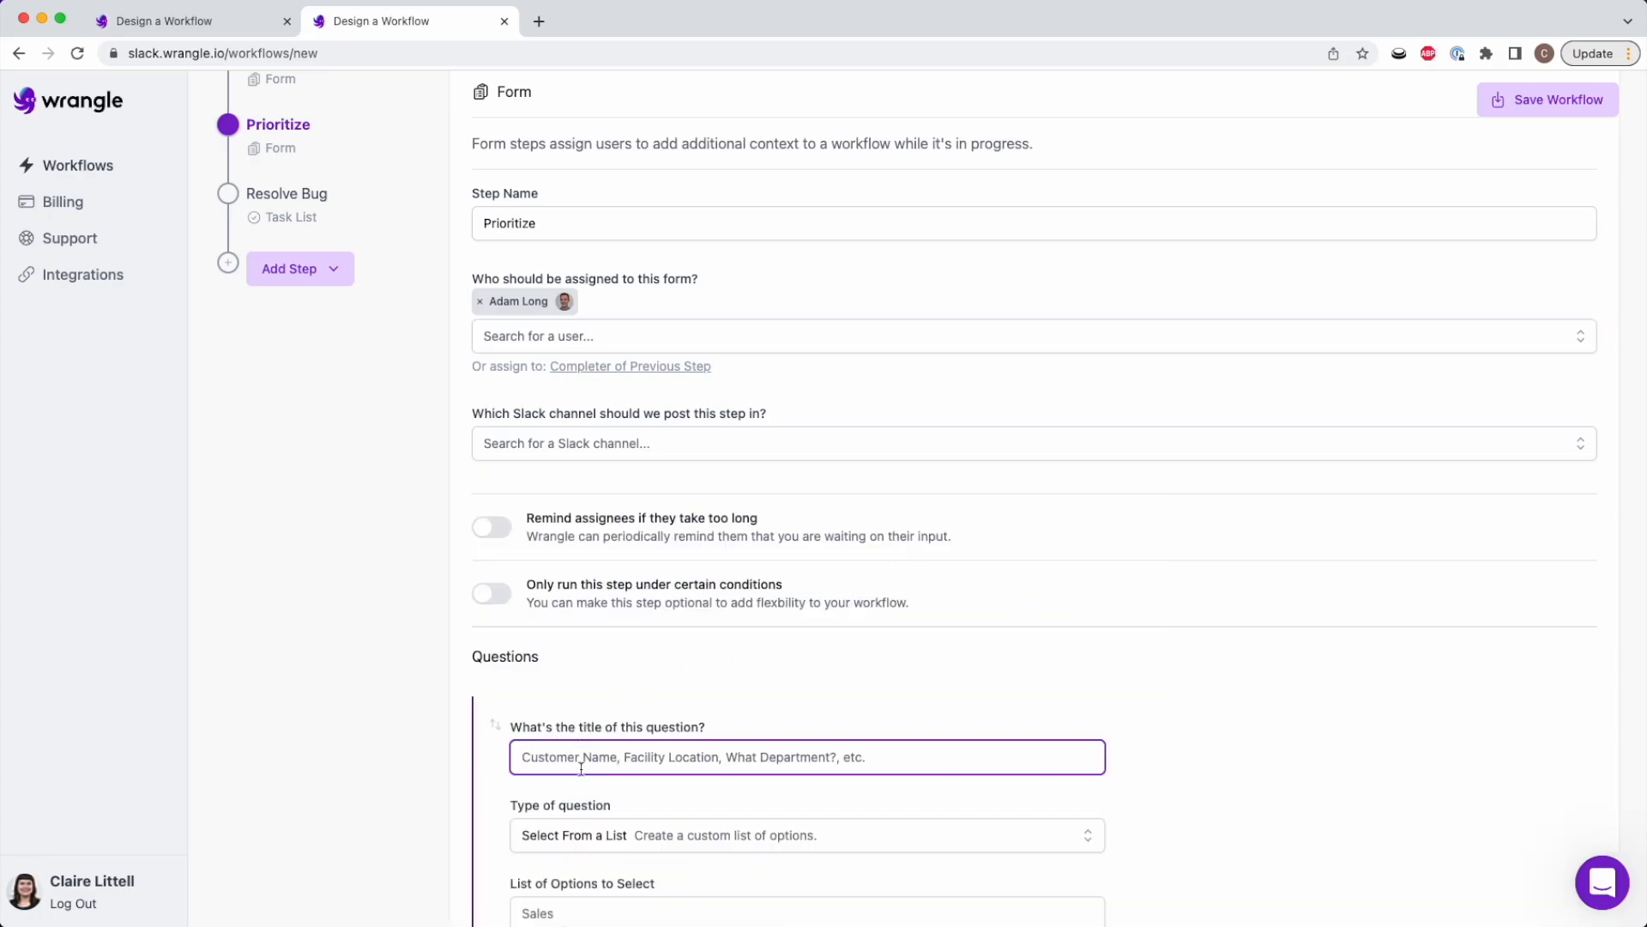
{"action": "scroll", "coordinate": [674, 657], "scroll_direction": "down", "scroll_amount": 2}
{"action": "type", "text": "Priority"}
{"action": "left_click", "coordinate": [592, 794]}
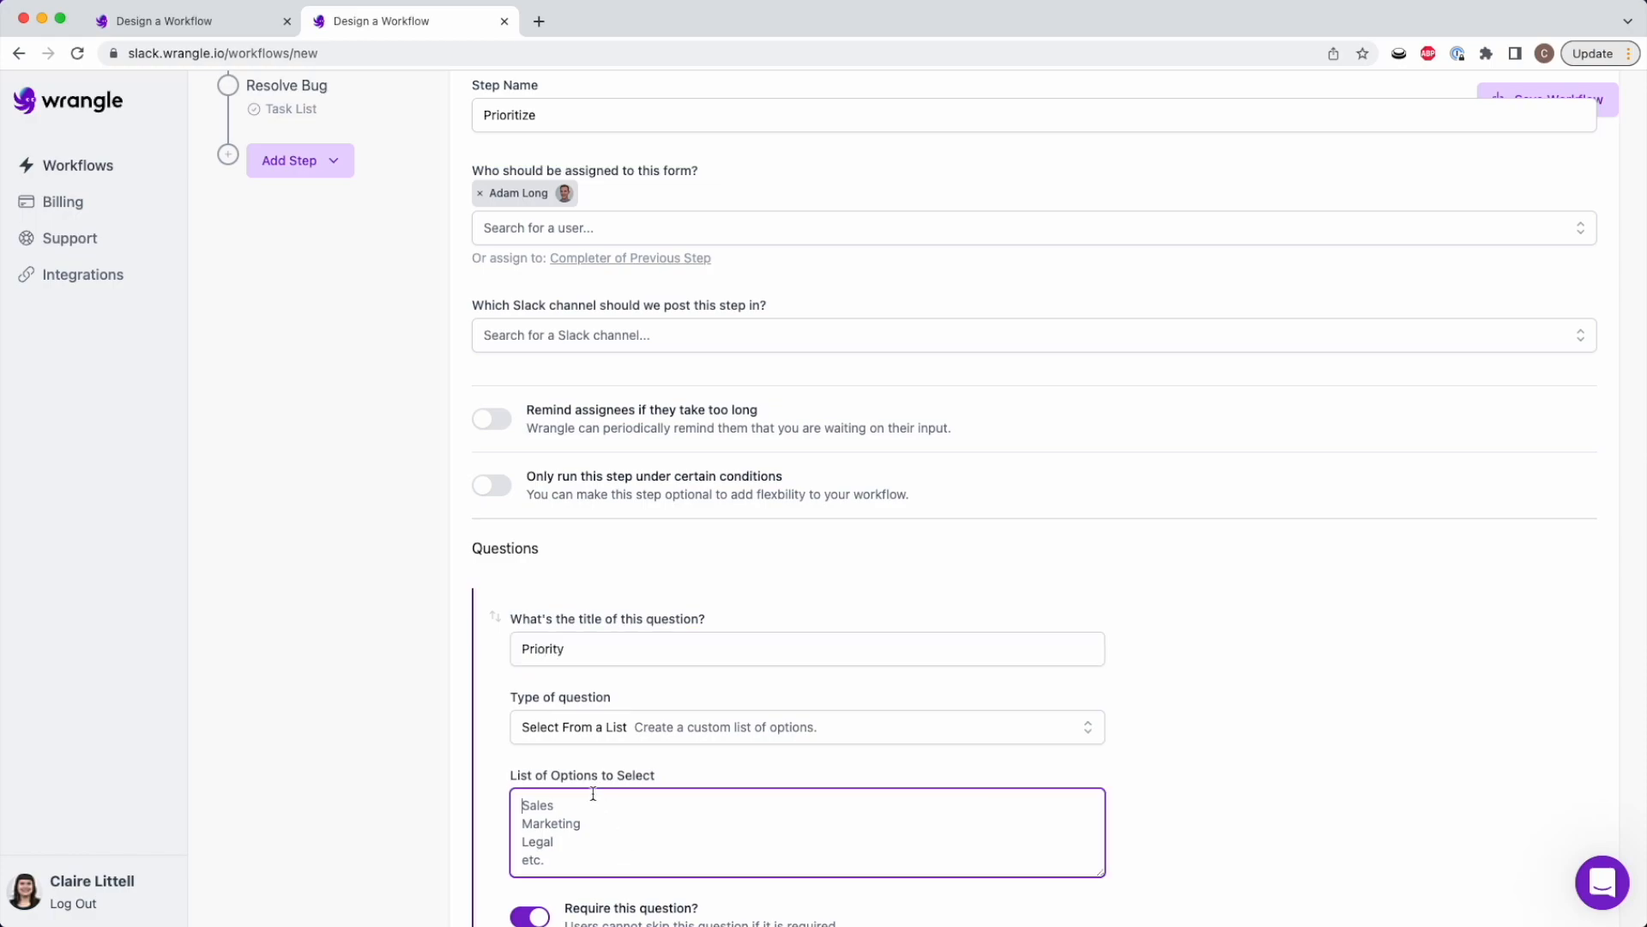
{"action": "type", "text": "Low "}
{"action": "type", "text": "High"}
{"action": "scroll", "coordinate": [590, 753], "scroll_direction": "down", "scroll_amount": 3}
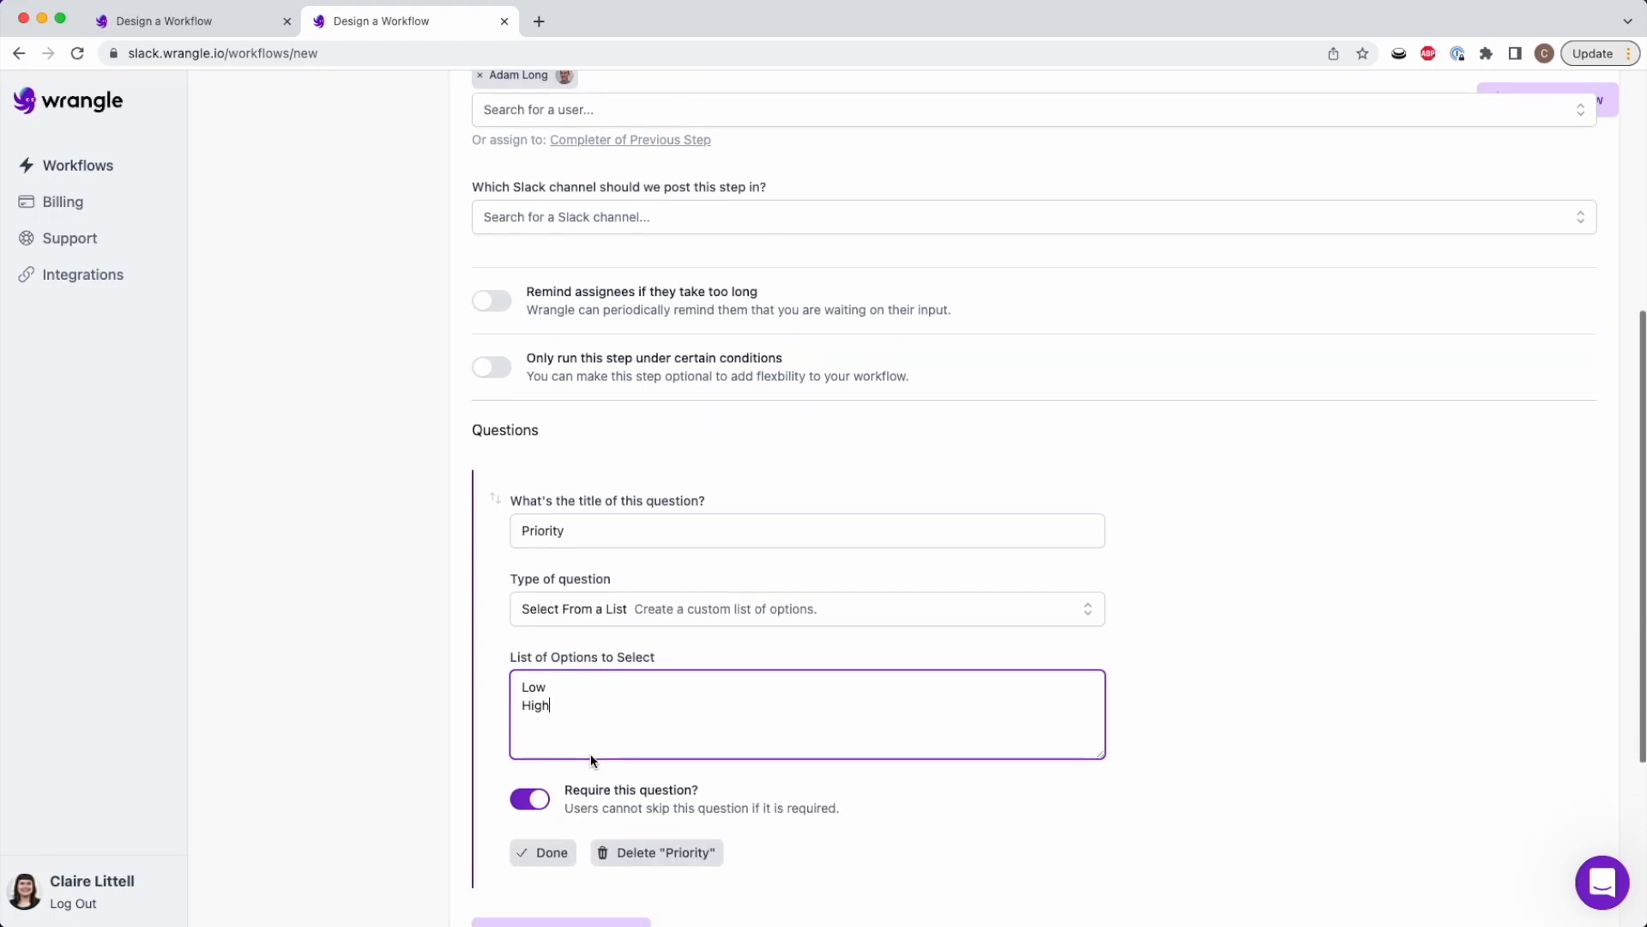
Rename the Resolve Bug task list step as "Resolve Bug - High".
{"action": "scroll", "coordinate": [564, 702], "scroll_direction": "up", "scroll_amount": 2}
{"action": "scroll", "coordinate": [566, 698], "scroll_direction": "up", "scroll_amount": 8}
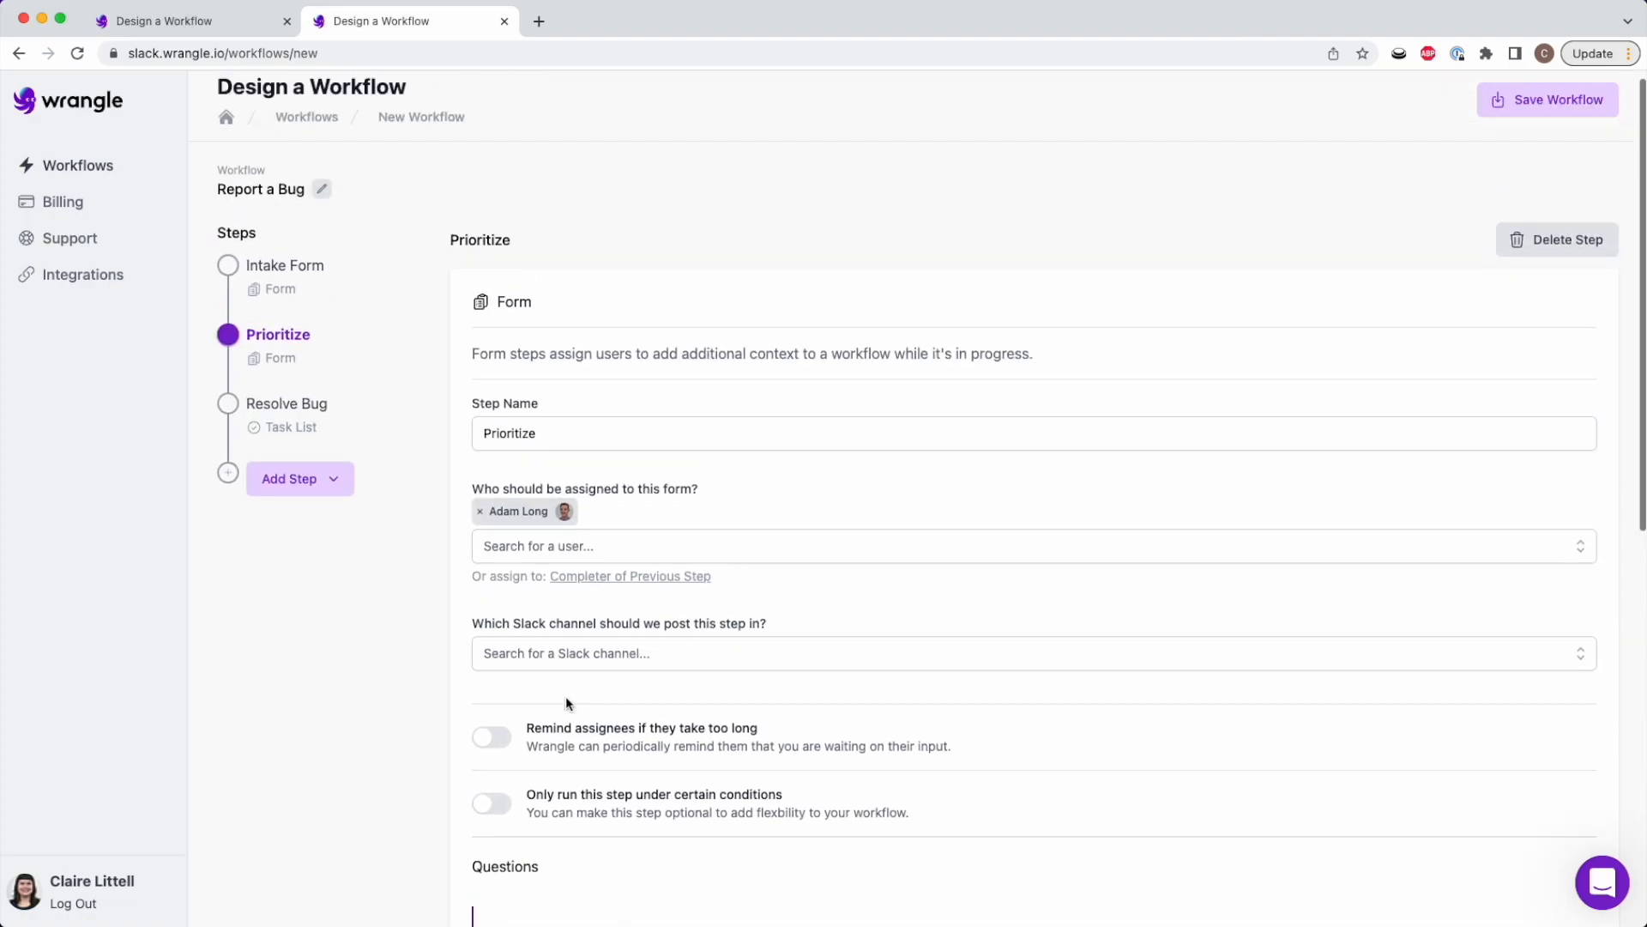
{"action": "left_click", "coordinate": [309, 425]}
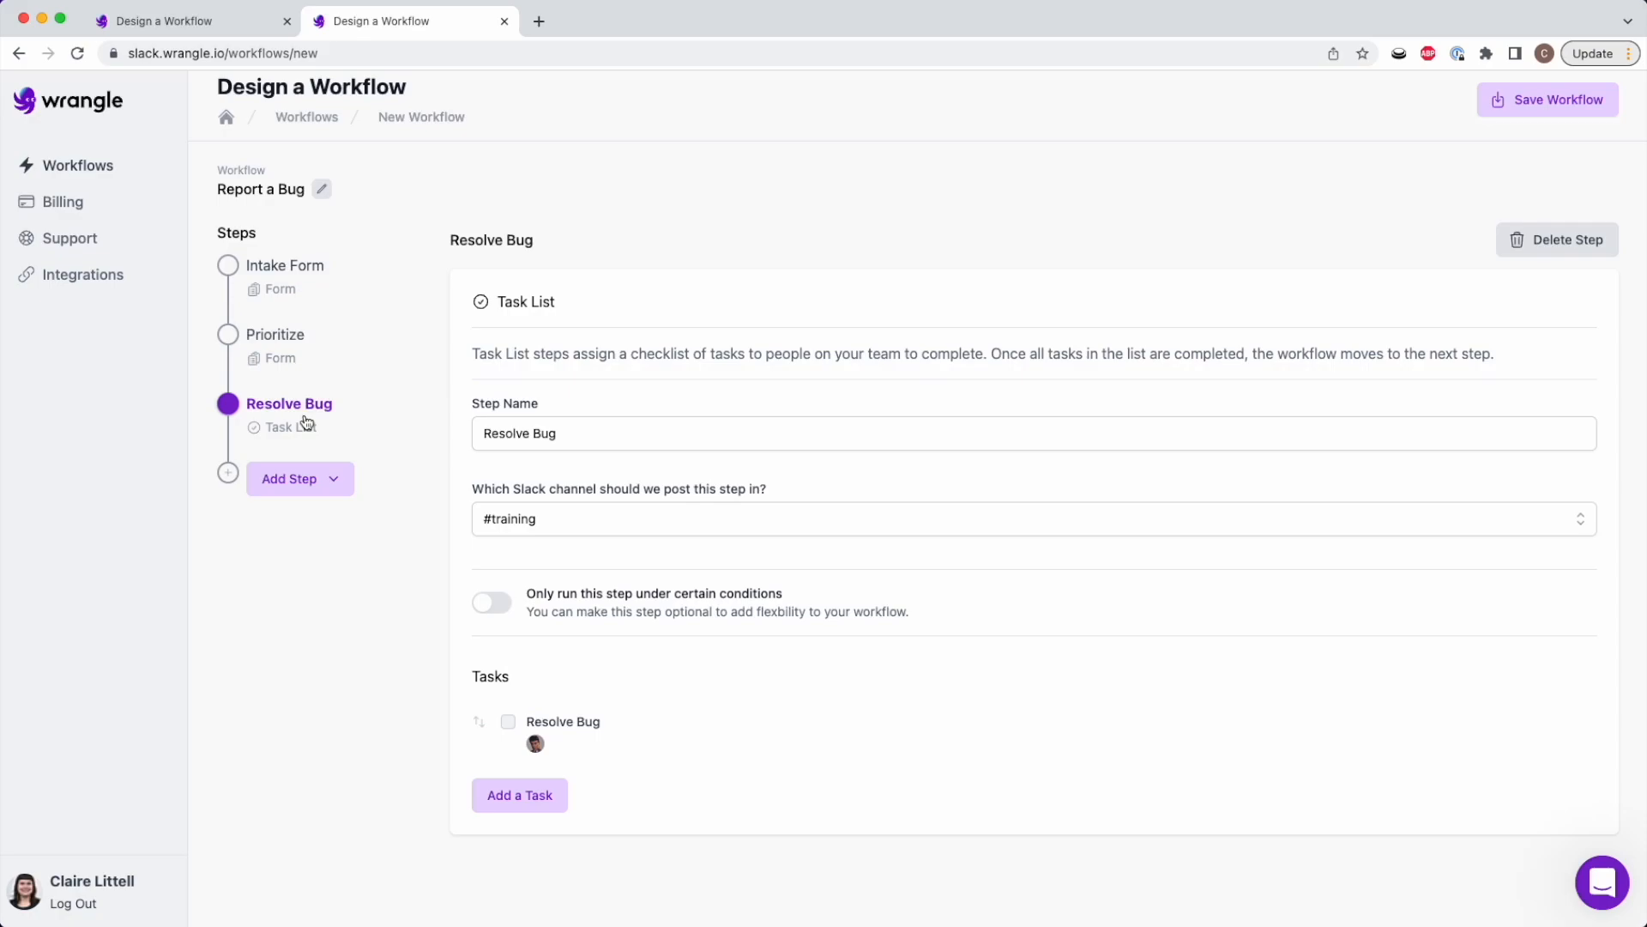
{"action": "left_click", "coordinate": [603, 435]}
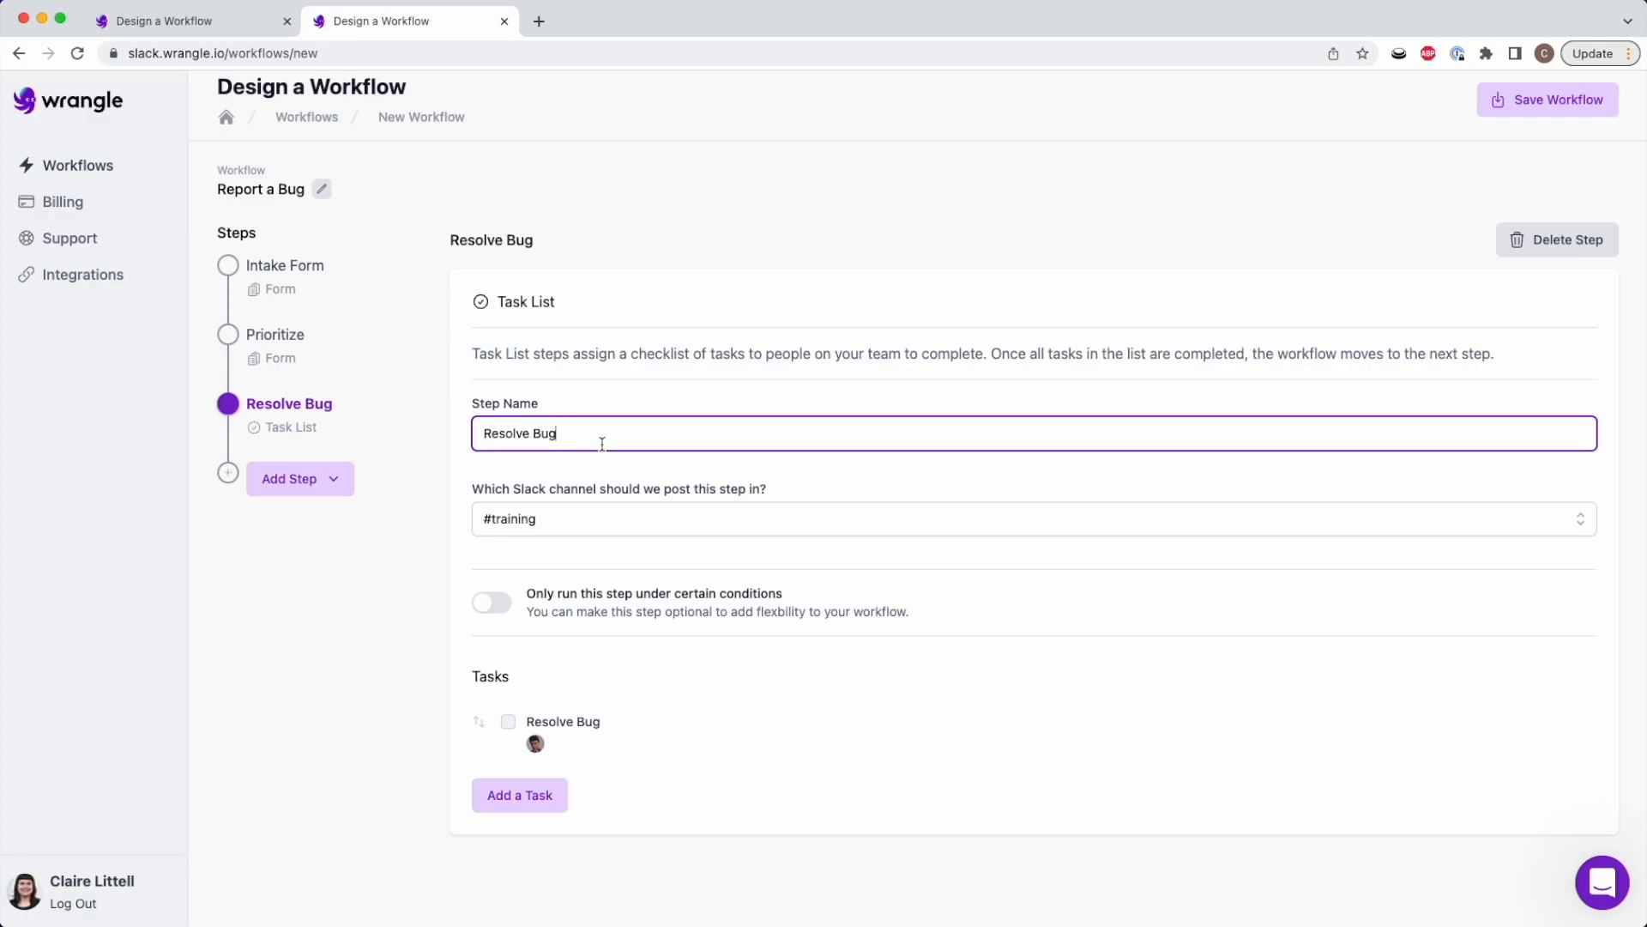
{"action": "type", "text": "- High"}
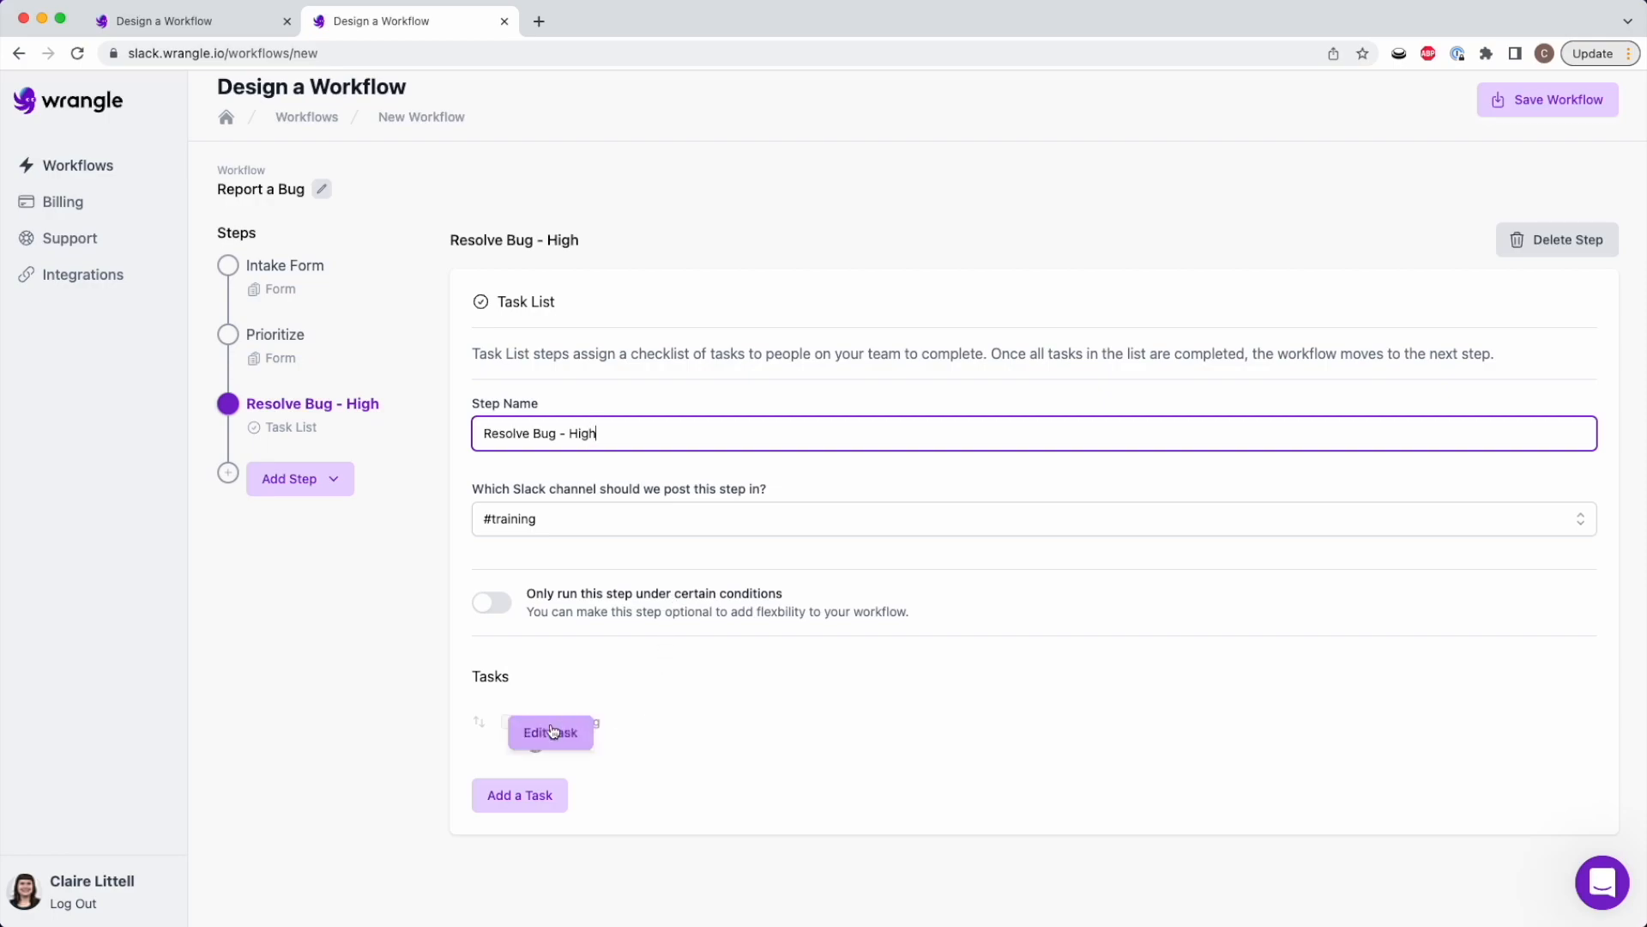
Make the Resolve Bug - High step run only if Priority is one of the following options: High.
{"action": "left_click", "coordinate": [493, 603]}
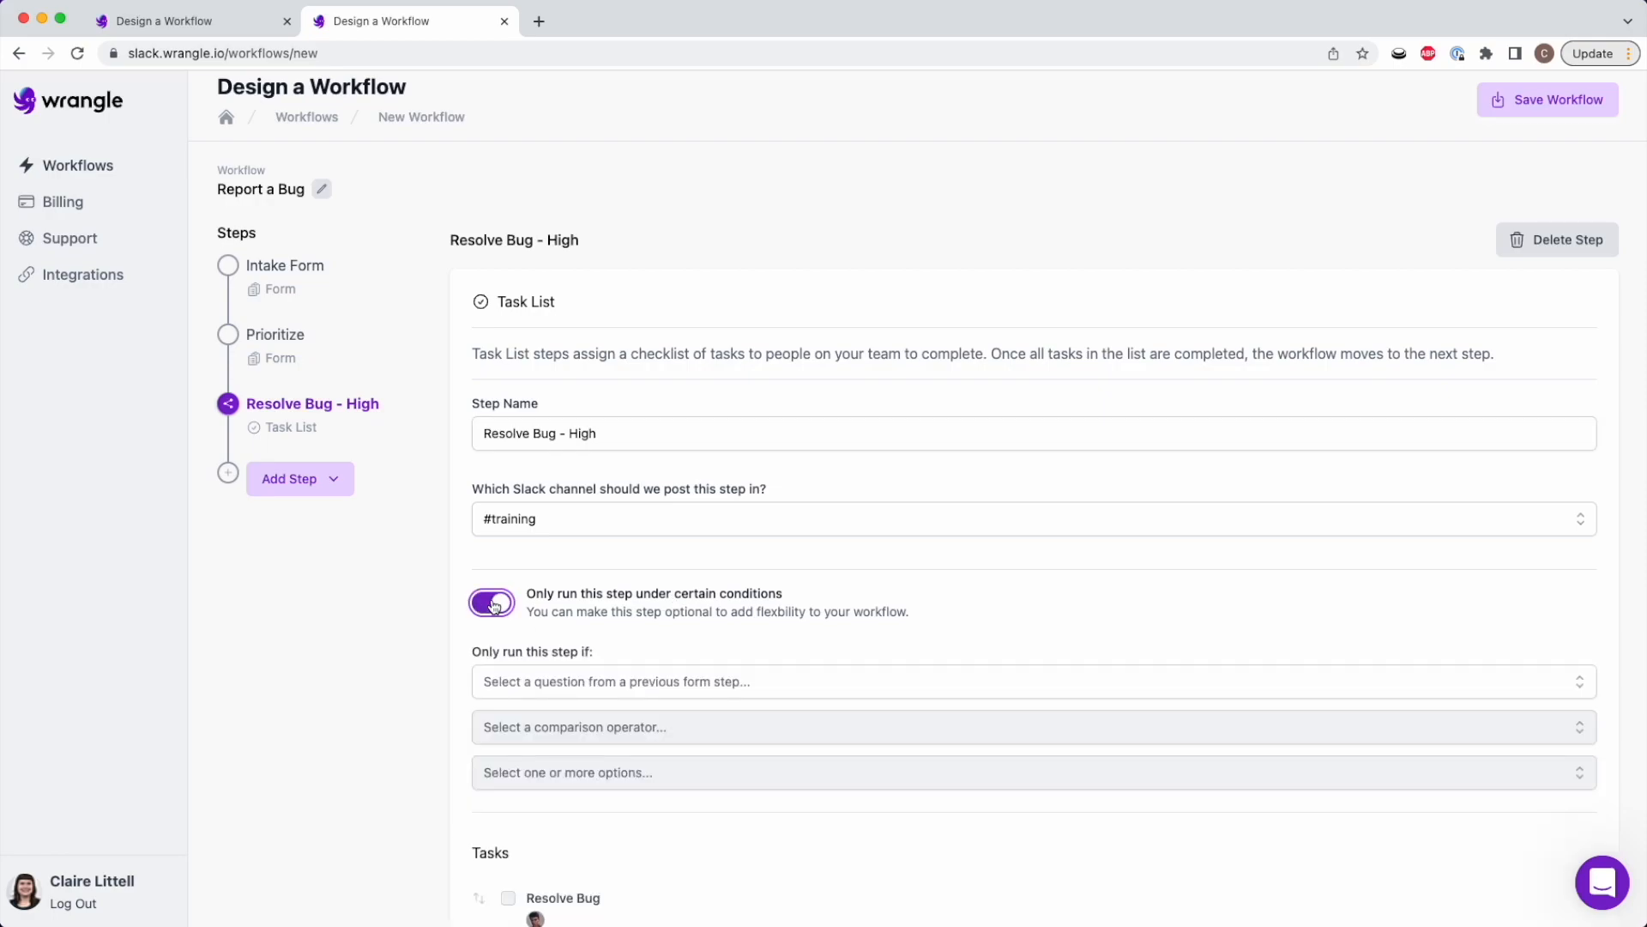
{"action": "left_click", "coordinate": [599, 685]}
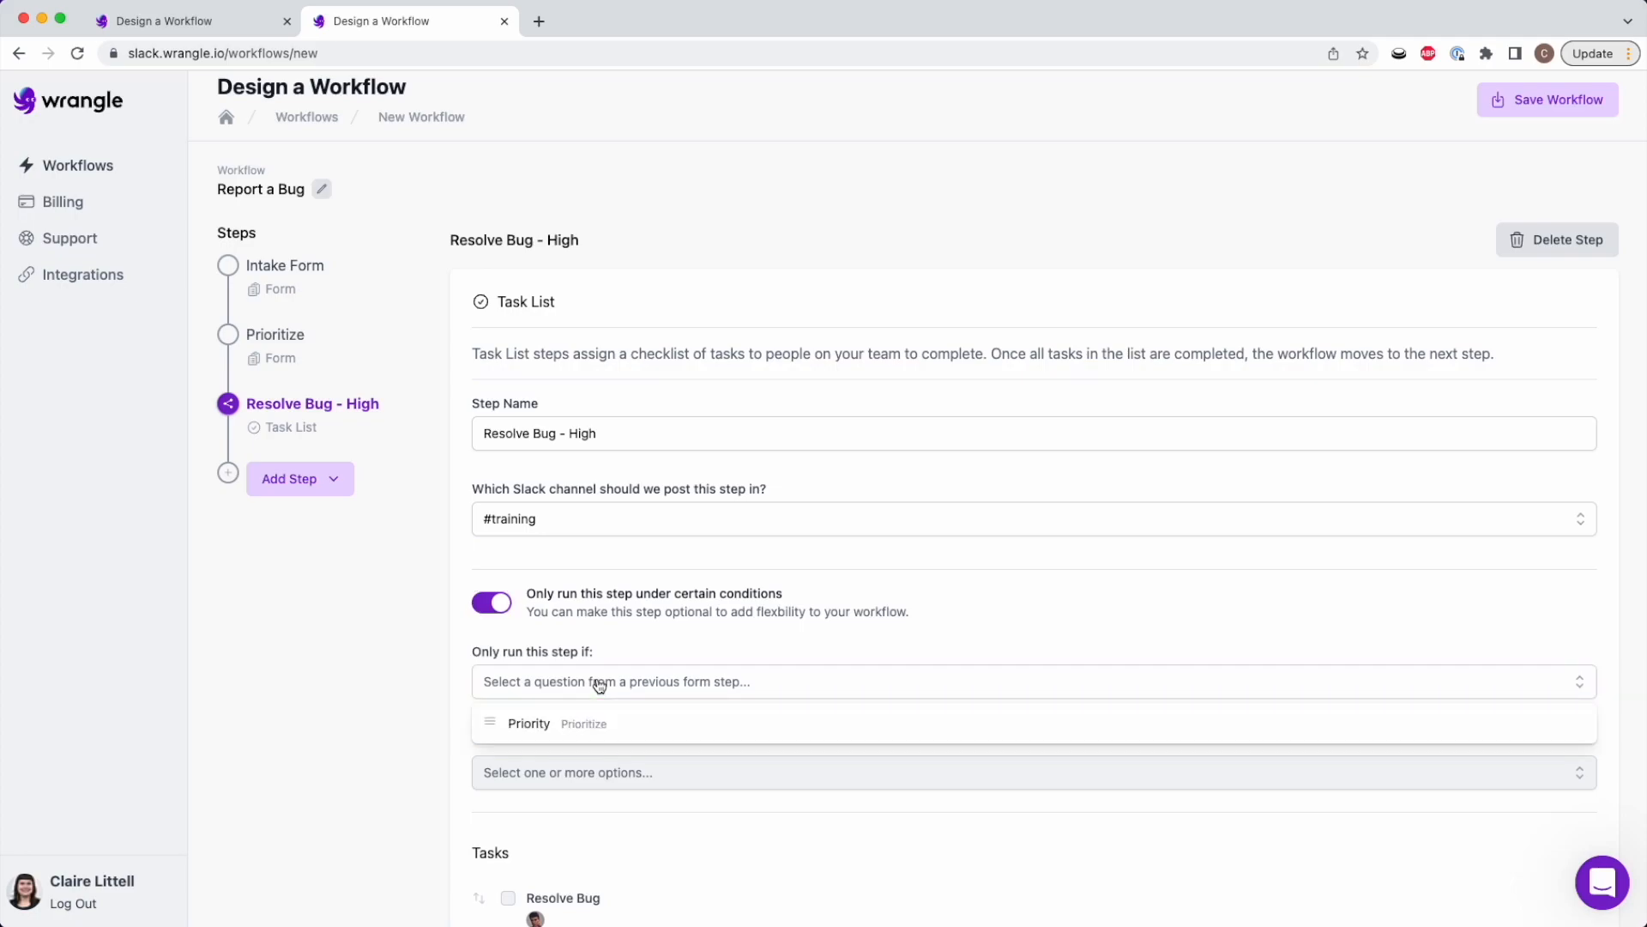
{"action": "left_click", "coordinate": [594, 729]}
{"action": "left_click", "coordinate": [595, 736]}
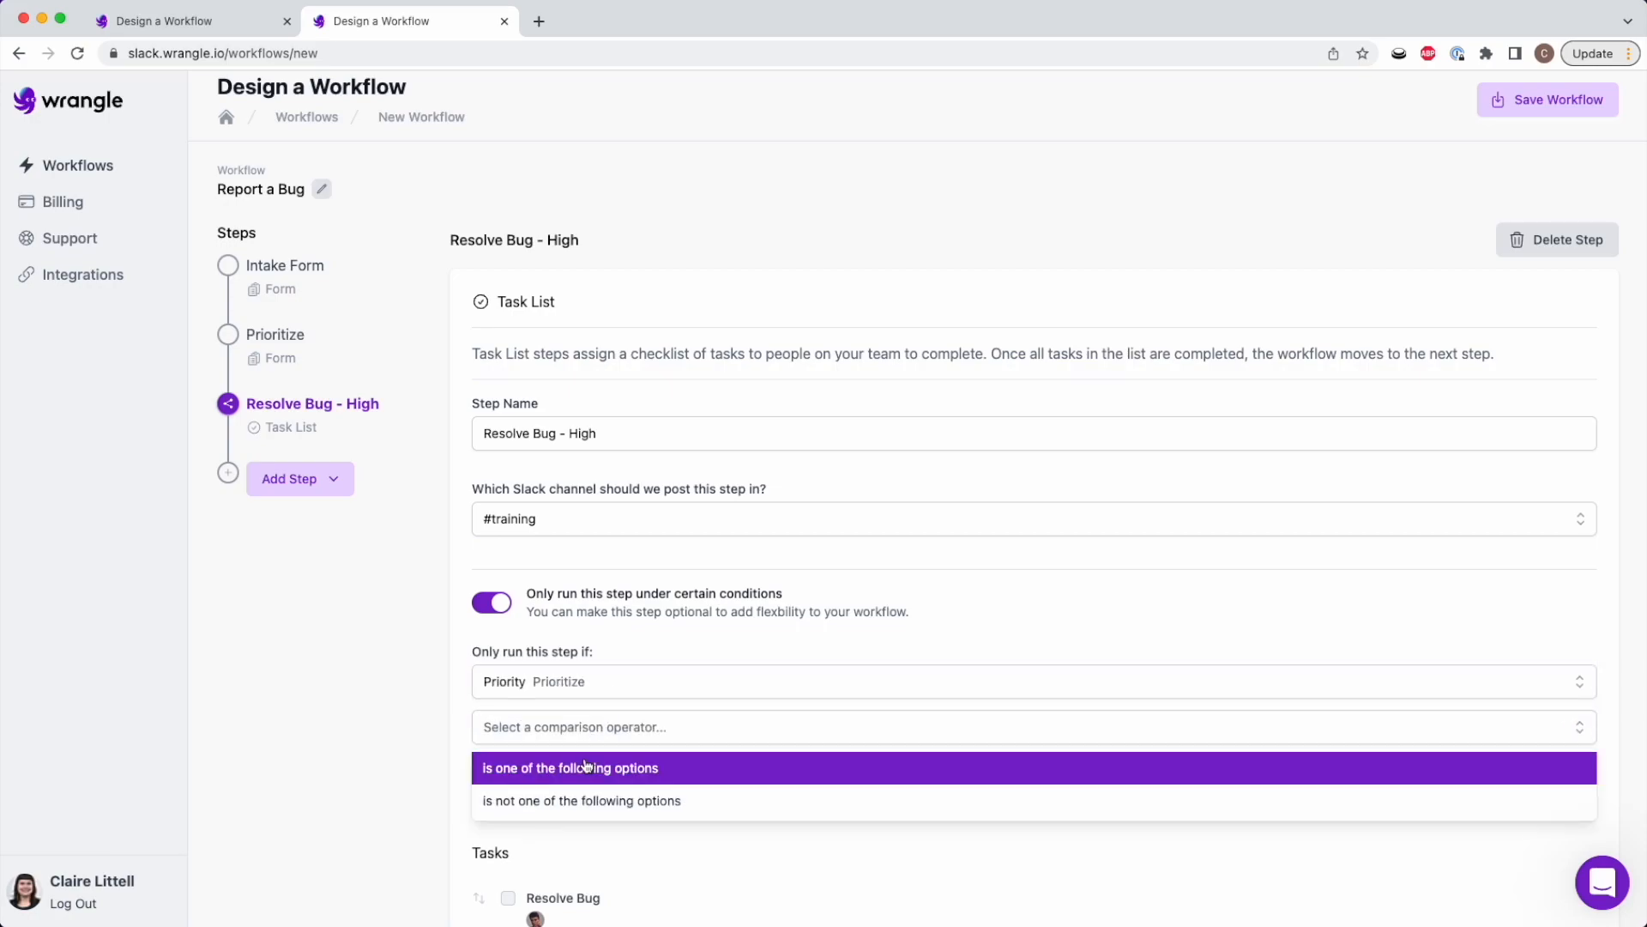
{"action": "left_click", "coordinate": [600, 766]}
{"action": "left_click", "coordinate": [616, 776]}
{"action": "left_click", "coordinate": [605, 846]}
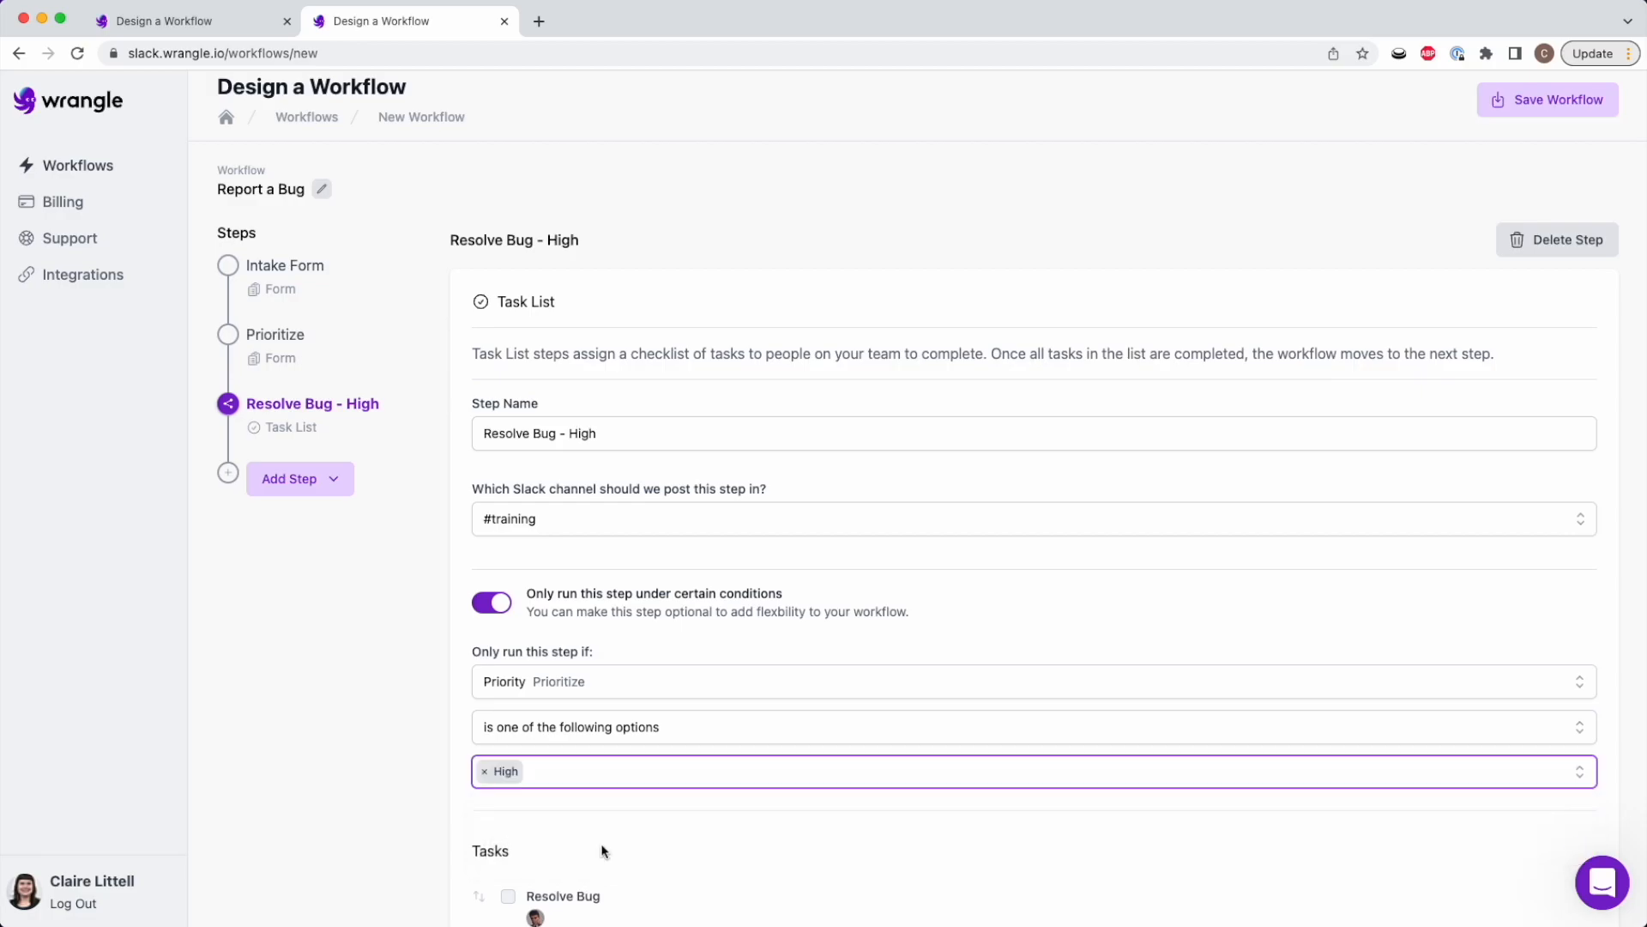
Turn on assignee reminders for the Resolve Bug task in the high-priority step, starting after 10 weekdays (2 weeks).
{"action": "scroll", "coordinate": [603, 849], "scroll_direction": "down", "scroll_amount": 3}
{"action": "left_click", "coordinate": [588, 776]}
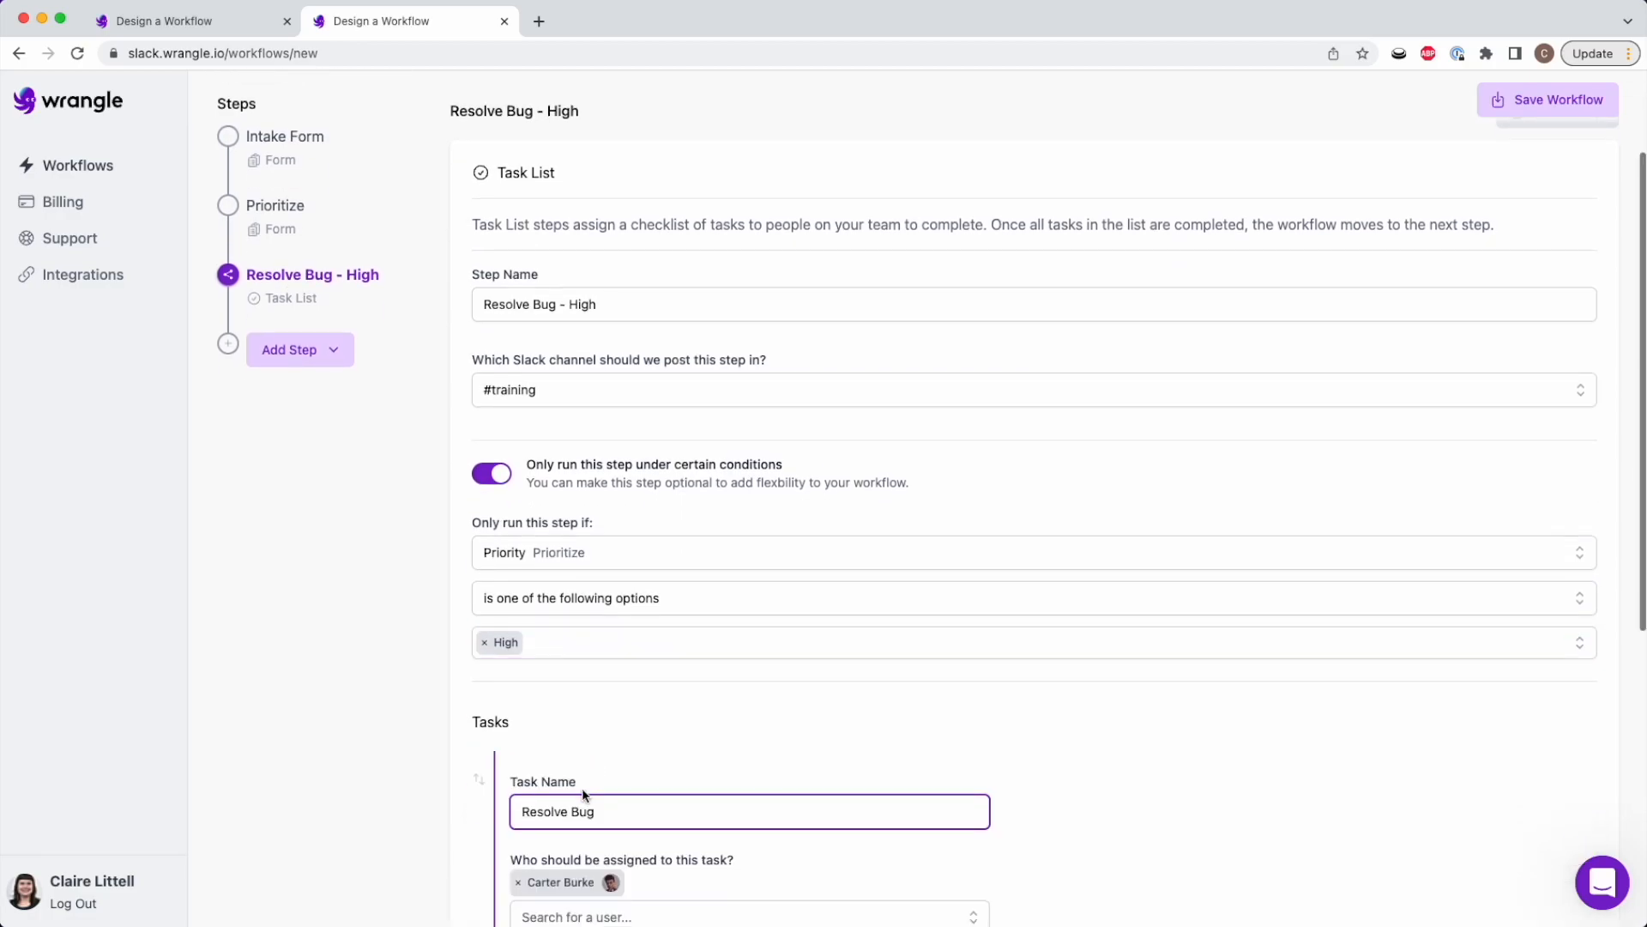
{"action": "scroll", "coordinate": [522, 577], "scroll_direction": "down", "scroll_amount": 5}
{"action": "left_click", "coordinate": [523, 643]}
{"action": "left_click", "coordinate": [606, 721]}
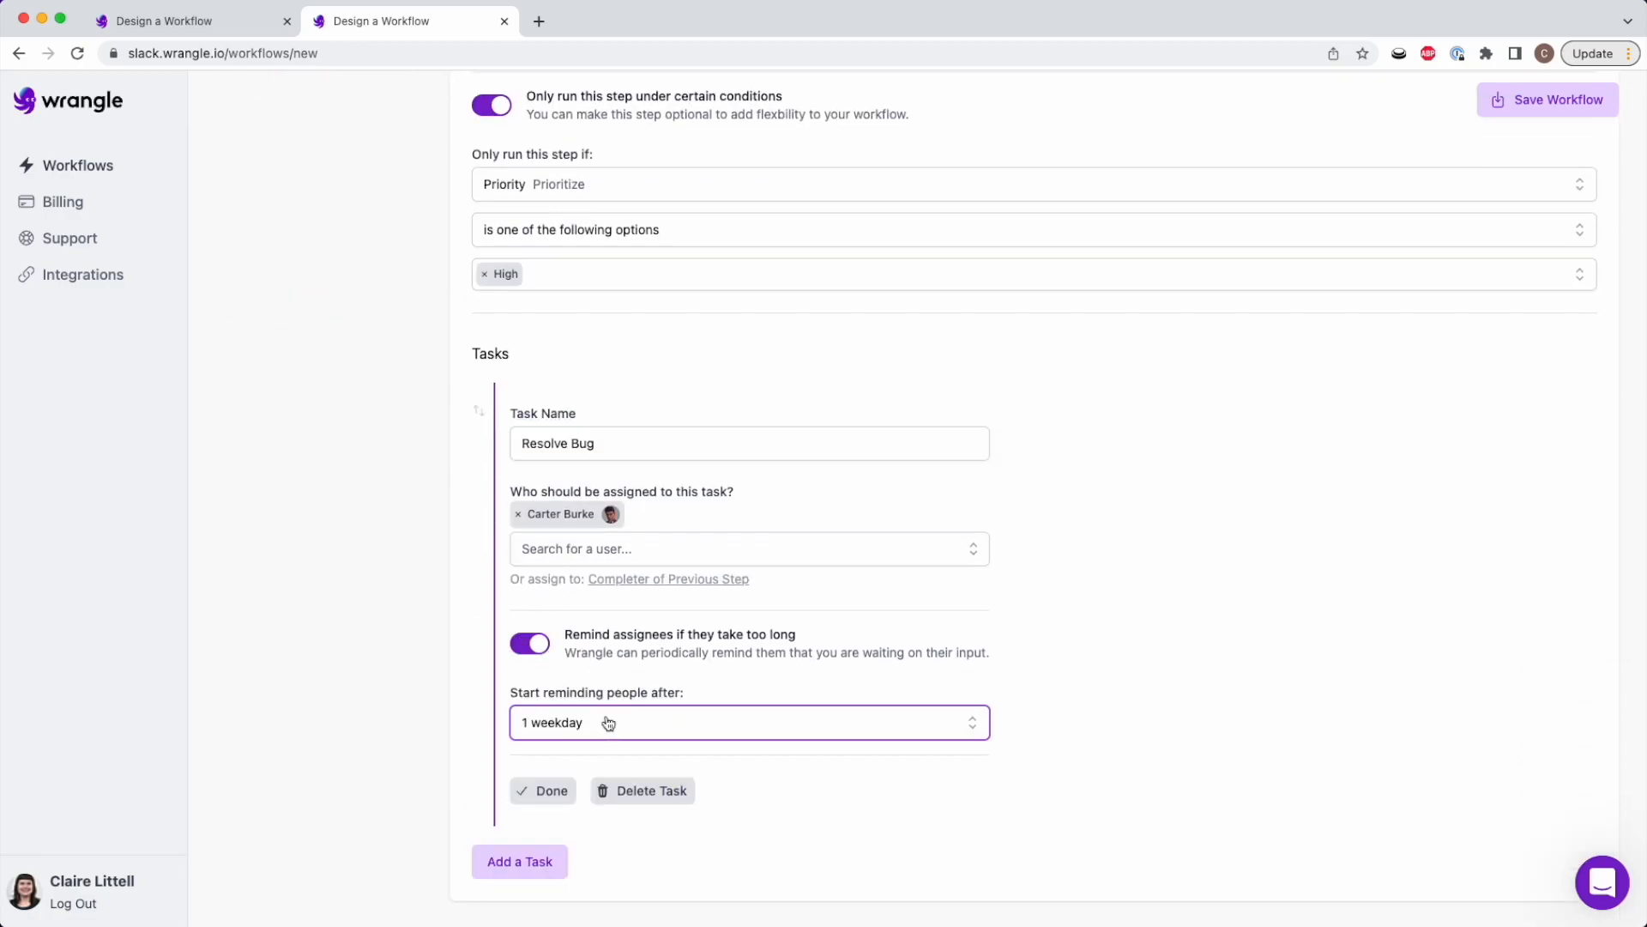
{"action": "scroll", "coordinate": [609, 723], "scroll_direction": "down", "scroll_amount": 5}
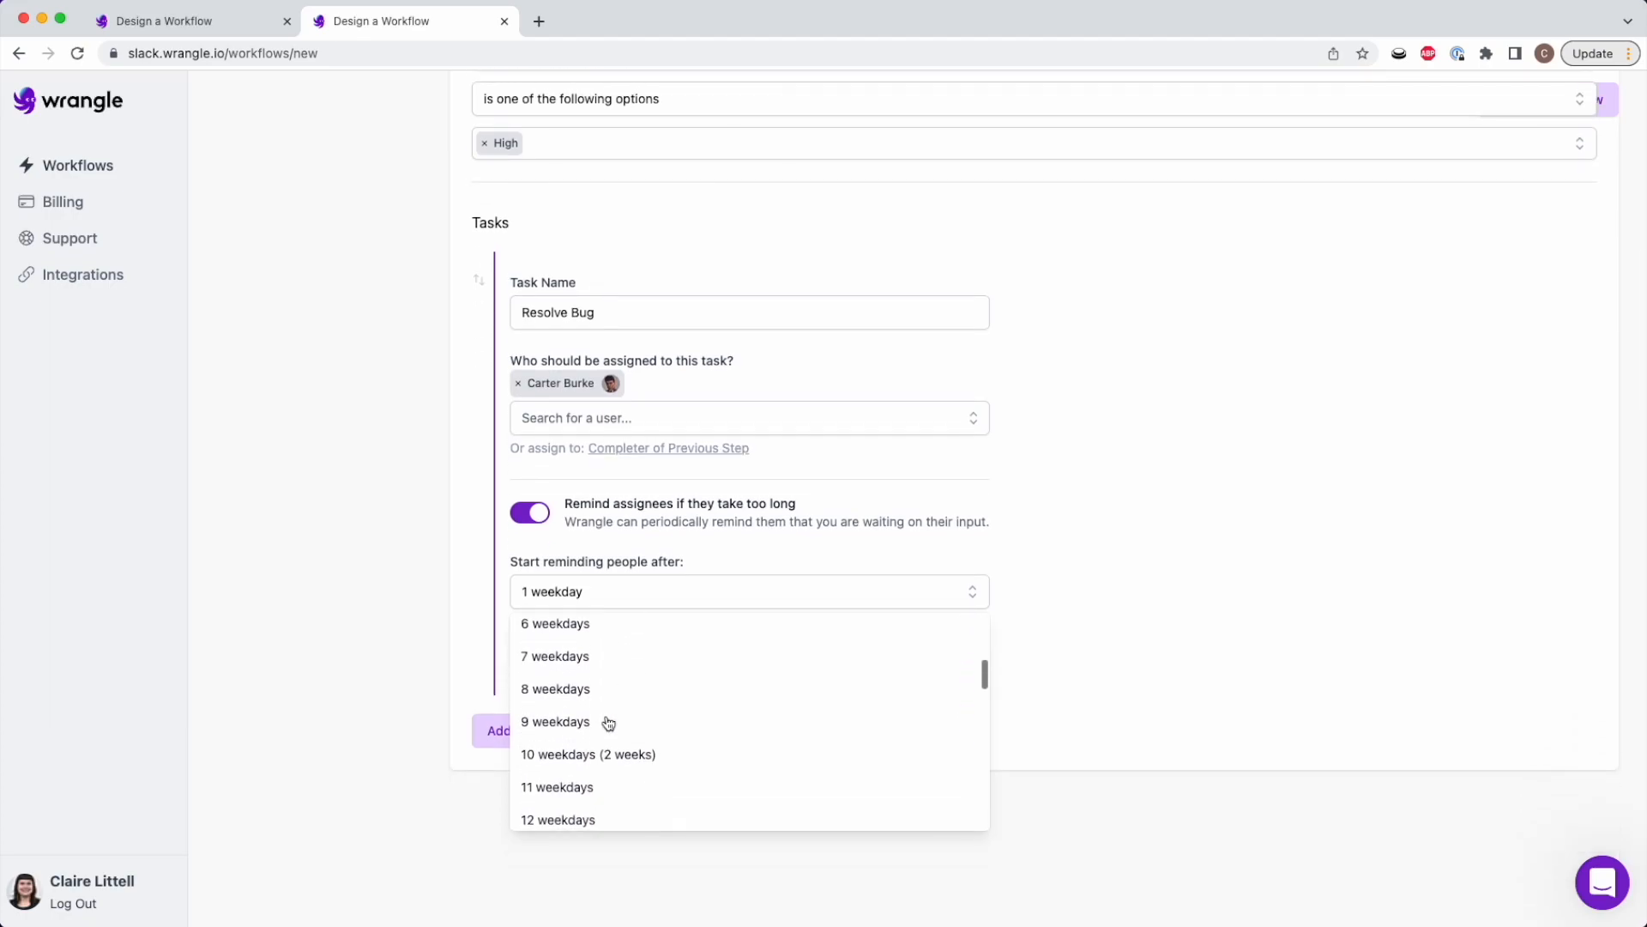
{"action": "left_click", "coordinate": [604, 757]}
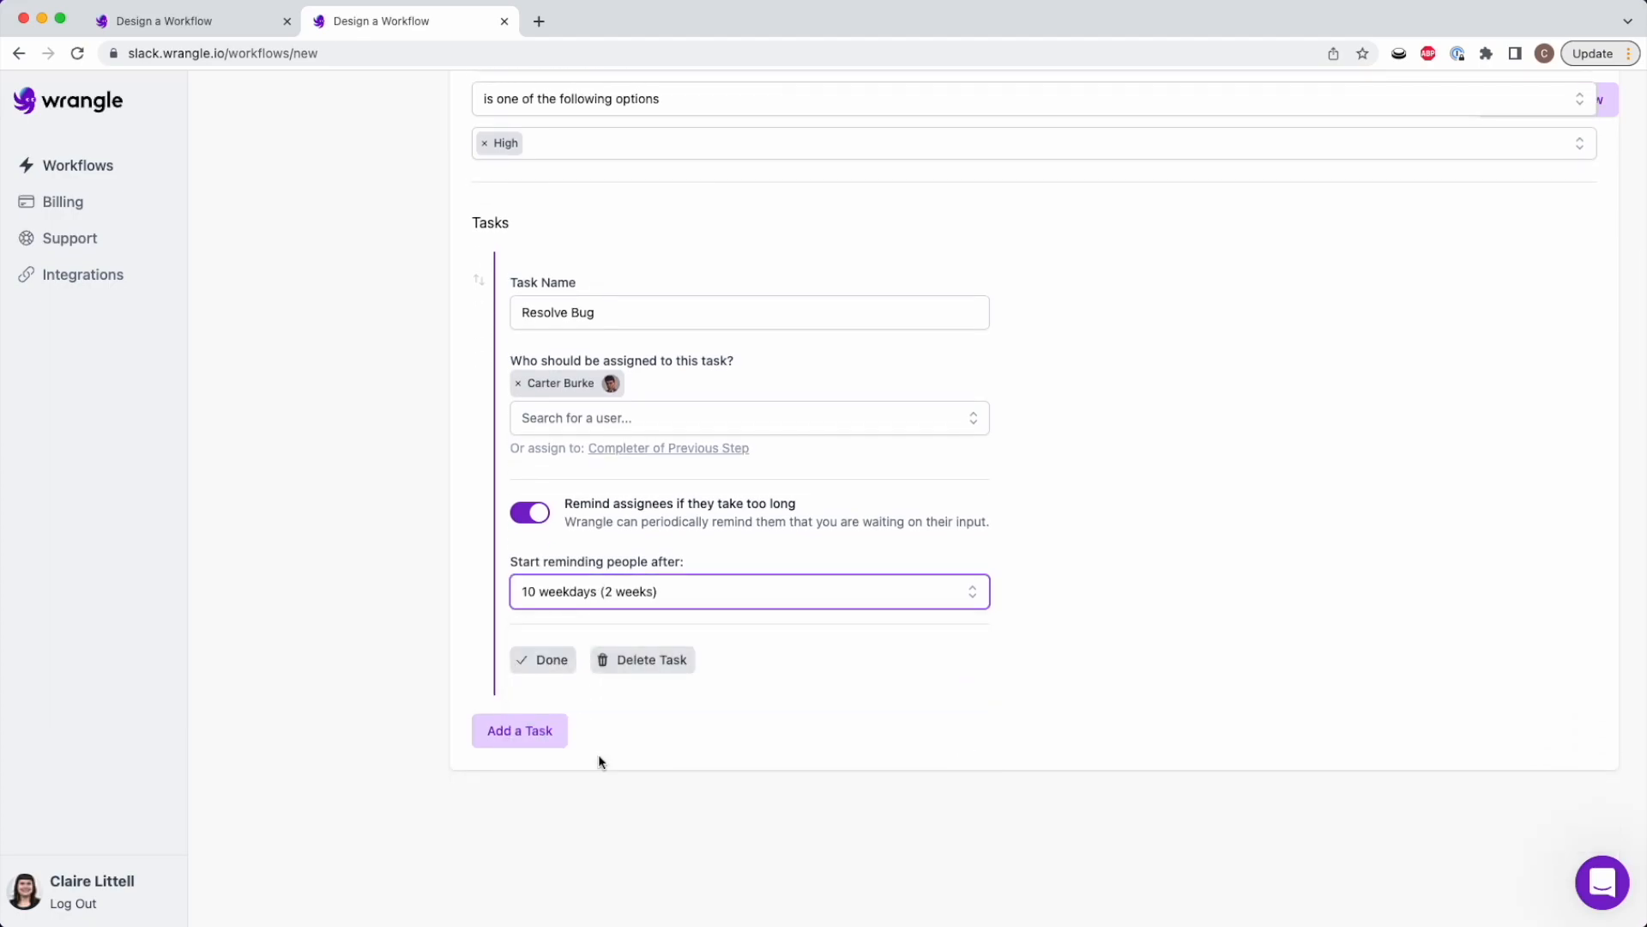
{"action": "left_click", "coordinate": [538, 659]}
Add a task list step named "Resolve Bug - Low" at the end of the workflow.
{"action": "scroll", "coordinate": [578, 467], "scroll_direction": "up", "scroll_amount": 2}
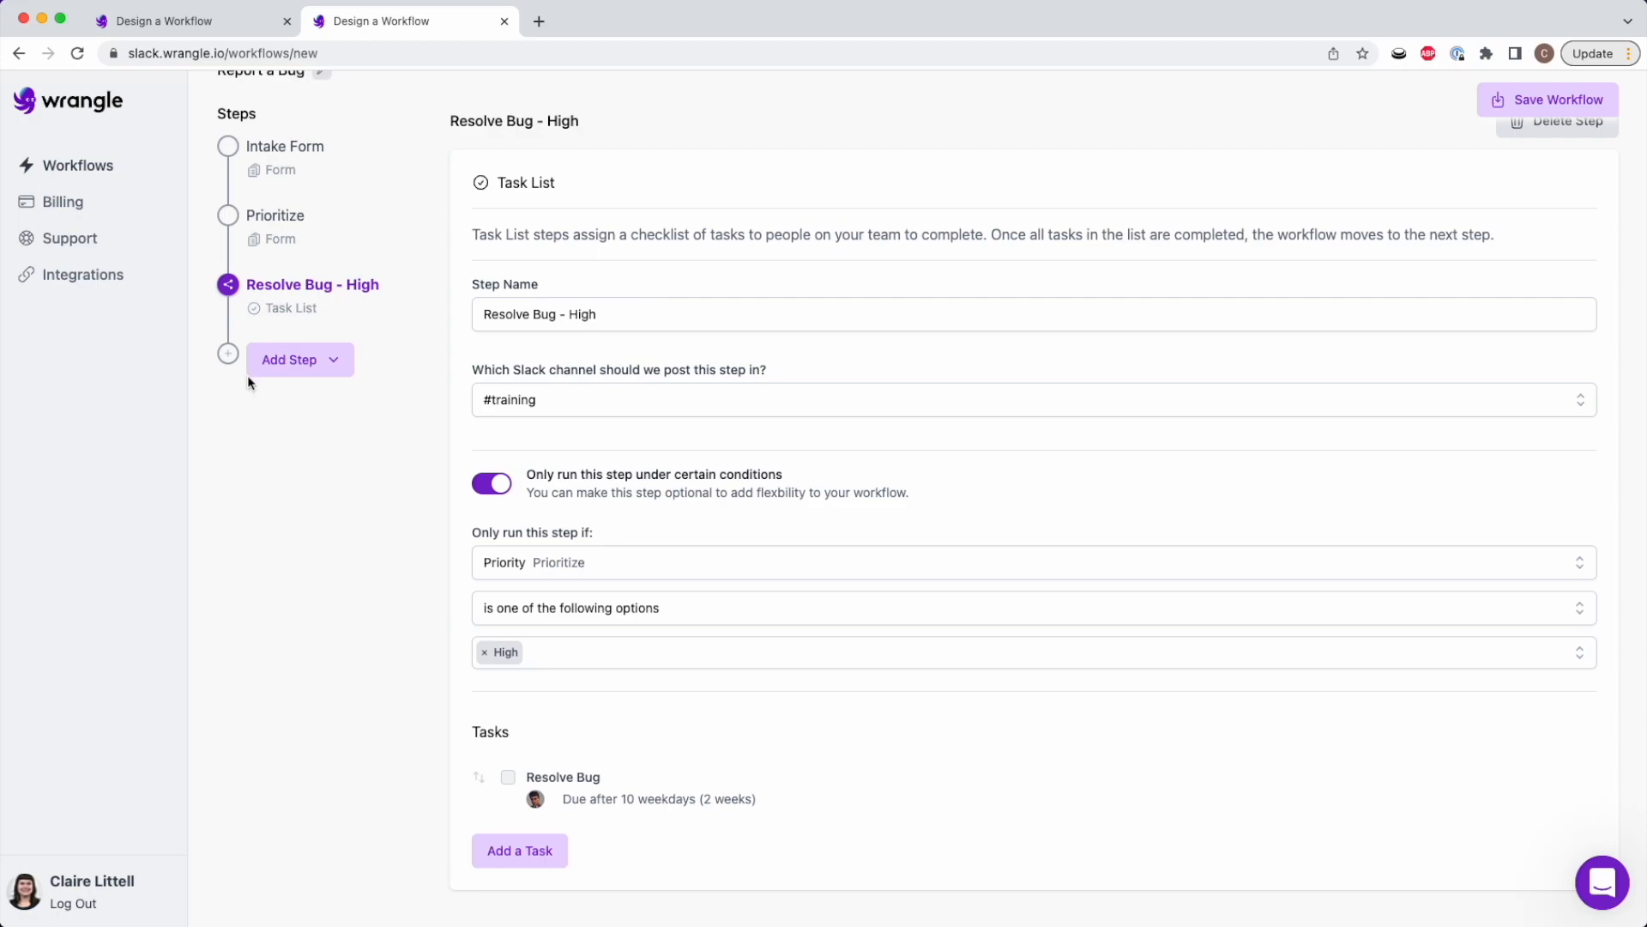
{"action": "left_click", "coordinate": [280, 364]}
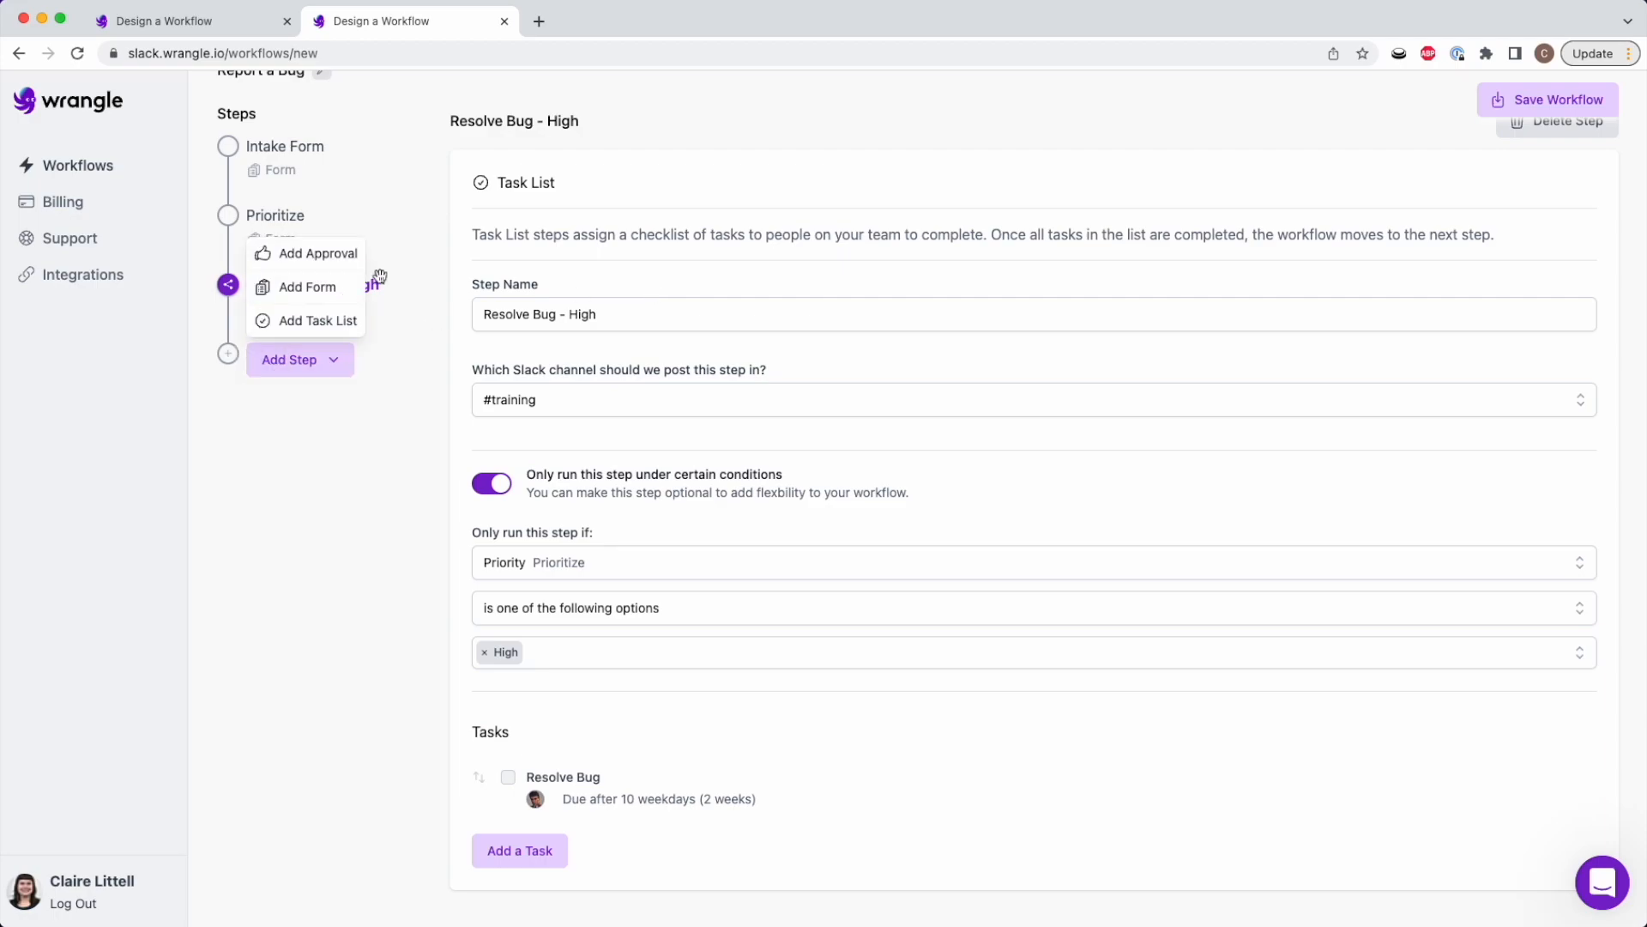
{"action": "left_click", "coordinate": [307, 320]}
{"action": "type", "text": "Resolve Bug - Low"}
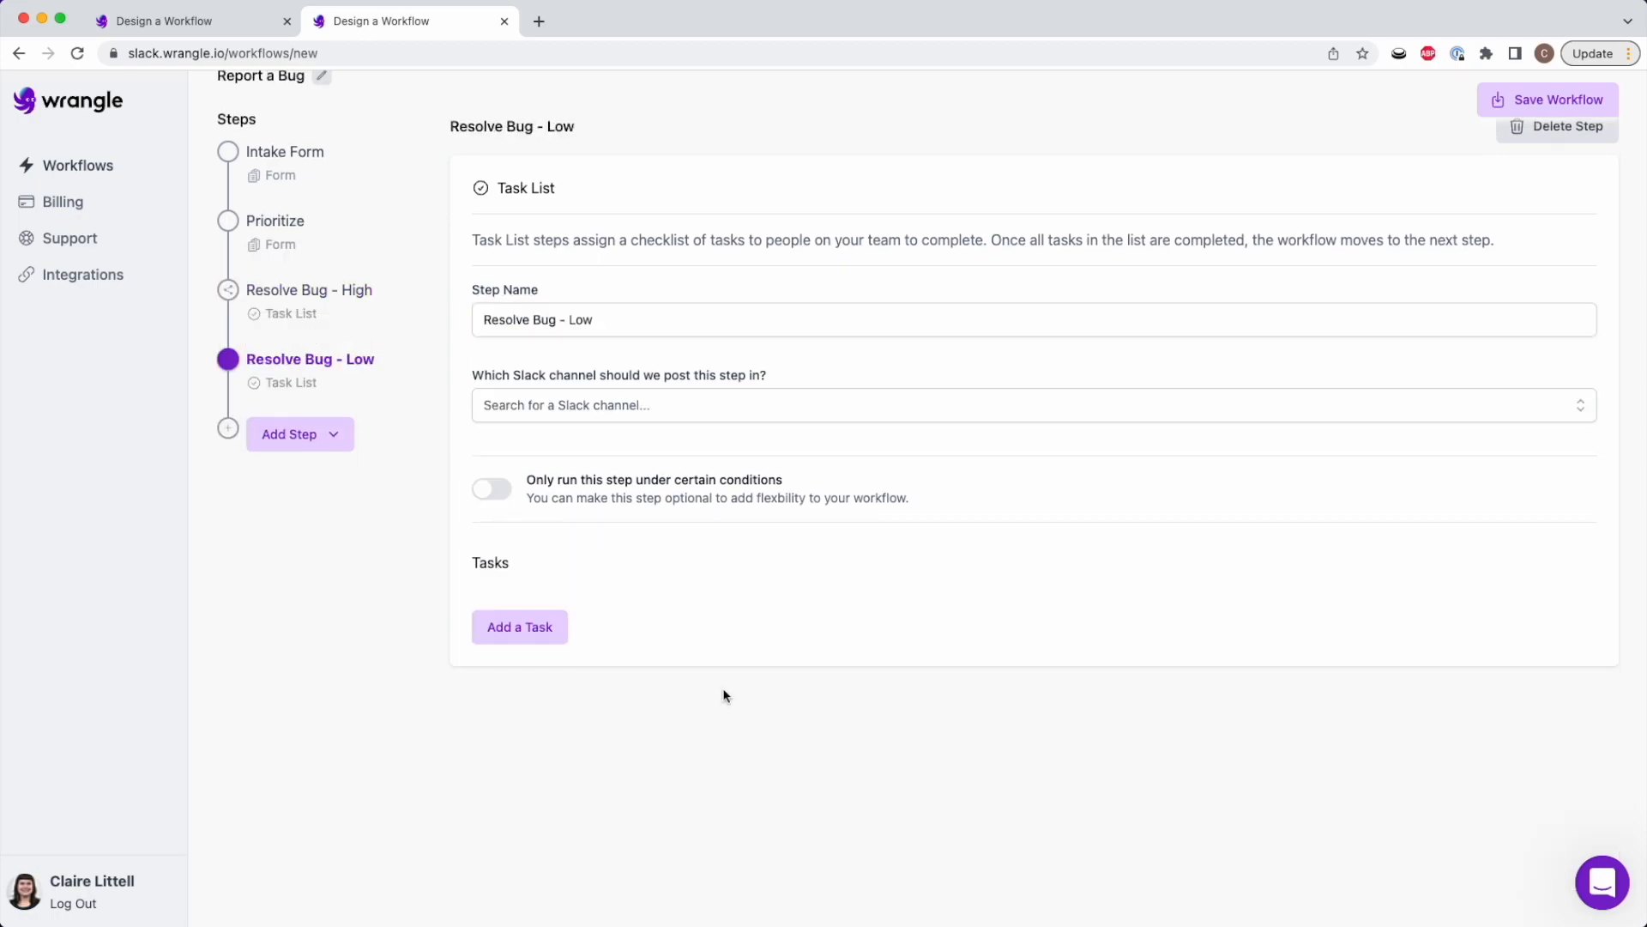
Make the Resolve Bug - Low step run only if Priority is one of the following options: Low.
{"action": "left_click", "coordinate": [491, 489]}
{"action": "left_click", "coordinate": [661, 568]}
{"action": "left_click", "coordinate": [619, 611]}
{"action": "left_click", "coordinate": [620, 614]}
{"action": "left_click", "coordinate": [566, 653]}
{"action": "left_click", "coordinate": [558, 658]}
{"action": "left_click", "coordinate": [563, 700]}
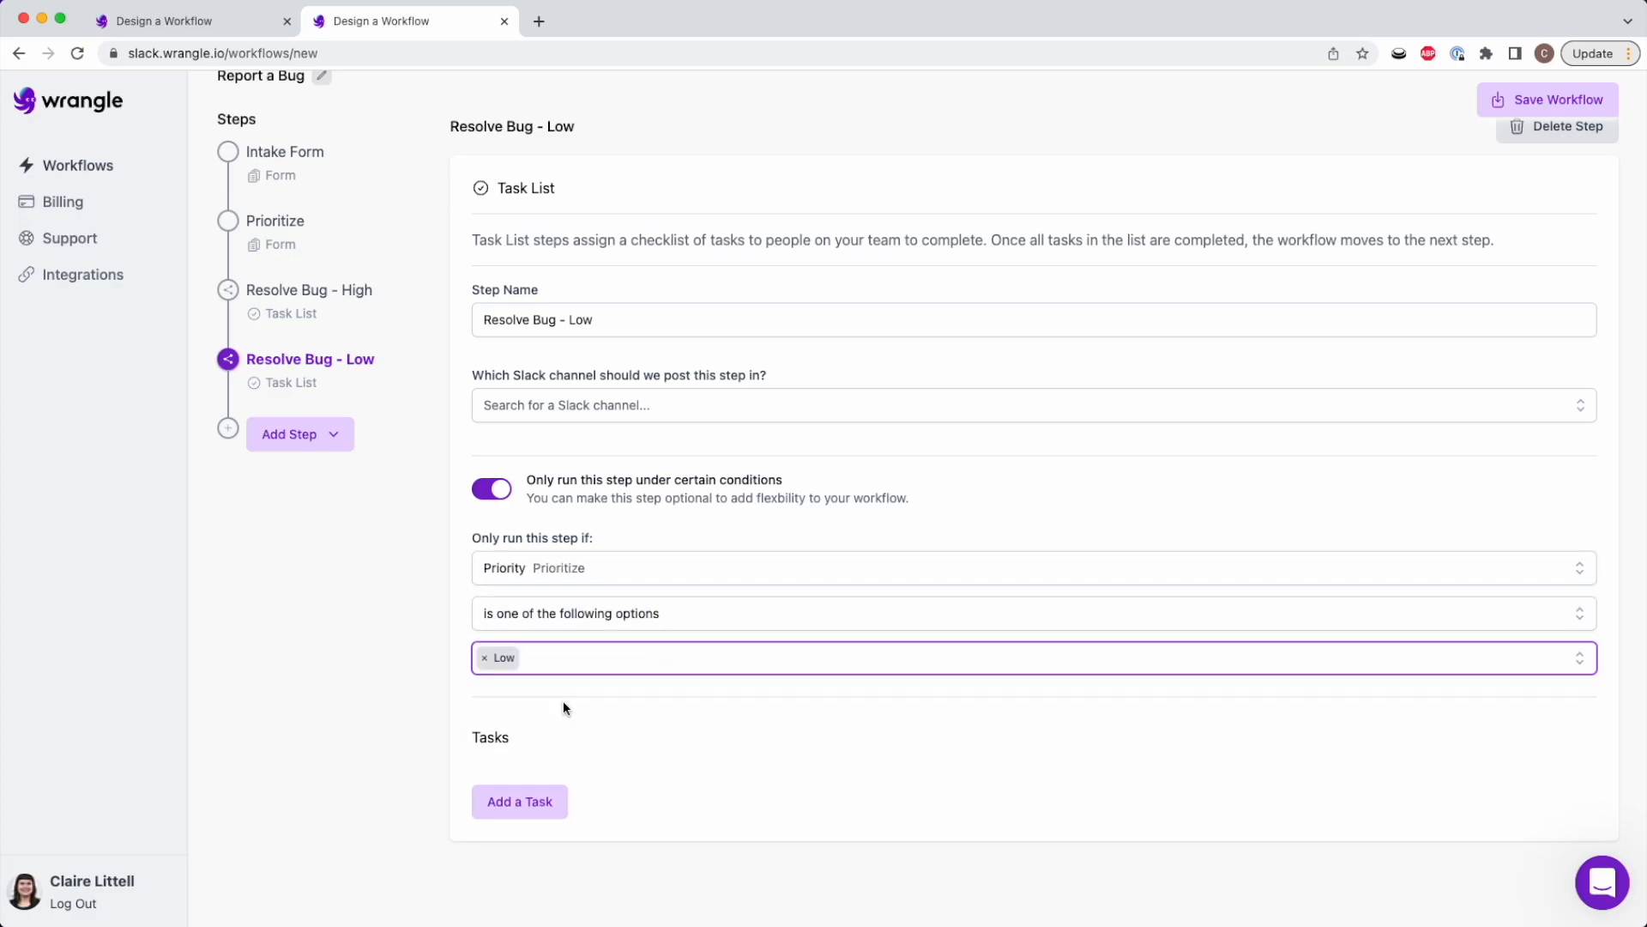
Add a task named "Resolve Bug" to the low-priority step and assign it to the same person as the high-priority task.
{"action": "left_click", "coordinate": [520, 803]}
{"action": "key", "text": "BackSpace"}
{"action": "key", "text": "BackSpace"}
{"action": "key", "text": "BackSpace"}
{"action": "key", "text": "BackSpace"}
{"action": "key", "text": "BackSpace"}
{"action": "key", "text": "BackSpace"}
{"action": "scroll", "coordinate": [683, 739], "scroll_direction": "down", "scroll_amount": 4}
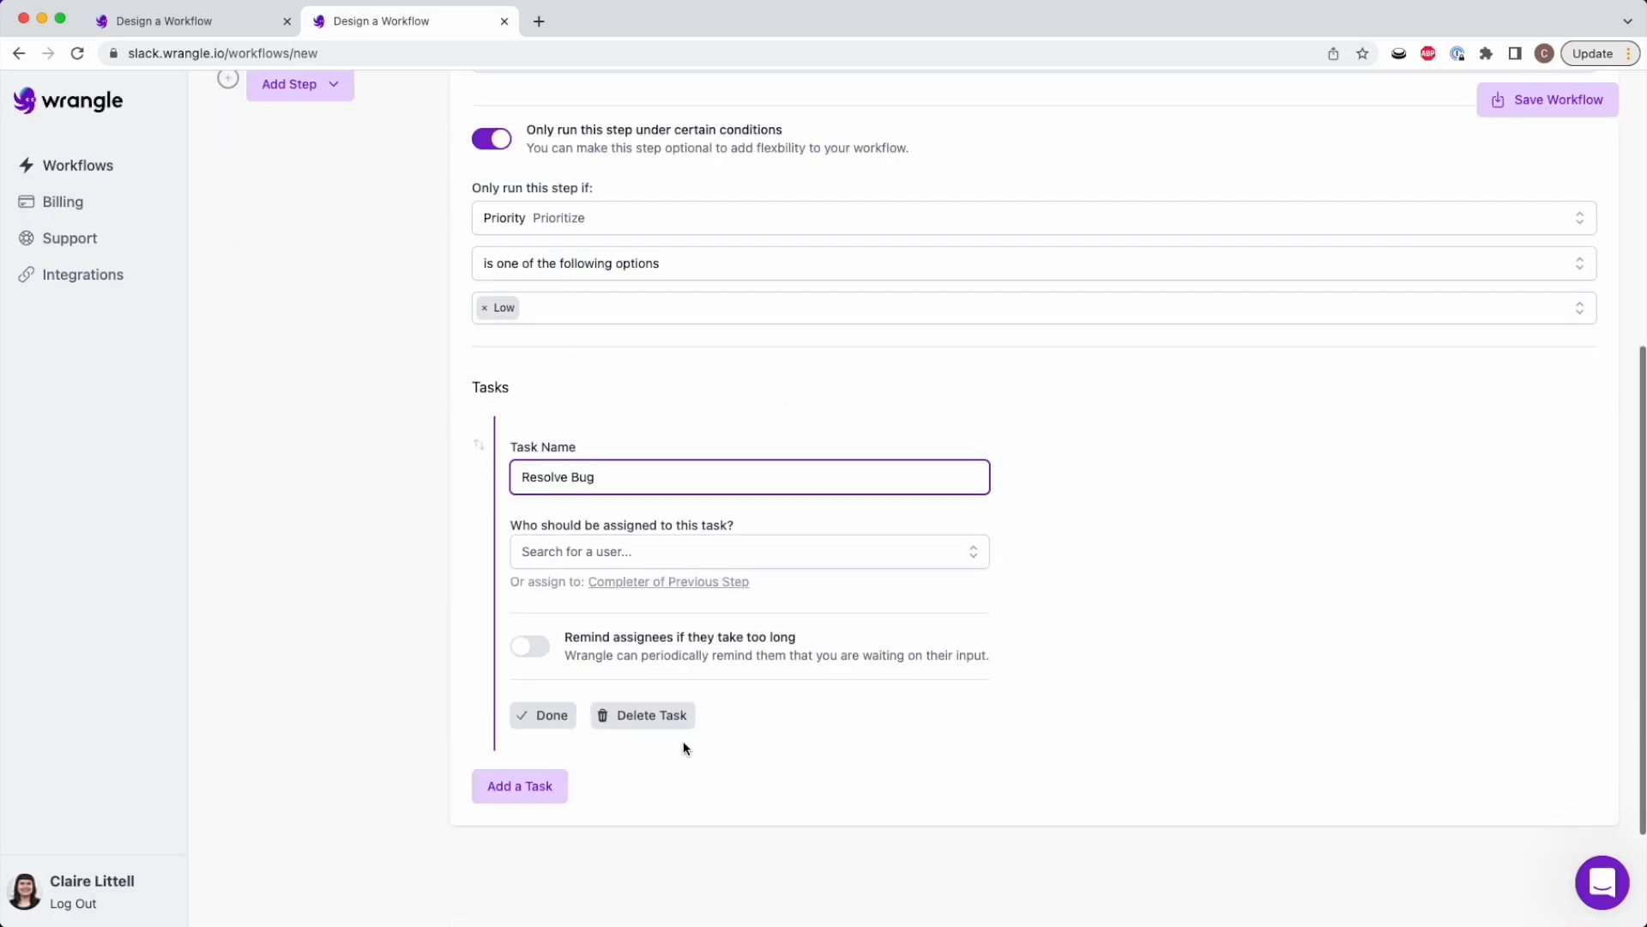
{"action": "left_click", "coordinate": [593, 559]}
{"action": "type", "text": "cart"}
{"action": "left_click", "coordinate": [607, 591]}
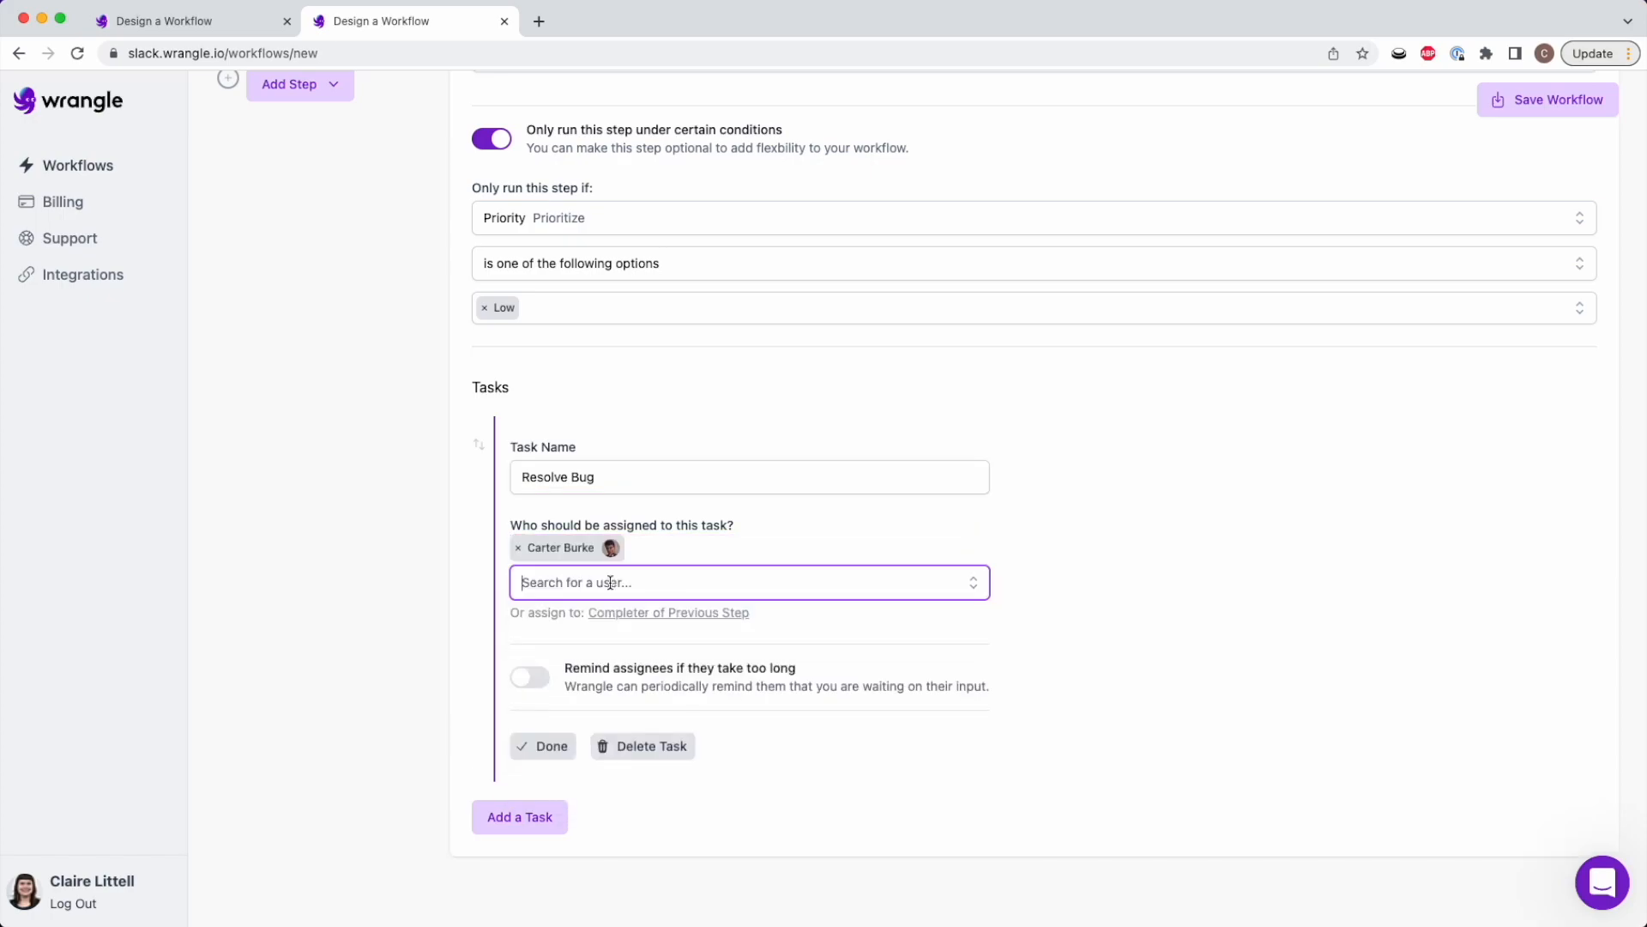
Turn on assignee reminders for the low-priority Resolve Bug task after 25 weekdays (5 weeks), and return to the Intake Form step.
{"action": "left_click", "coordinate": [541, 680]}
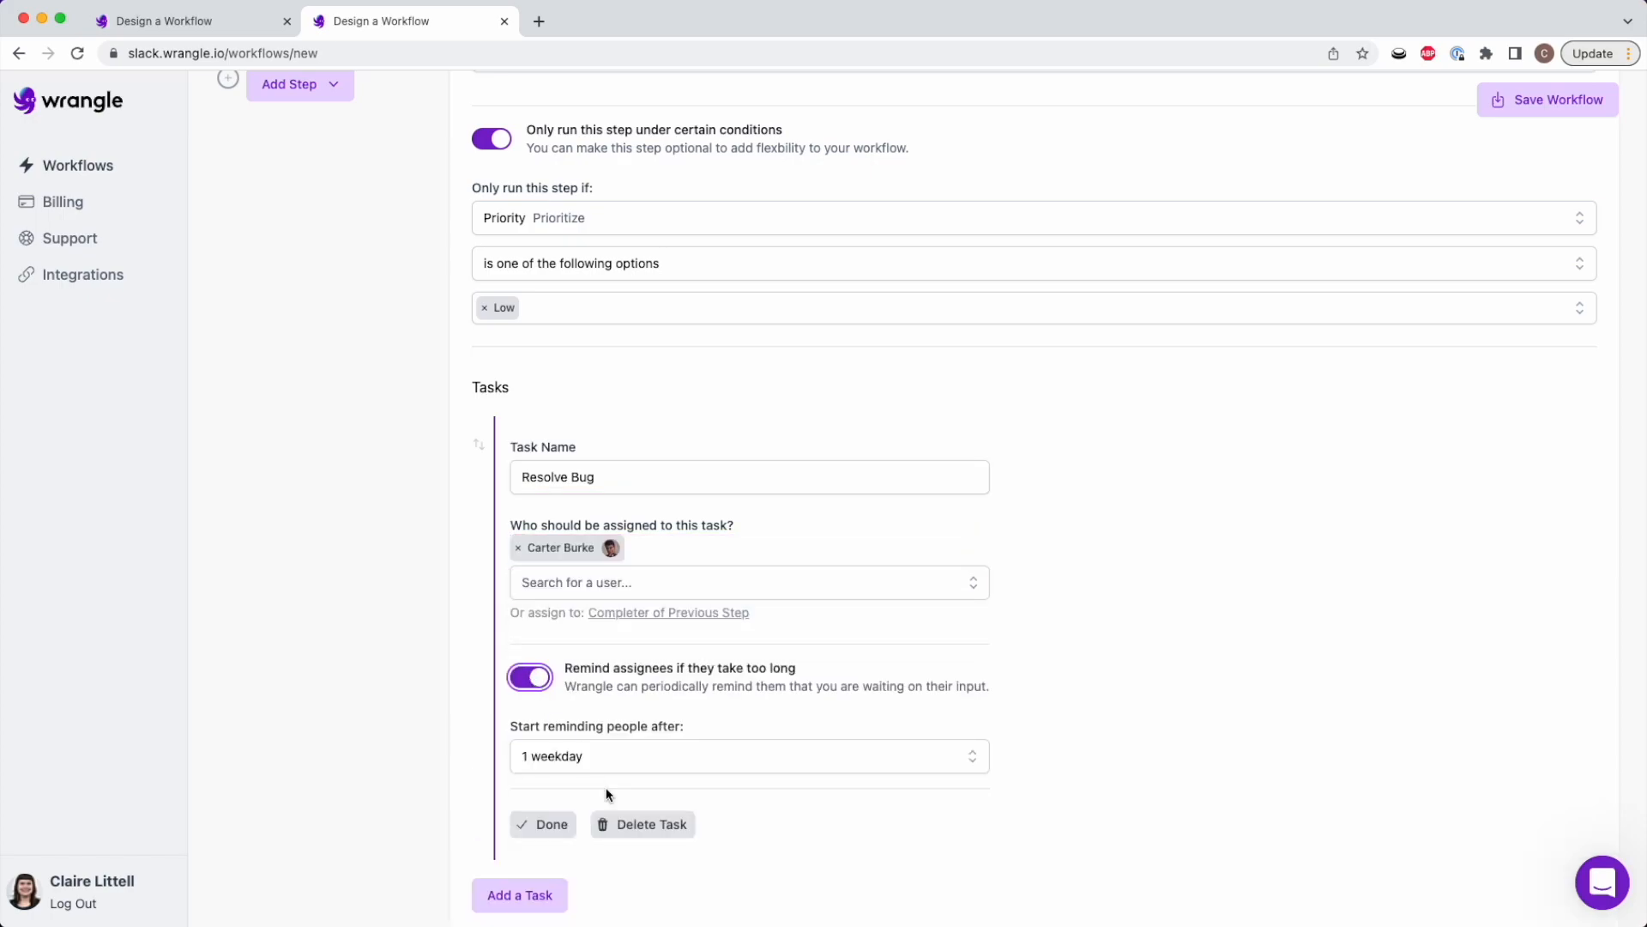
{"action": "left_click", "coordinate": [610, 760]}
{"action": "scroll", "coordinate": [827, 886], "scroll_direction": "down", "scroll_amount": 10}
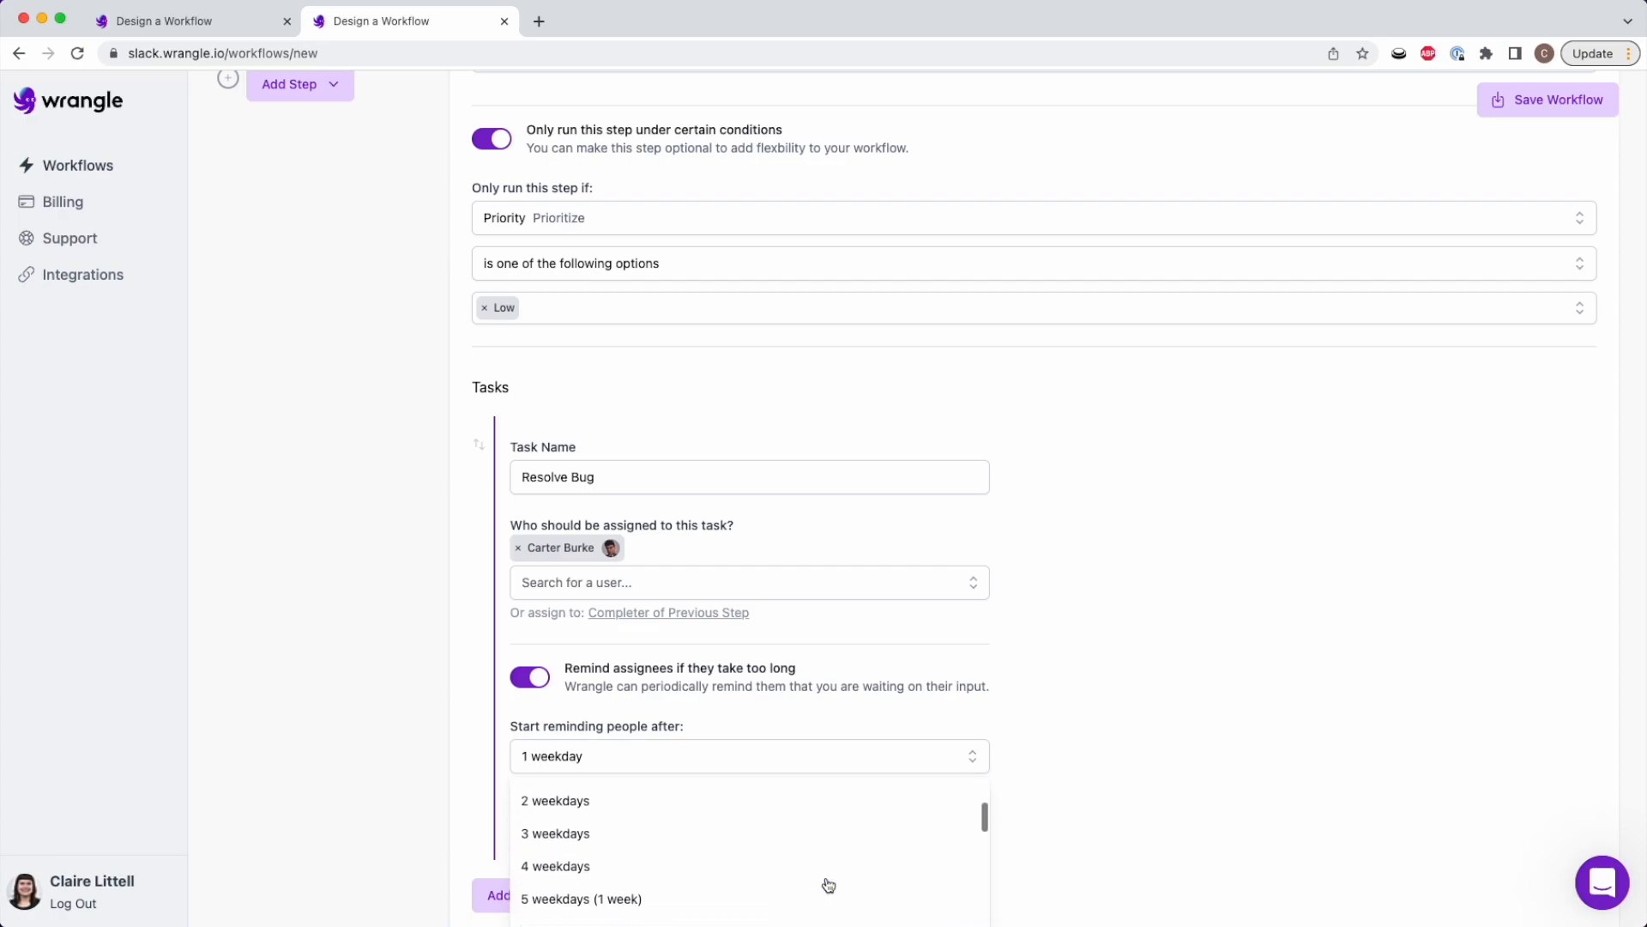
{"action": "scroll", "coordinate": [827, 884], "scroll_direction": "down", "scroll_amount": 3}
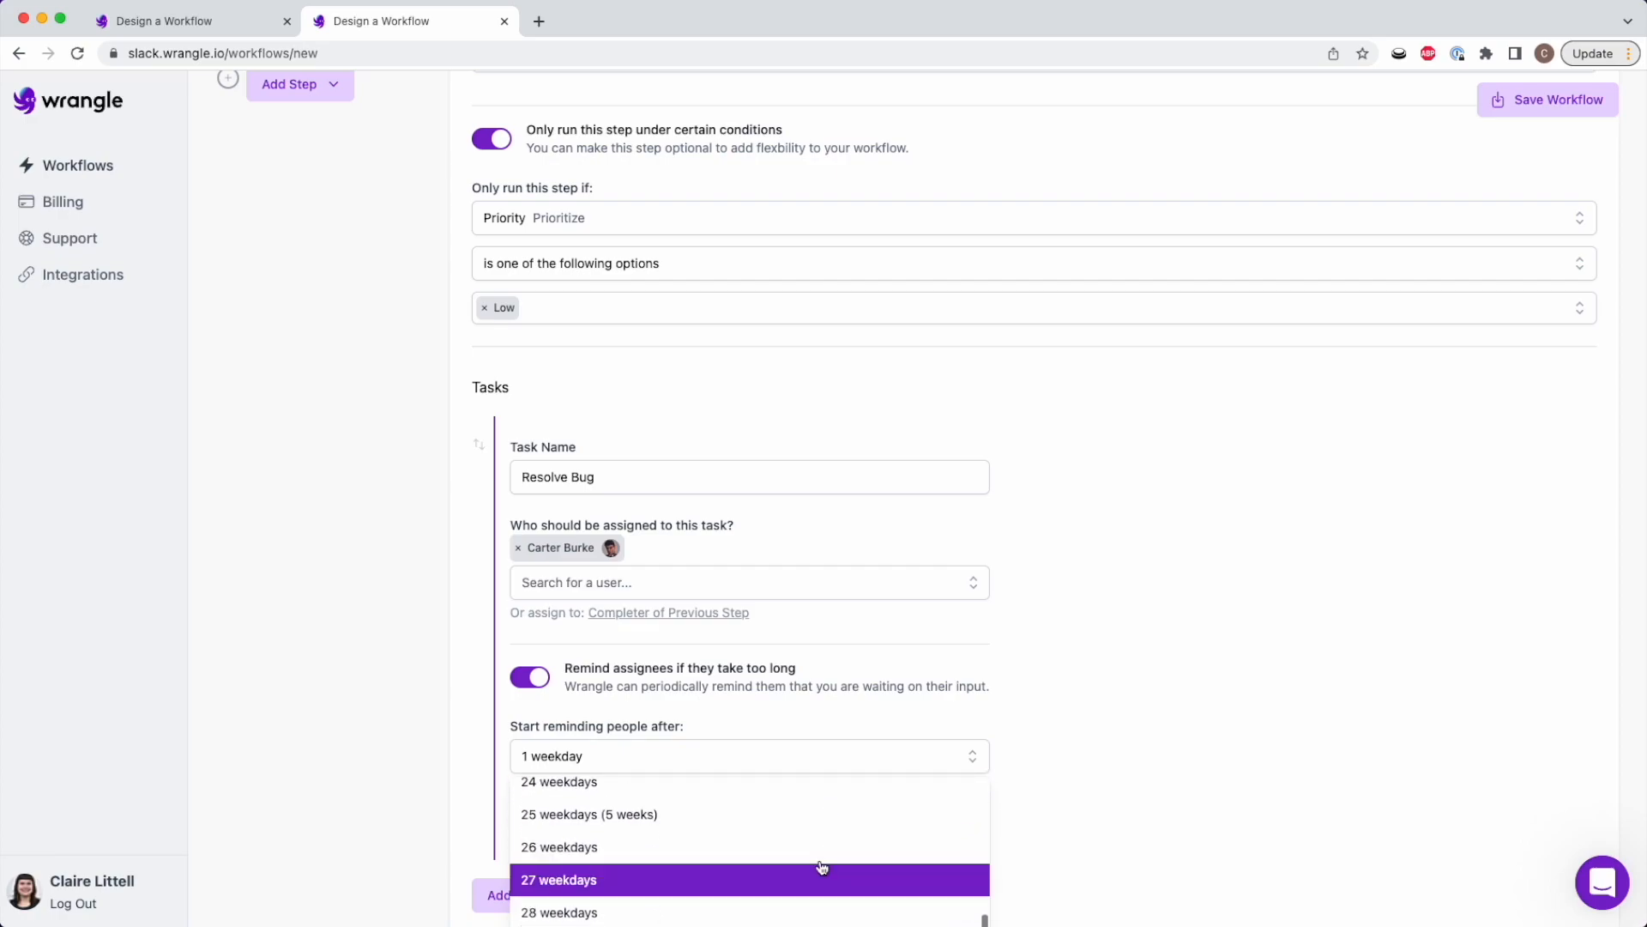
{"action": "left_click", "coordinate": [739, 815]}
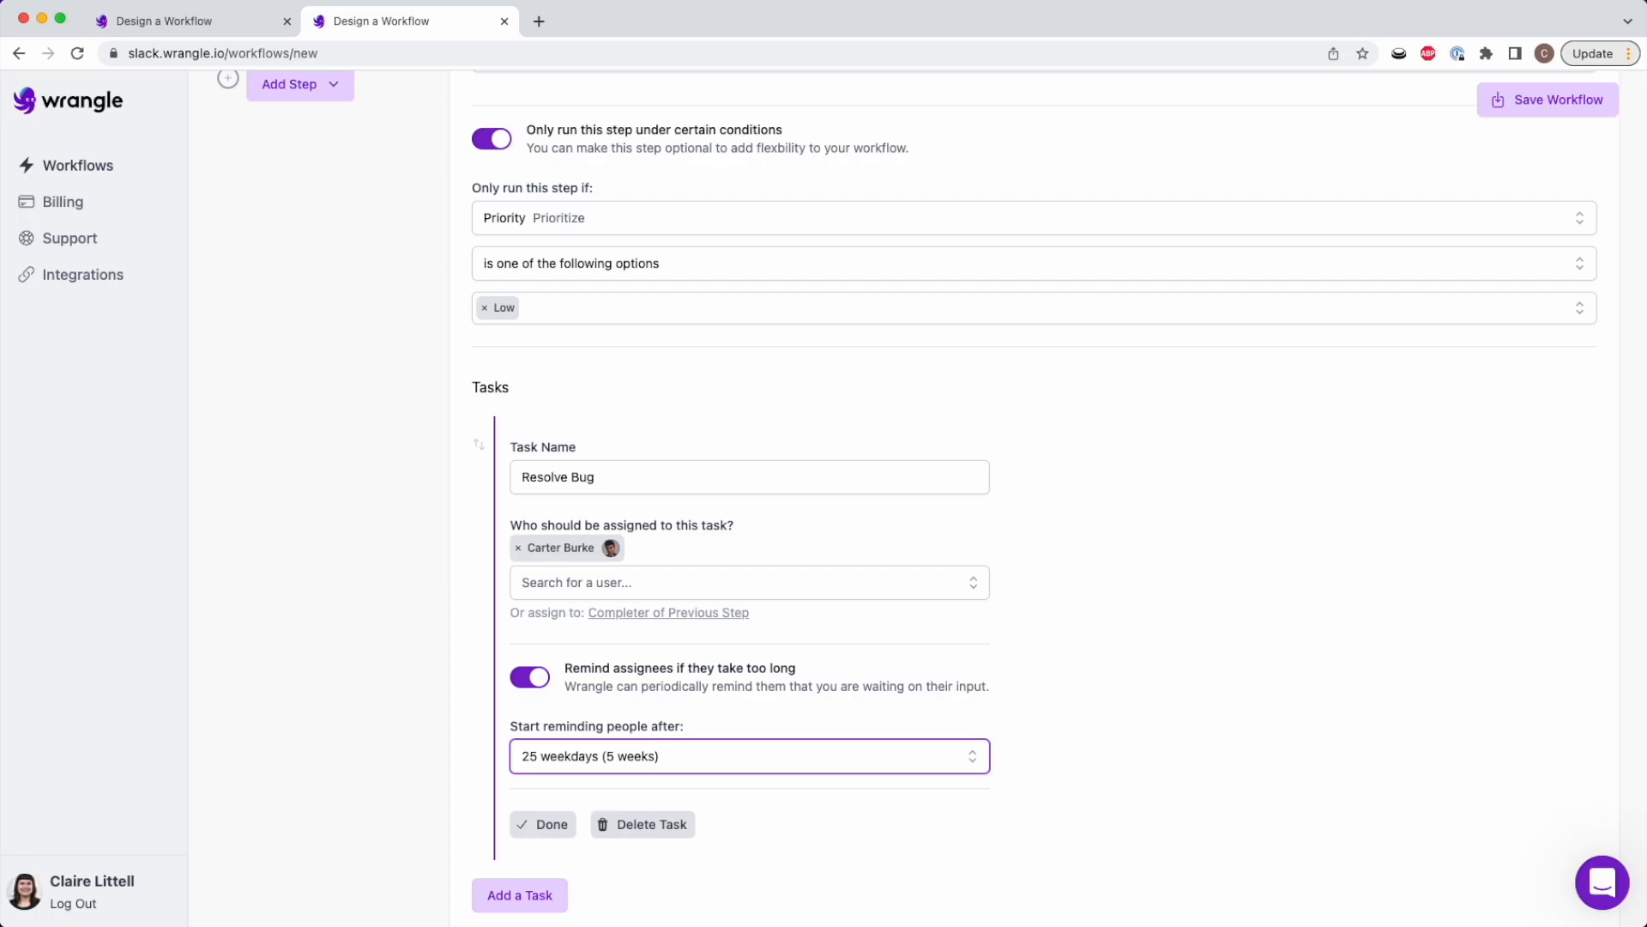
{"action": "left_click", "coordinate": [549, 826]}
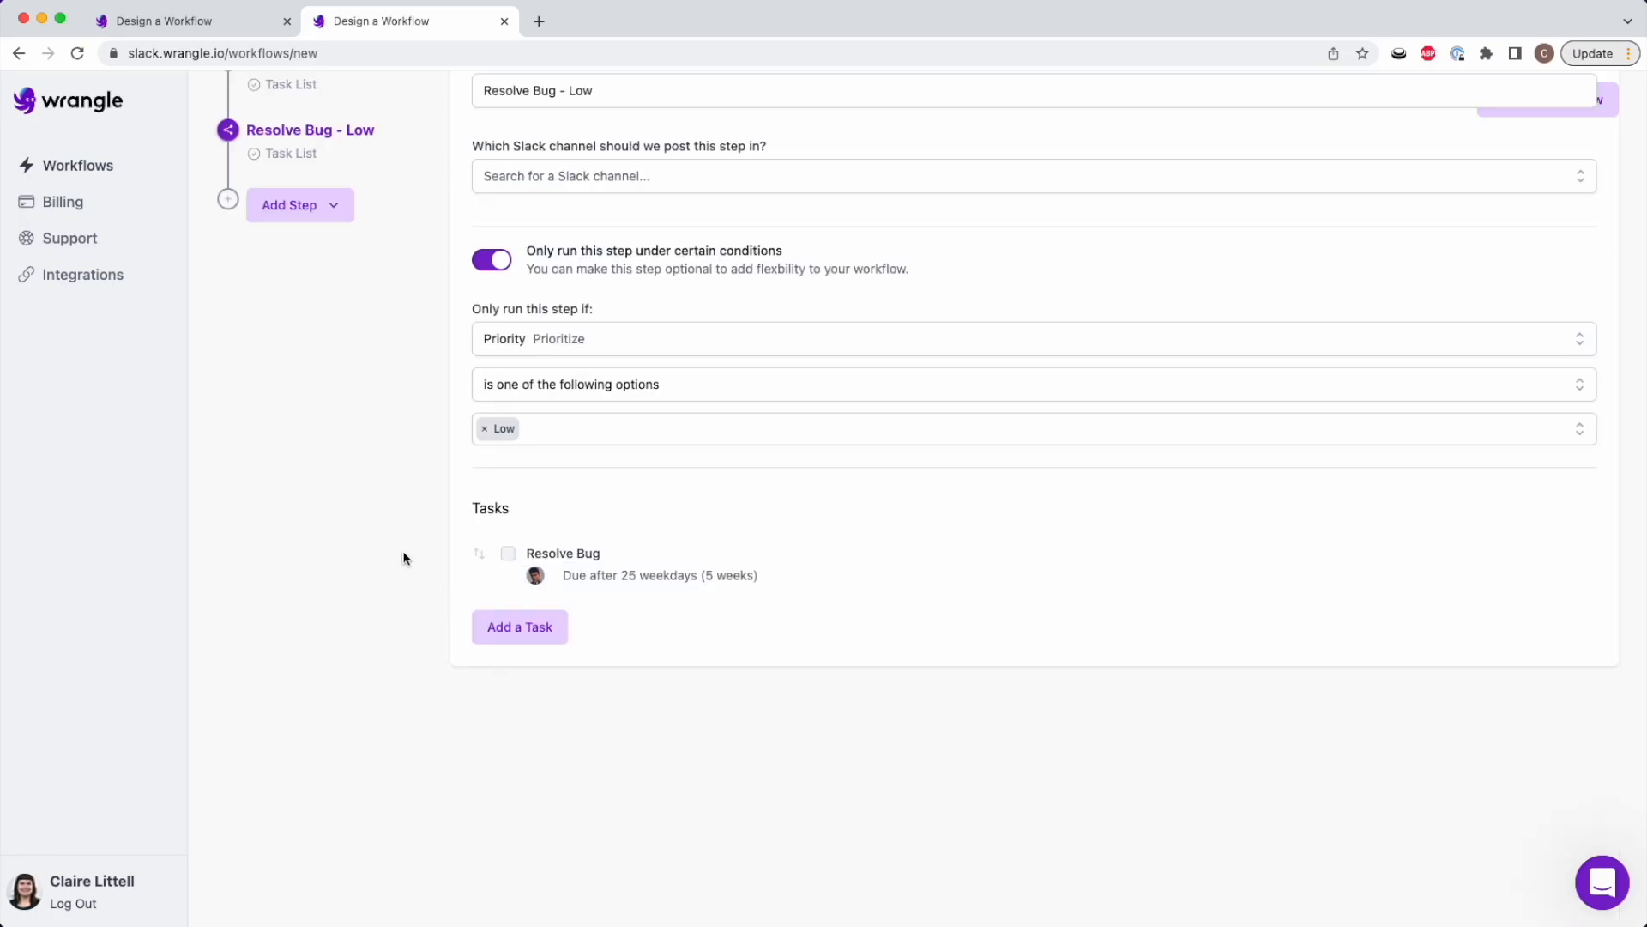
{"action": "scroll", "coordinate": [379, 504], "scroll_direction": "up", "scroll_amount": 5}
{"action": "left_click", "coordinate": [287, 150]}
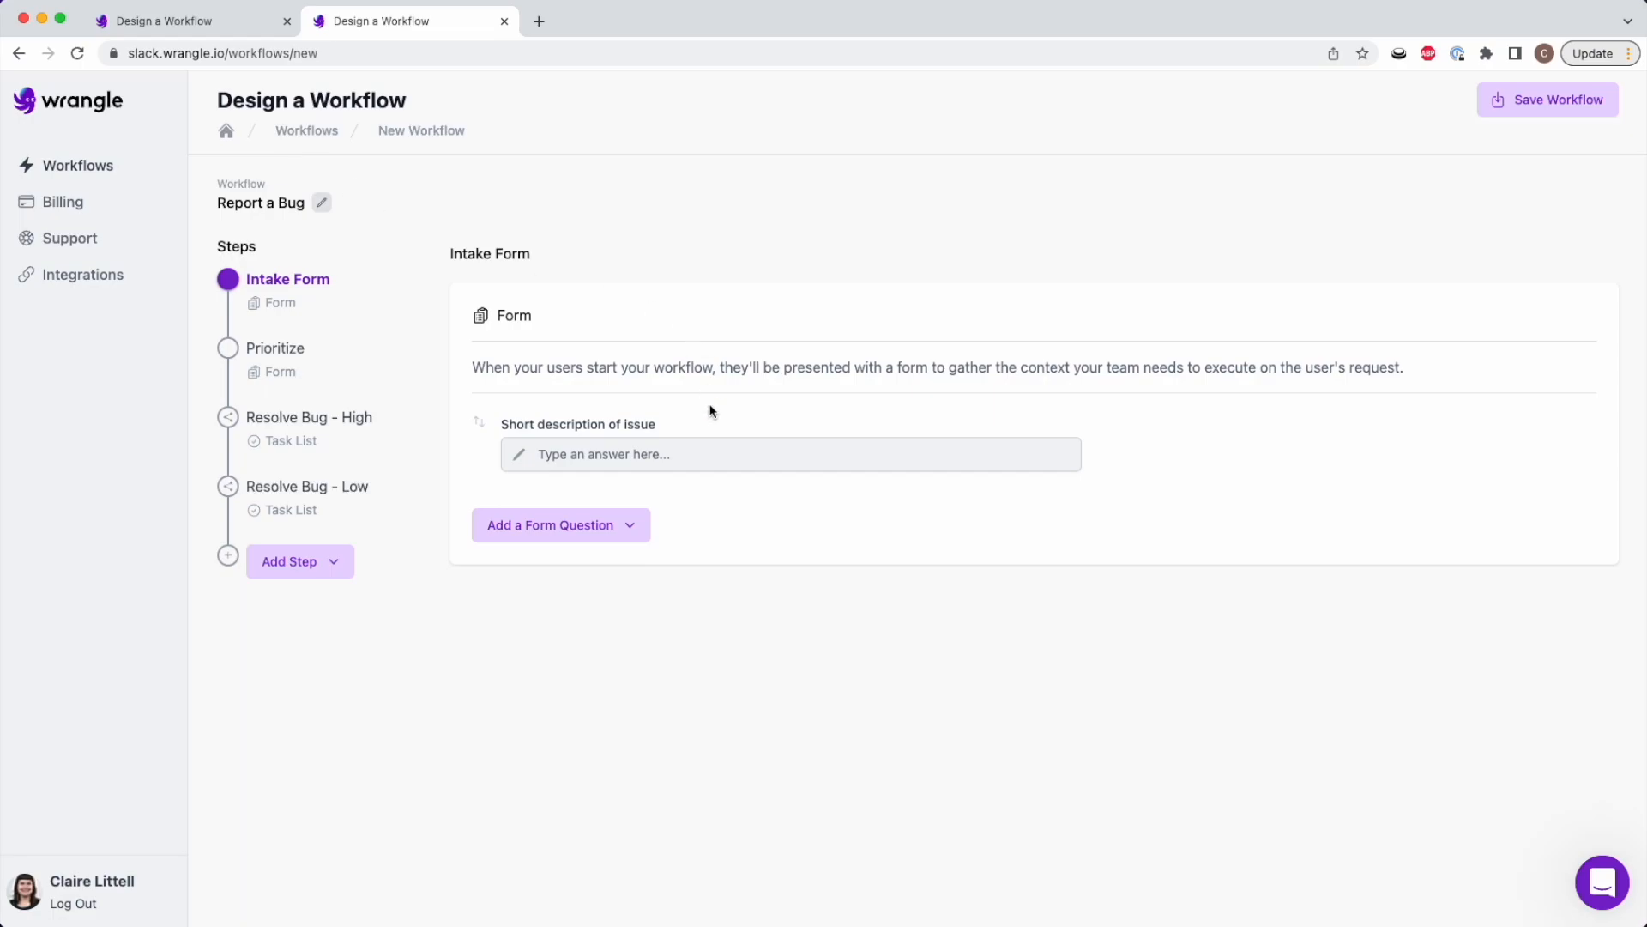
Review the settings of the Prioritize form and the conditions and tasks of the Resolve Bug - High and Resolve Bug - Low steps.
{"action": "mouse_move", "coordinate": [737, 478]}
{"action": "left_click", "coordinate": [303, 373]}
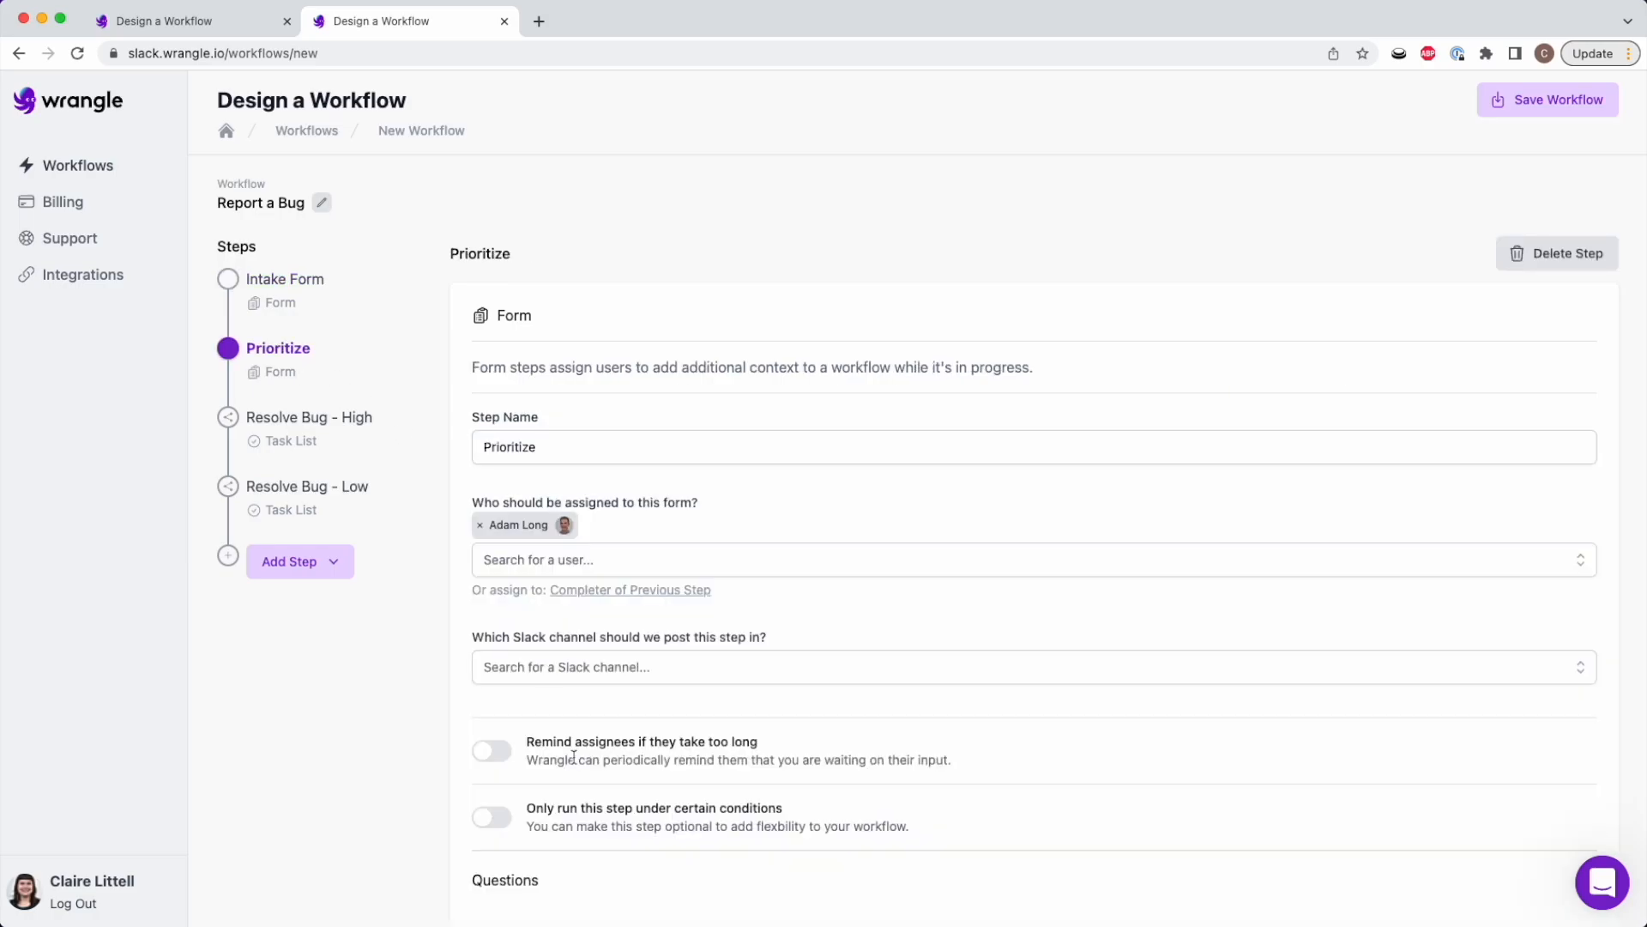
{"action": "scroll", "coordinate": [574, 757], "scroll_direction": "down", "scroll_amount": 4}
{"action": "mouse_move", "coordinate": [562, 641]}
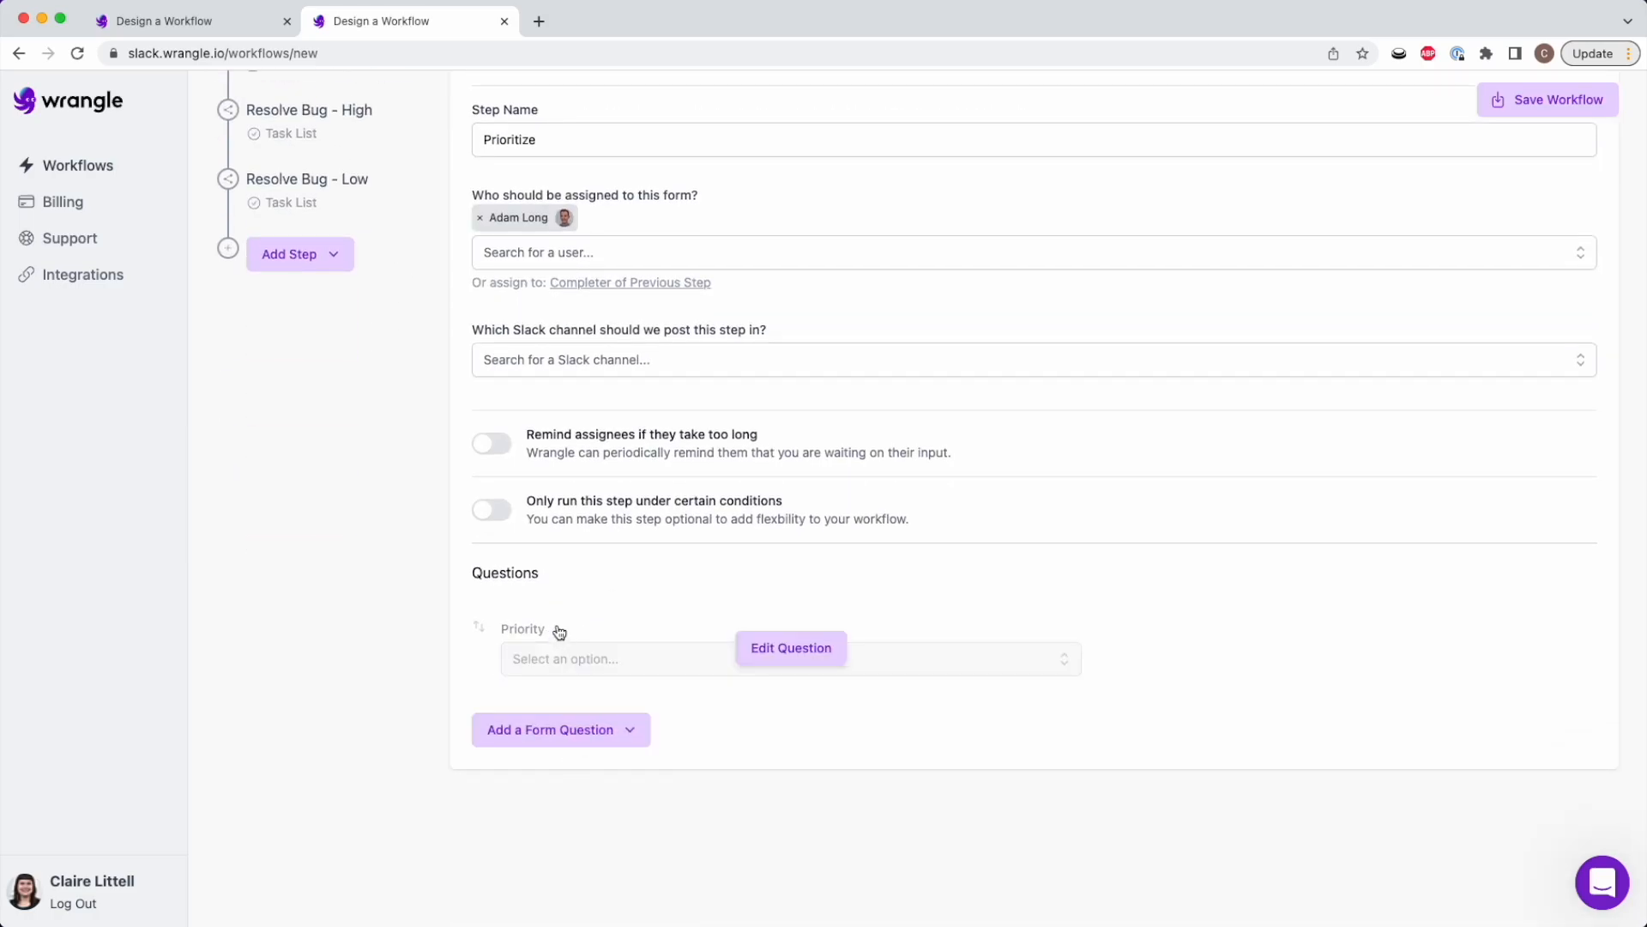
{"action": "scroll", "coordinate": [398, 600], "scroll_direction": "up", "scroll_amount": 2}
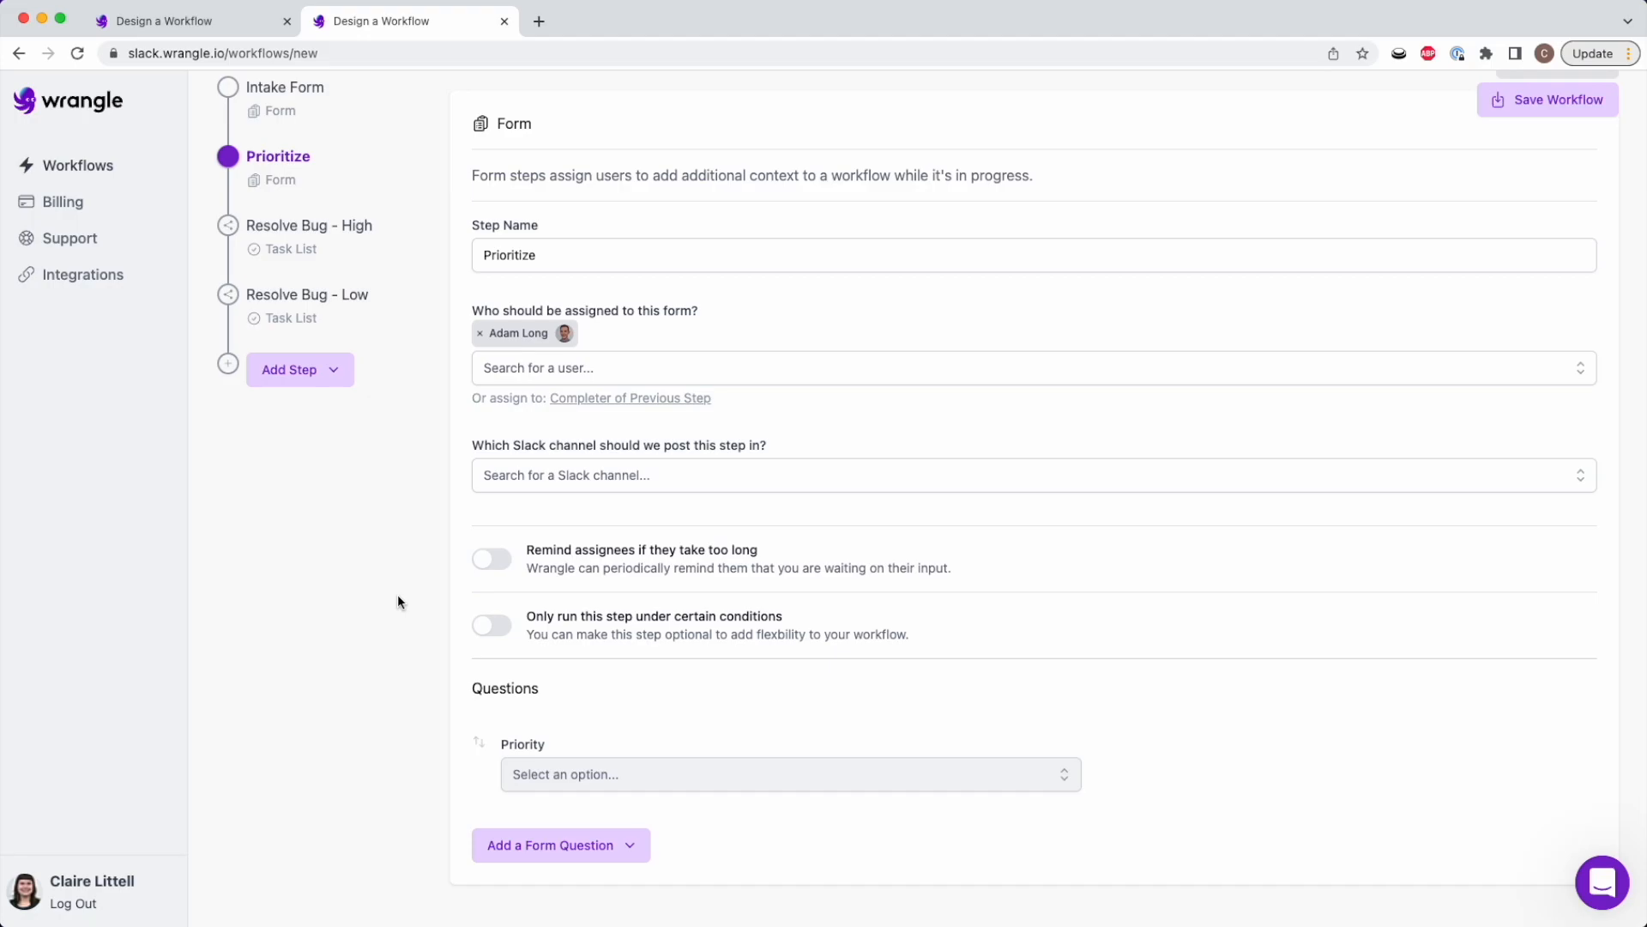
{"action": "left_click", "coordinate": [375, 215]}
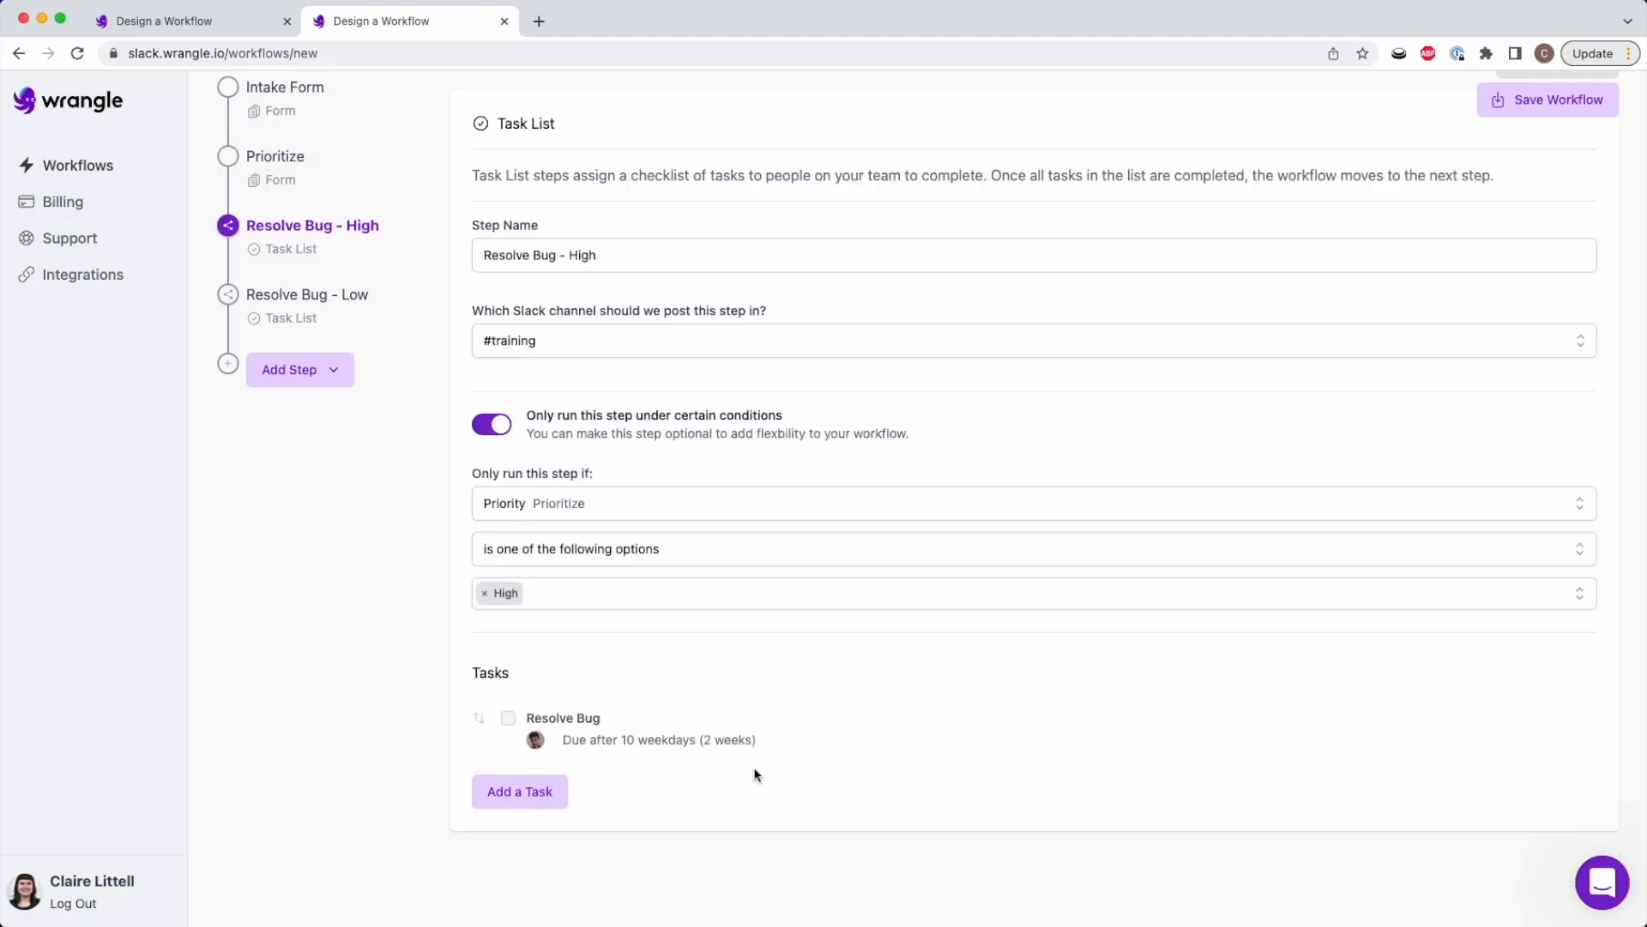
{"action": "mouse_move", "coordinate": [748, 755]}
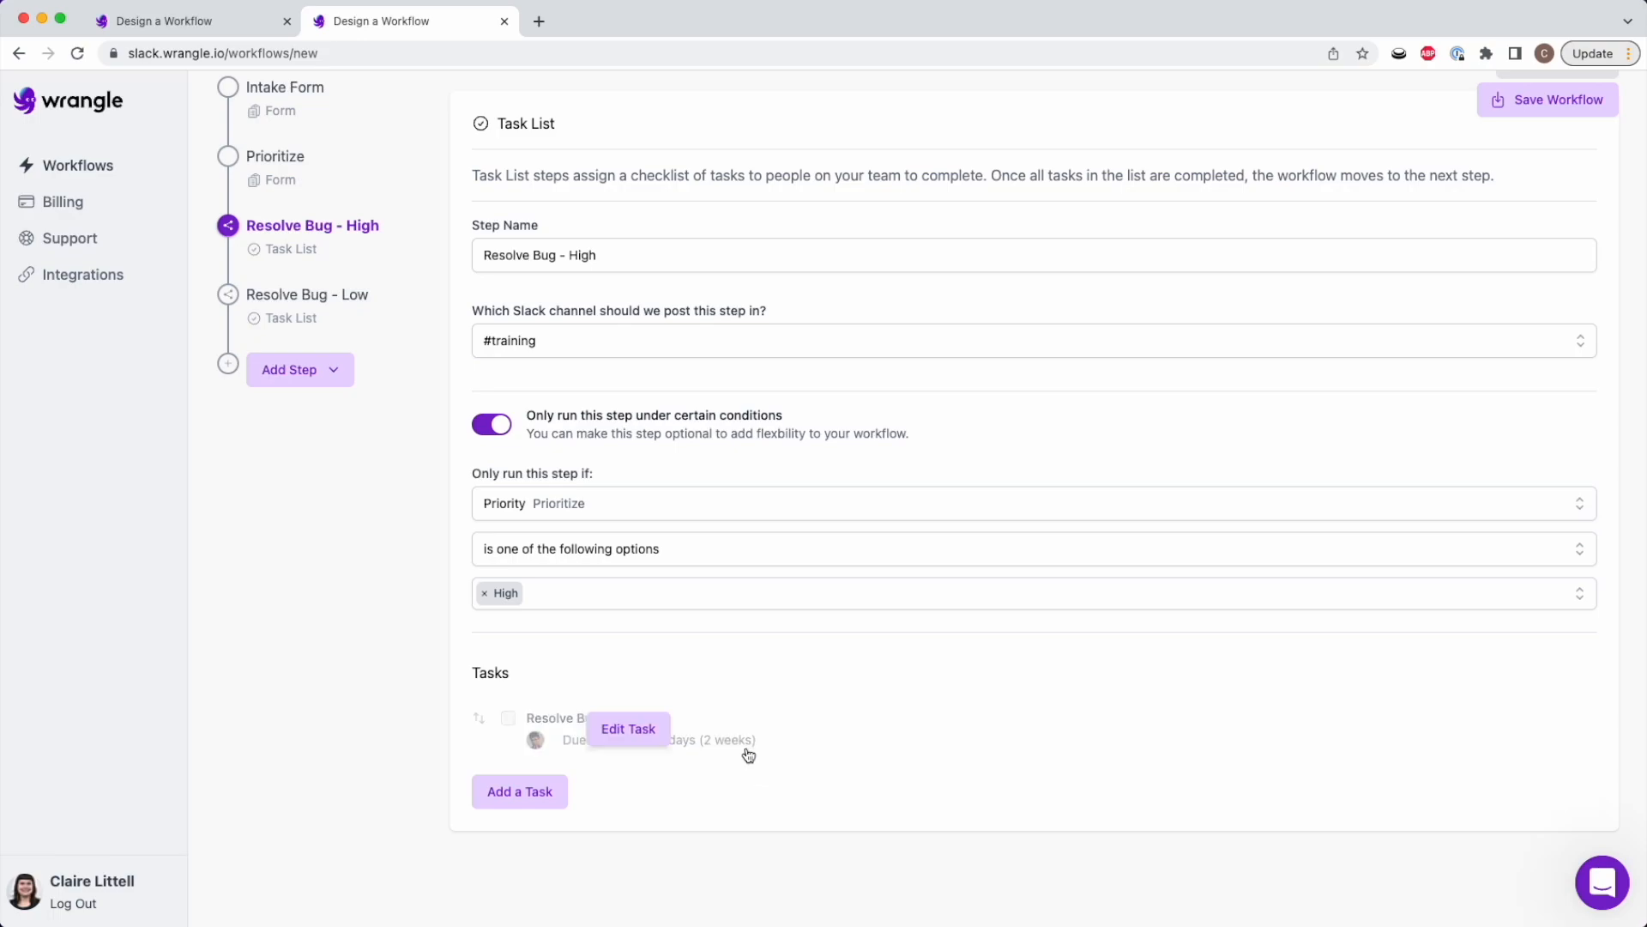
{"action": "left_click", "coordinate": [323, 305]}
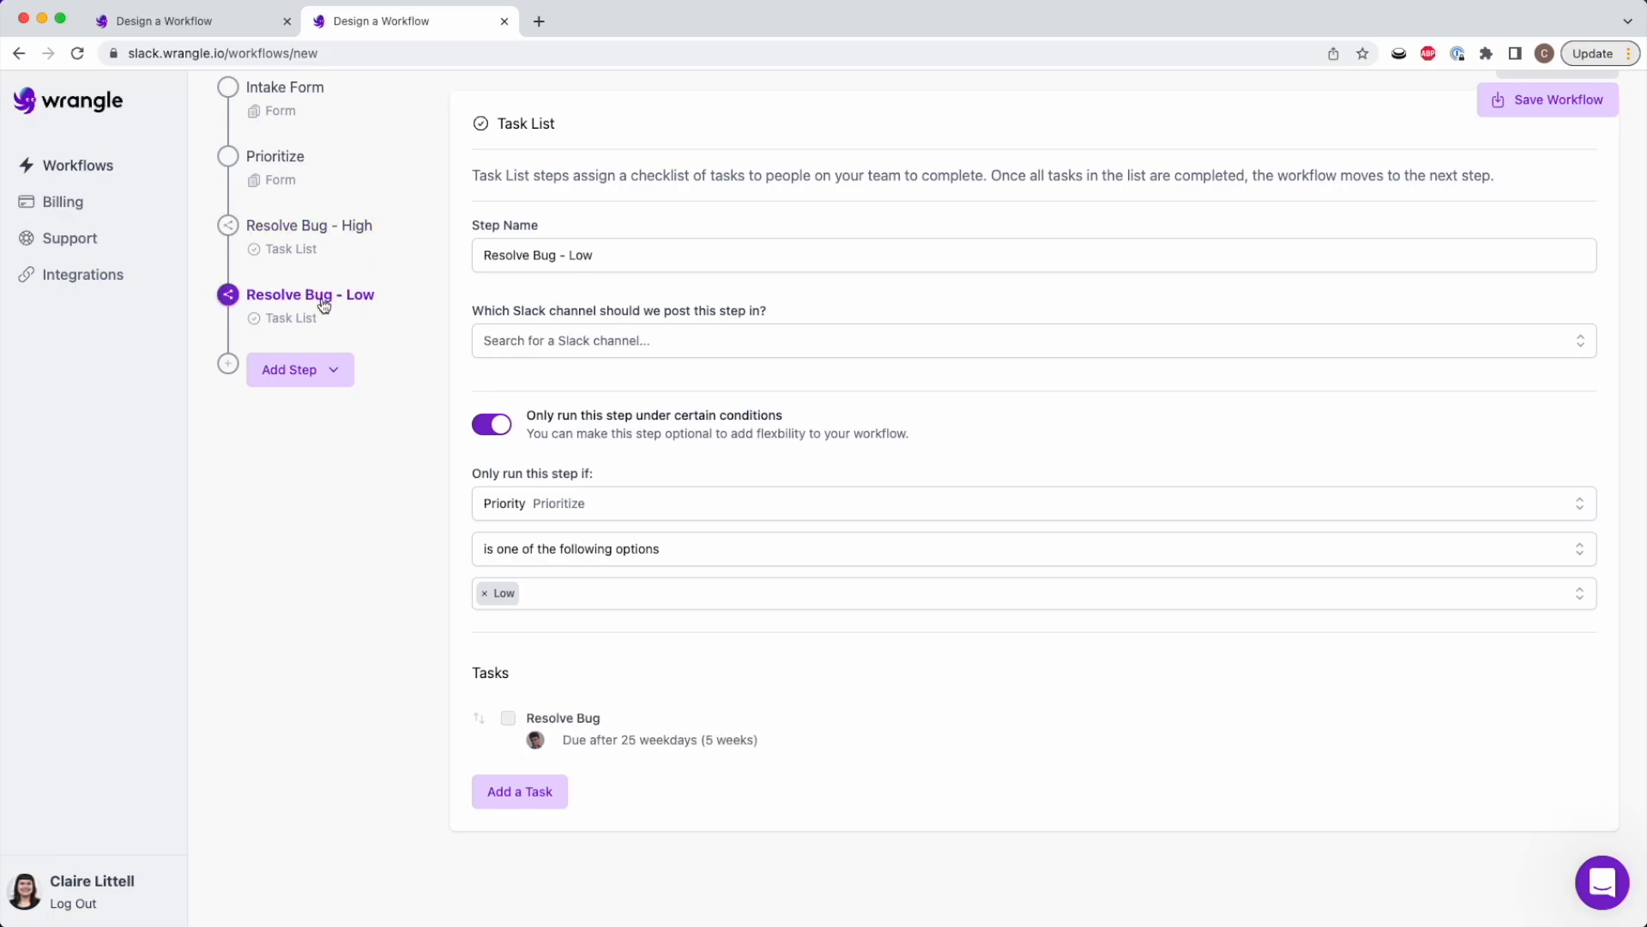